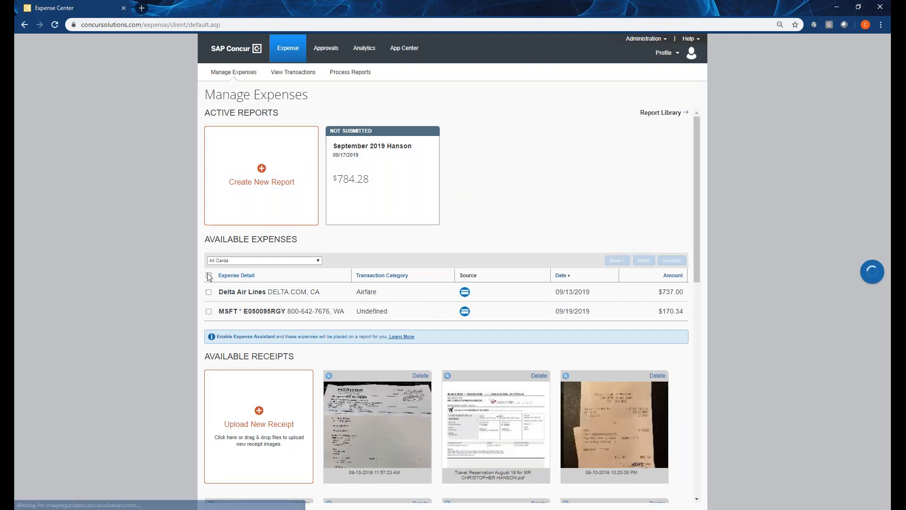
Move all available expenses into the existing September 2019 report and look through the report's expense list.
{"action": "left_click", "coordinate": [209, 276]}
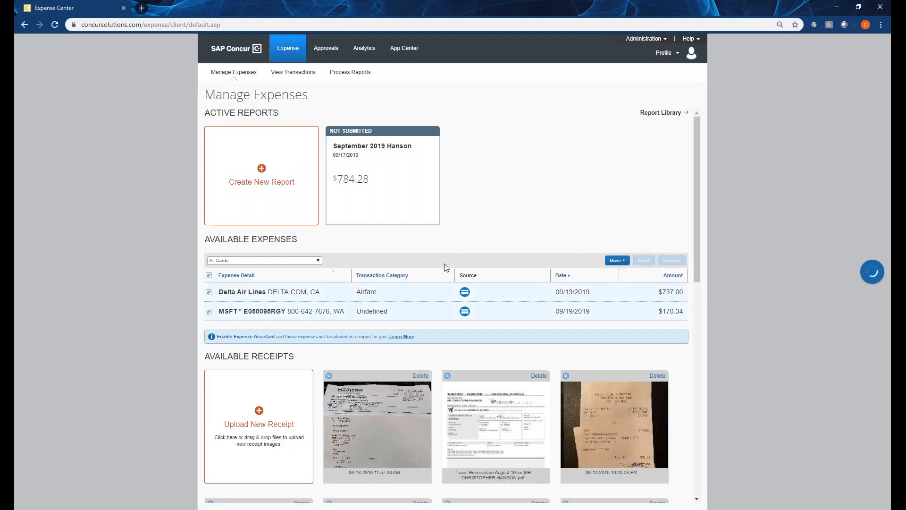
{"action": "left_click", "coordinate": [617, 260]}
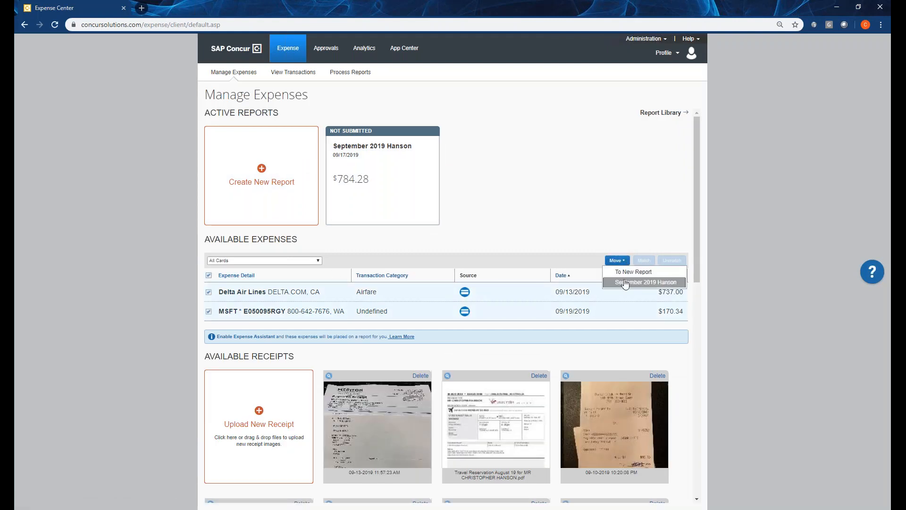
{"action": "left_click", "coordinate": [624, 282]}
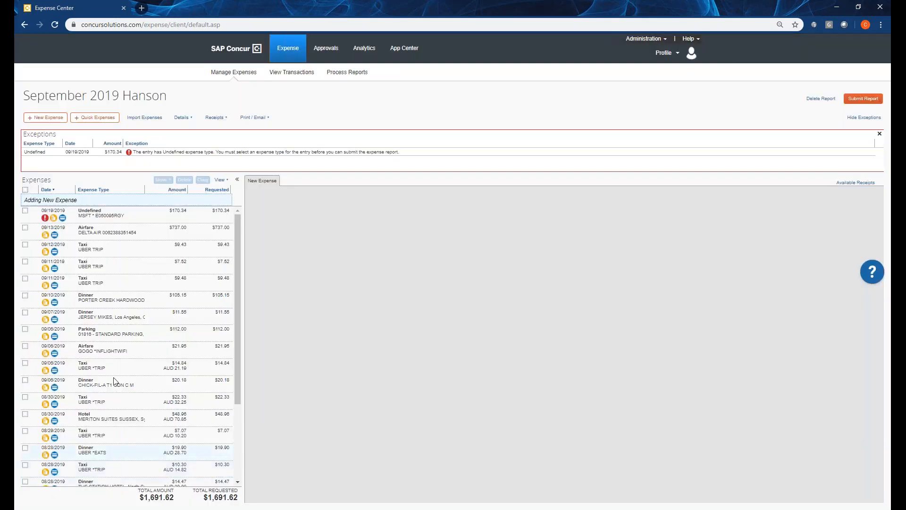
{"action": "scroll", "coordinate": [121, 298], "scroll_direction": "down", "scroll_amount": 3}
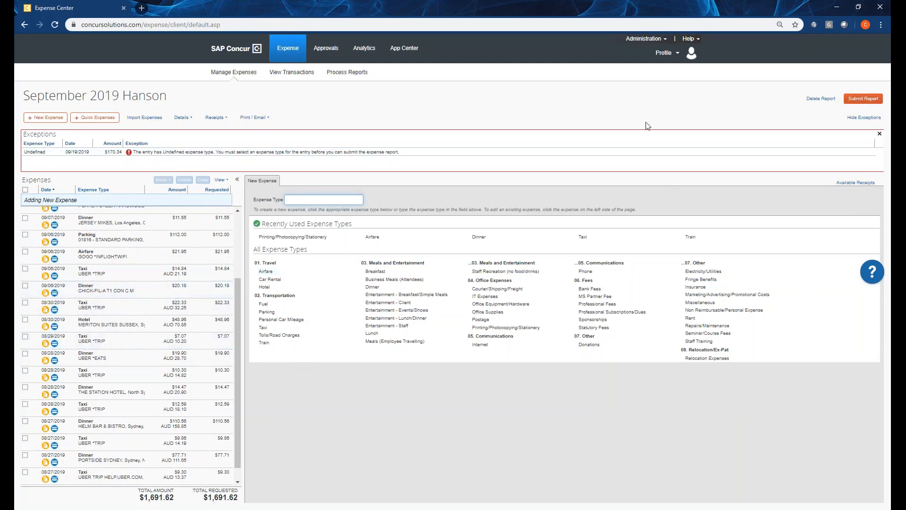
Open Payment Manager from the company administration tools and review the payment batches and their downloadable files.
{"action": "left_click", "coordinate": [289, 57]}
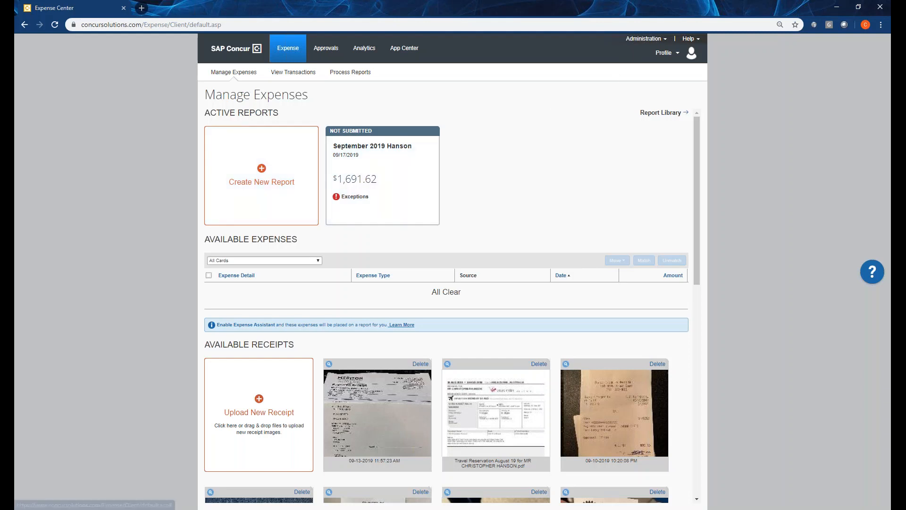
{"action": "mouse_move", "coordinate": [632, 41]}
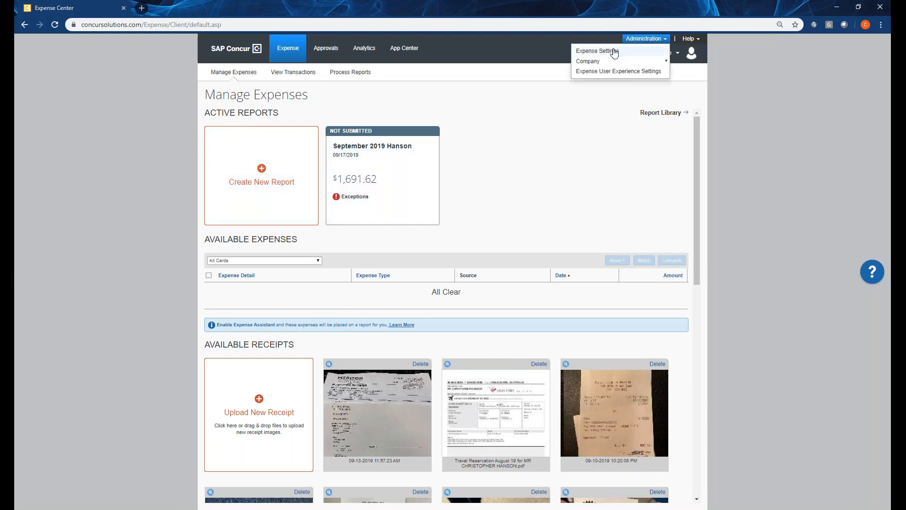
{"action": "mouse_move", "coordinate": [594, 61]}
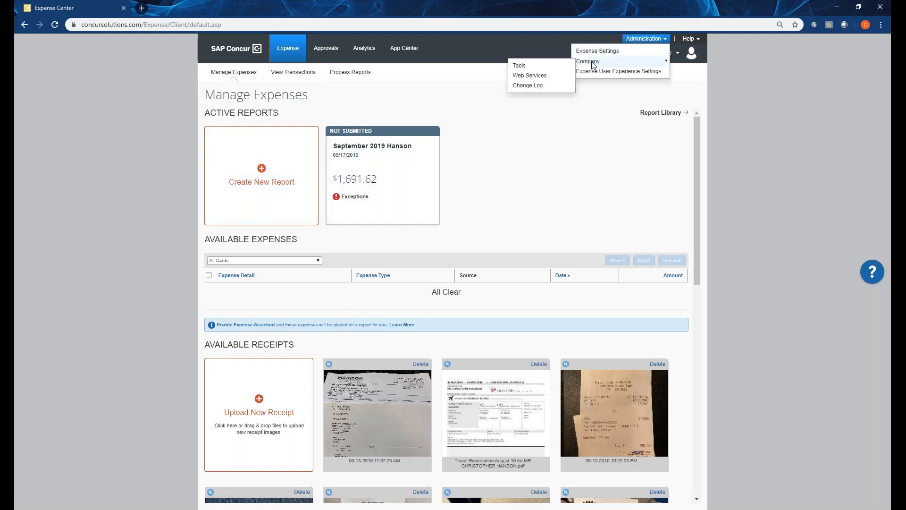
{"action": "left_click", "coordinate": [557, 67]}
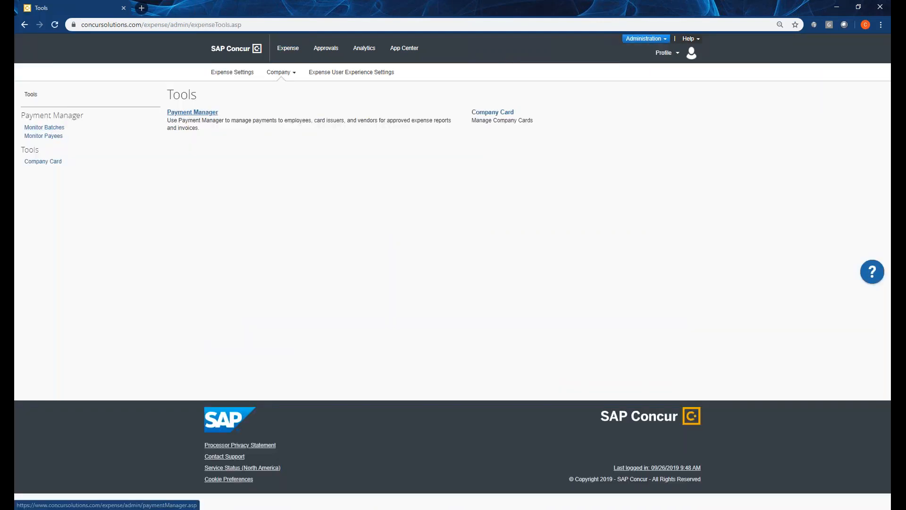
{"action": "left_click", "coordinate": [193, 113]}
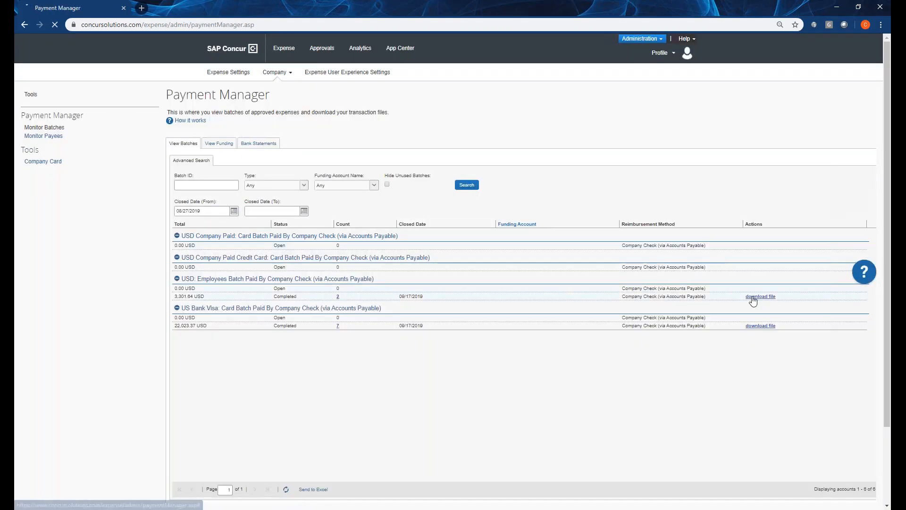
{"action": "scroll", "coordinate": [302, 241], "scroll_direction": "down", "scroll_amount": 2}
{"action": "scroll", "coordinate": [247, 156], "scroll_direction": "up", "scroll_amount": 2}
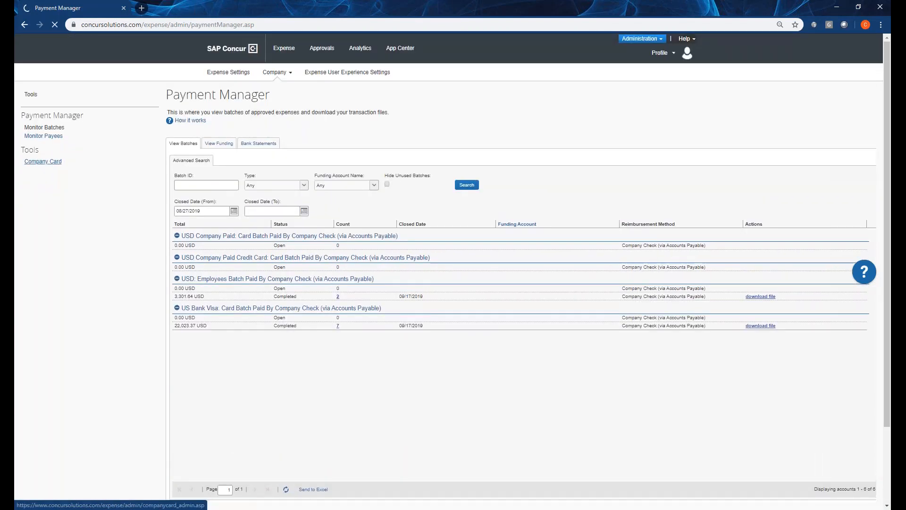
{"action": "scroll", "coordinate": [118, 410], "scroll_direction": "down", "scroll_amount": 2}
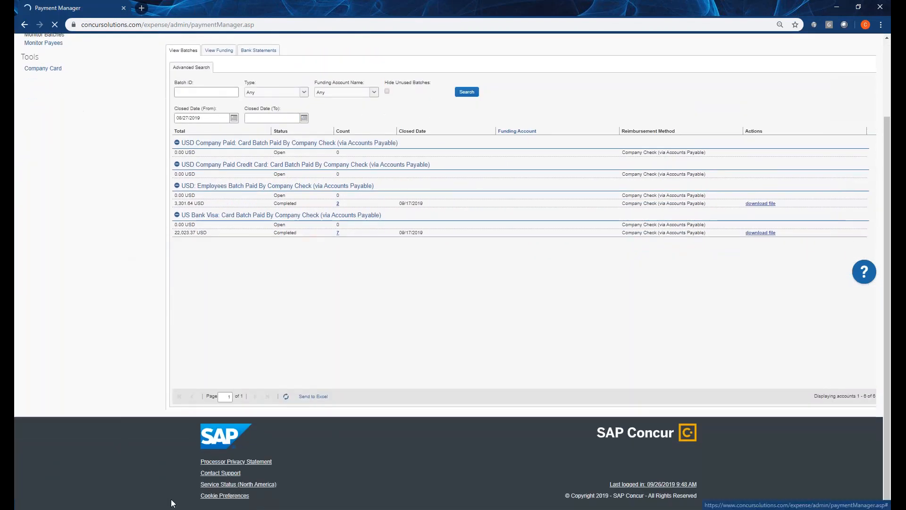
{"action": "scroll", "coordinate": [130, 284], "scroll_direction": "up", "scroll_amount": 1}
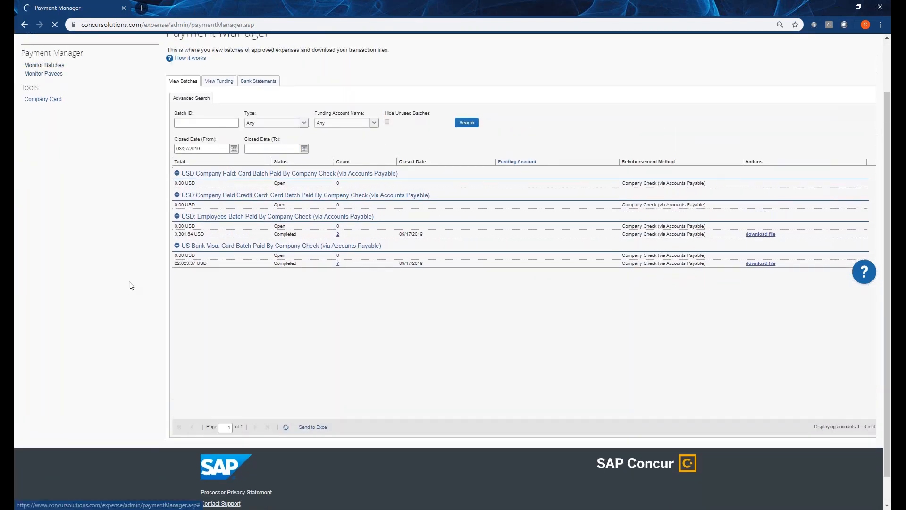
{"action": "scroll", "coordinate": [130, 285], "scroll_direction": "up", "scroll_amount": 2}
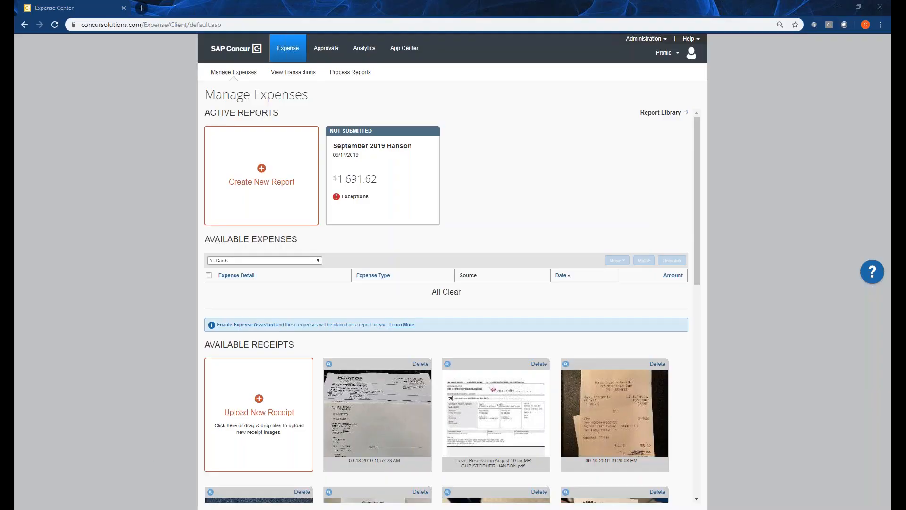
Bring the US Bank Visa accounting extract workbook on screen and examine its employee, report and expense entry columns.
{"action": "left_click_drag", "start_coordinate": [15, 82], "coordinate": [347, 47]}
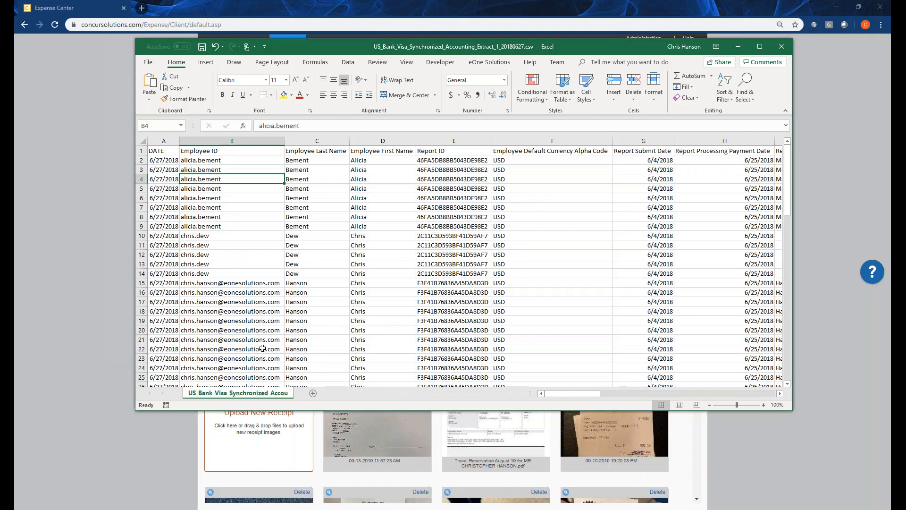
{"action": "mouse_move", "coordinate": [551, 394]}
{"action": "left_mouse_down"}
{"action": "mouse_move", "coordinate": [566, 394]}
{"action": "mouse_move", "coordinate": [546, 394]}
{"action": "left_mouse_up"}
{"action": "key", "text": "Right"}
{"action": "key", "text": "Right"}
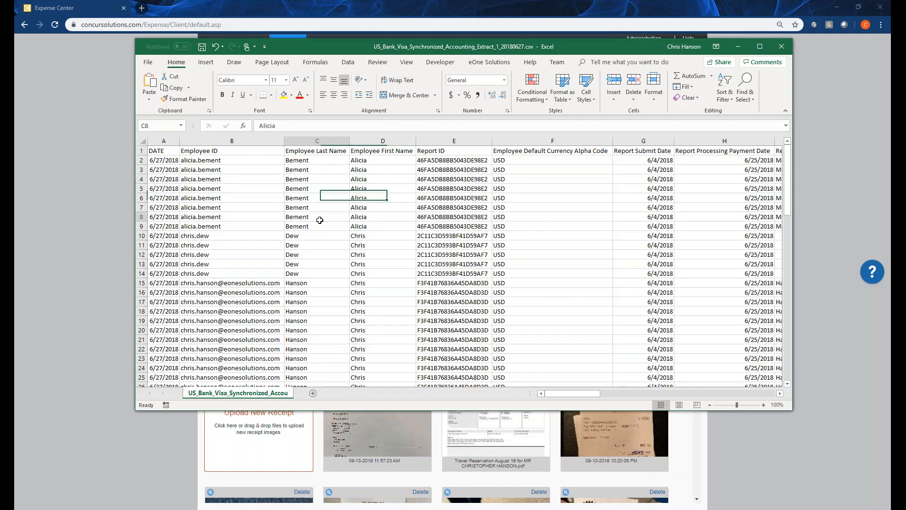
{"action": "left_click_drag", "start_coordinate": [300, 218], "coordinate": [358, 228]}
{"action": "left_click", "coordinate": [453, 224]}
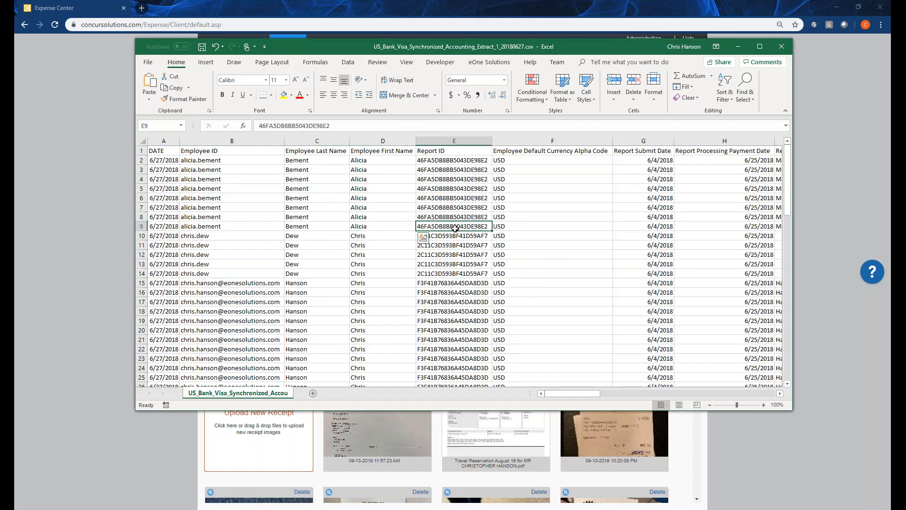
{"action": "key", "text": "Right"}
{"action": "key", "text": "Right"}
{"action": "key", "text": "Right"}
{"action": "key", "text": "Right"}
{"action": "key", "text": "Right"}
{"action": "key", "text": "Right"}
{"action": "key", "text": "Right"}
{"action": "key", "text": "Right"}
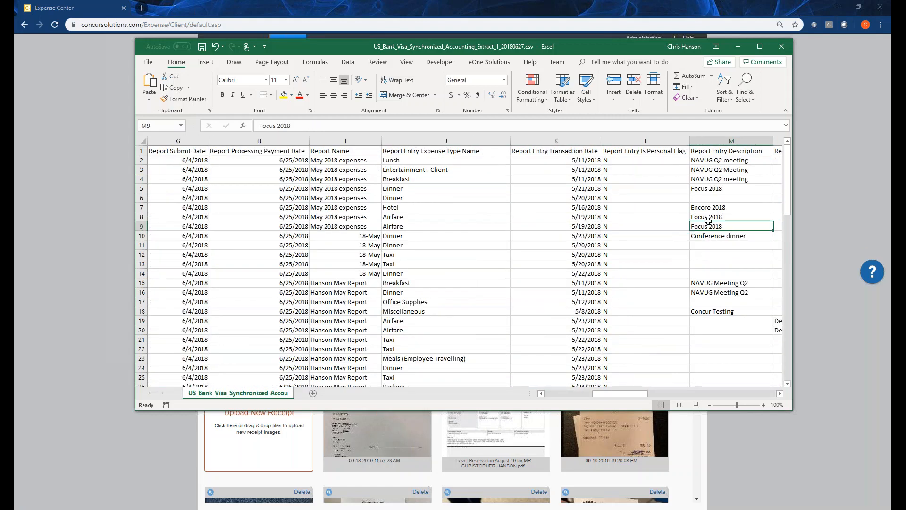
Examine the extract's vendor, payment code, billed credit card and journal amount columns along row 9.
{"action": "key", "text": "Right"}
{"action": "key", "text": "Right"}
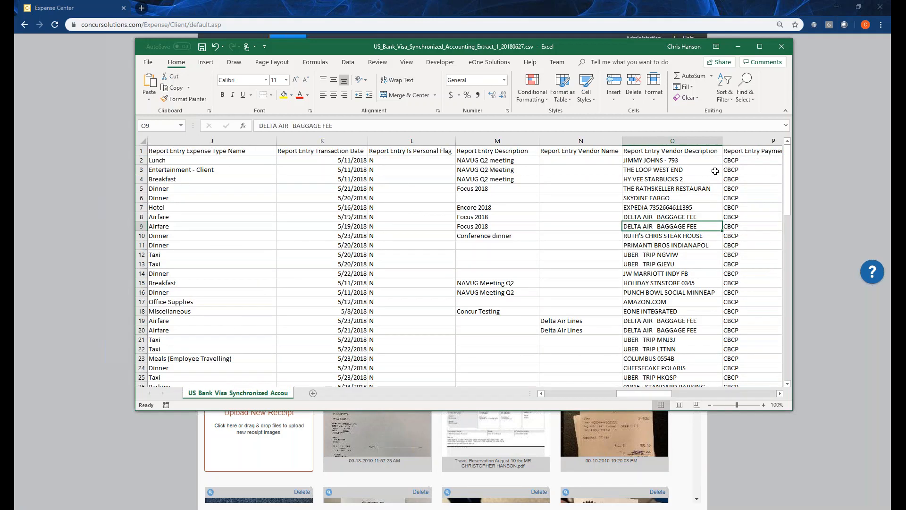
{"action": "key", "text": "Right"}
{"action": "key", "text": "Right"}
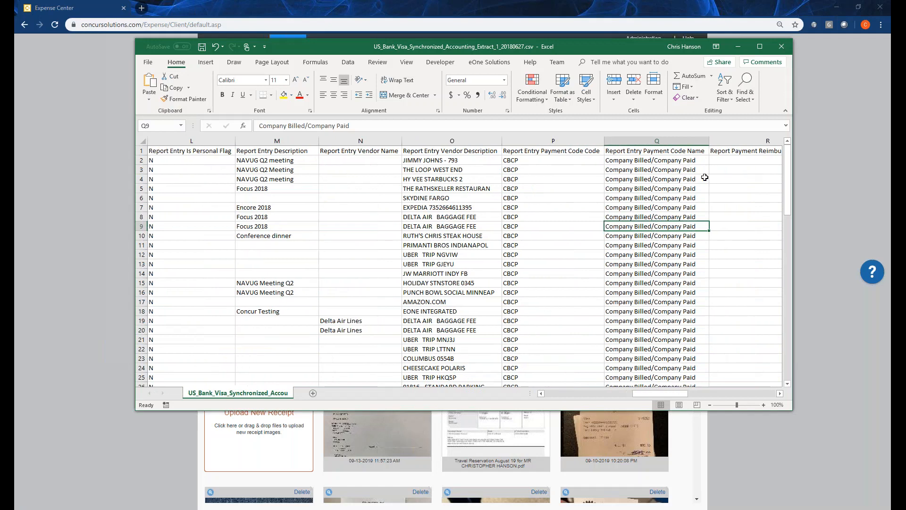
{"action": "key", "text": "Right"}
{"action": "key", "text": "Right"}
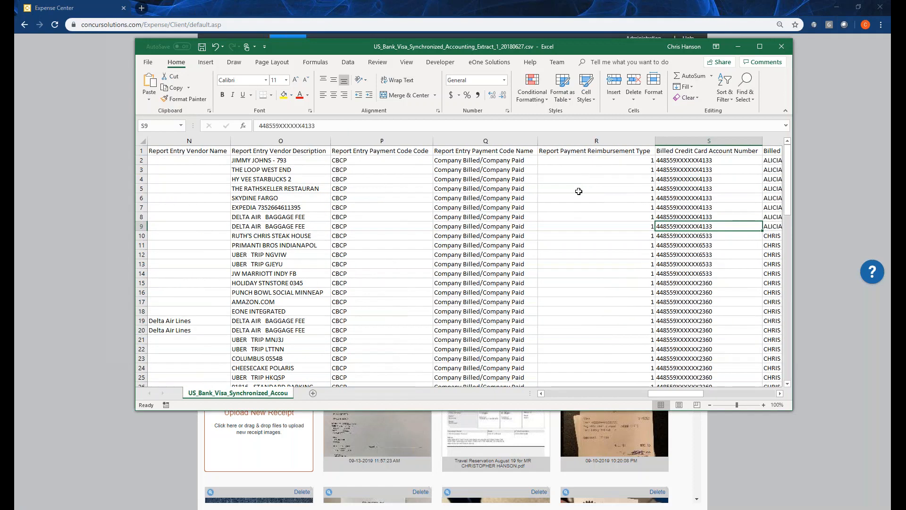
{"action": "key", "text": "Right"}
{"action": "key", "text": "Right"}
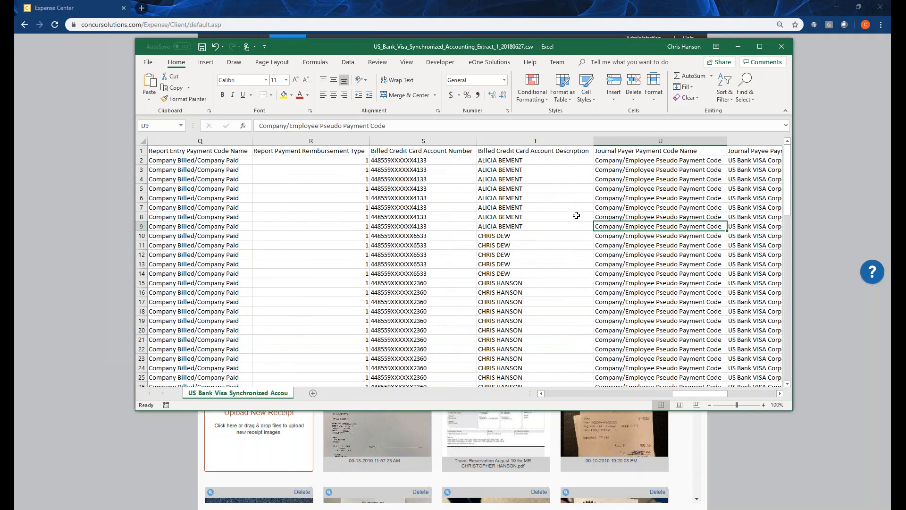
{"action": "key", "text": "Right"}
{"action": "key", "text": "Right"}
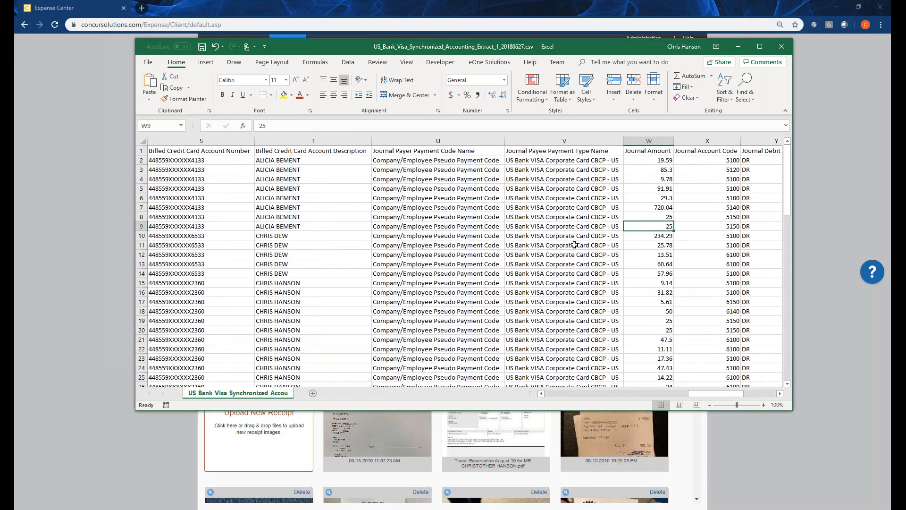
Examine the journal account code, debit or credit, payment demand account, estimated payment date and department columns.
{"action": "left_click", "coordinate": [702, 225]}
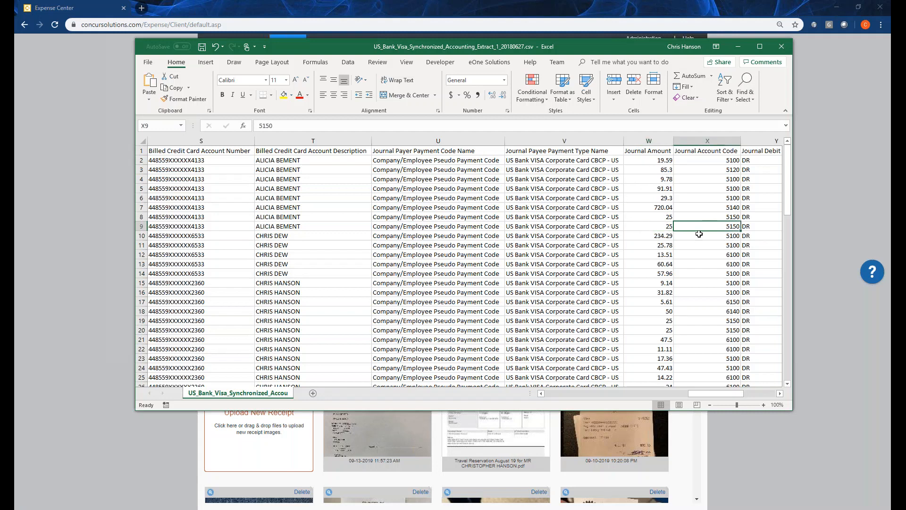
{"action": "key", "text": "Right"}
{"action": "key", "text": "Right"}
{"action": "key", "text": "Right"}
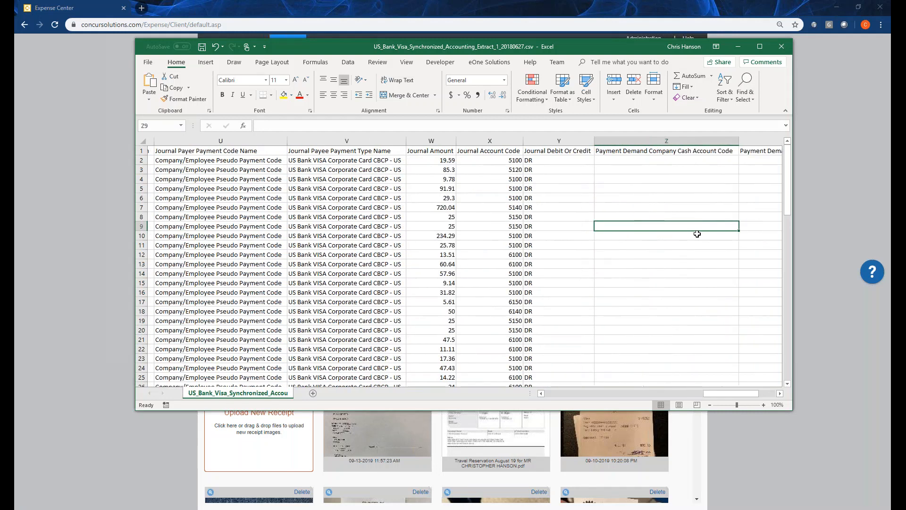
{"action": "key", "text": "Right"}
{"action": "key", "text": "Right"}
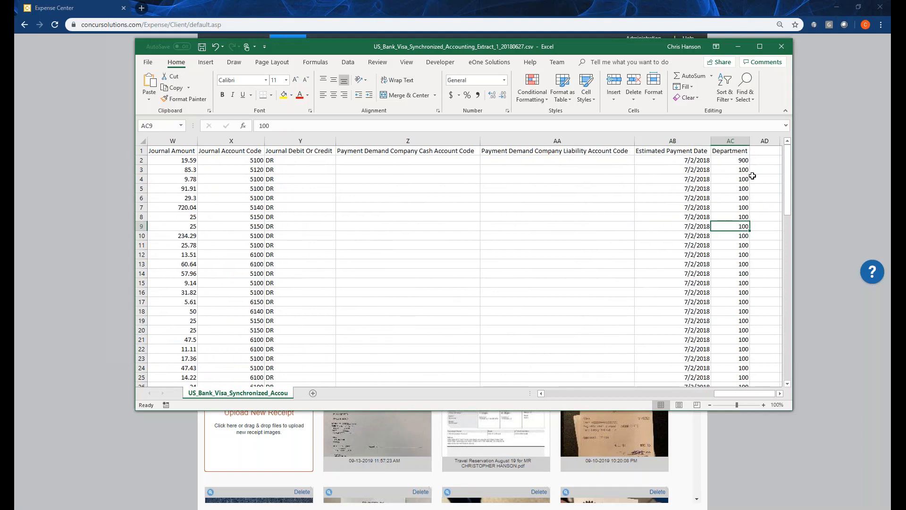
{"action": "key", "text": "Right"}
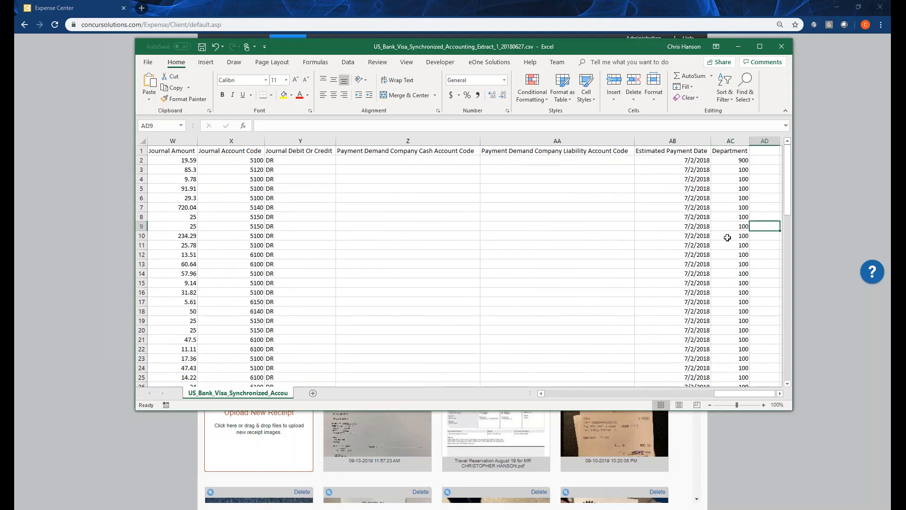
Go back through the extract from the department column to the journal payee payment type, amount and account code columns.
{"action": "key", "text": "Left"}
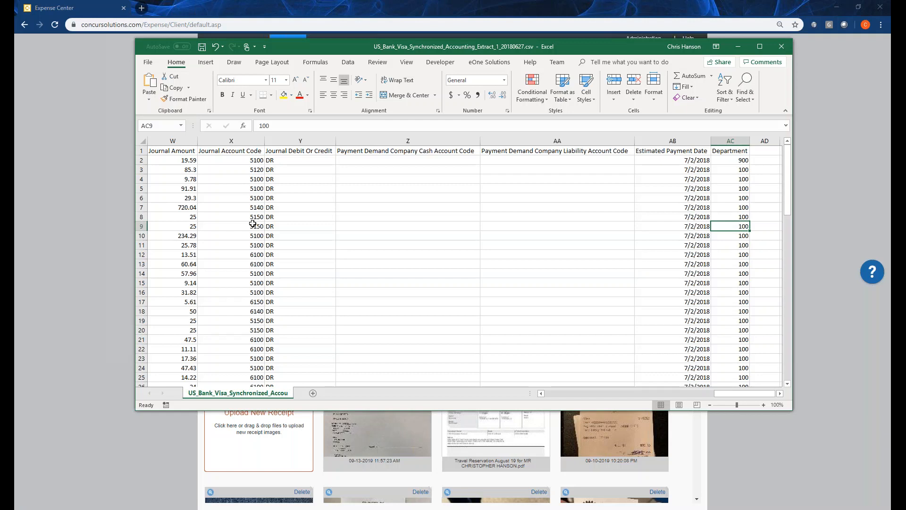
{"action": "key", "text": "Left"}
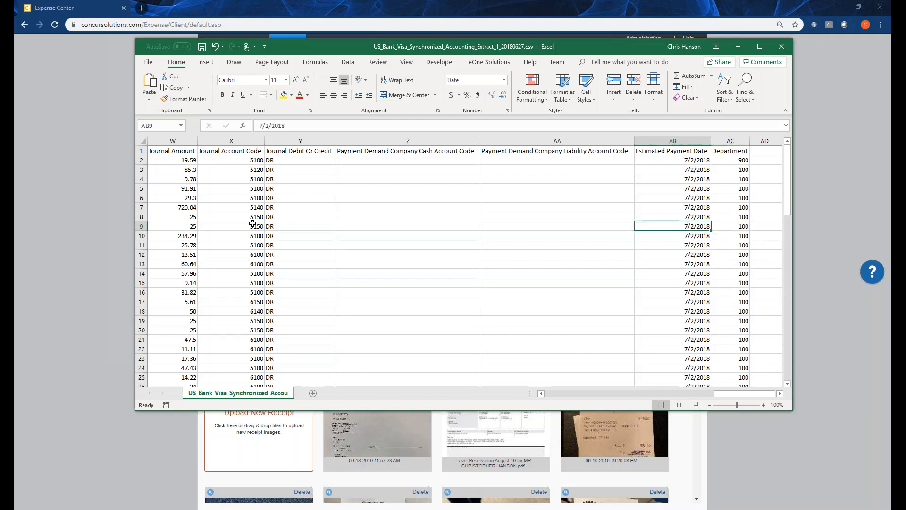
{"action": "key", "text": "Up"}
{"action": "key", "text": "Up"}
{"action": "key", "text": "Up"}
{"action": "key", "text": "Up"}
{"action": "key", "text": "Up"}
{"action": "key", "text": "Up"}
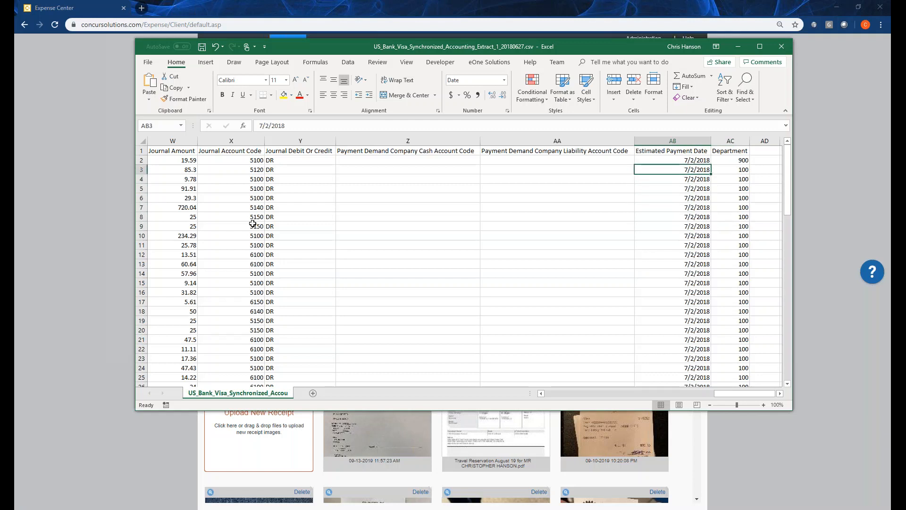
{"action": "key", "text": "Left"}
{"action": "key", "text": "Left"}
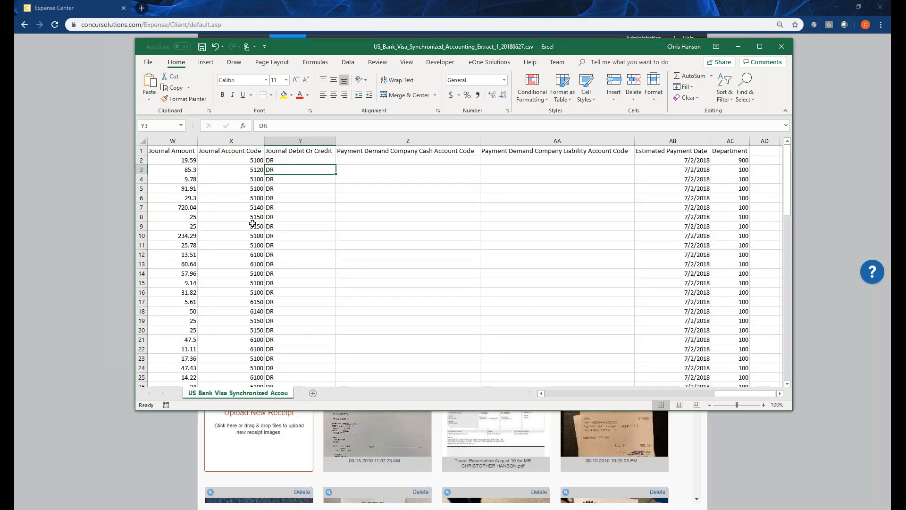
{"action": "key", "text": "Left"}
{"action": "key", "text": "Left"}
{"action": "key", "text": "Left"}
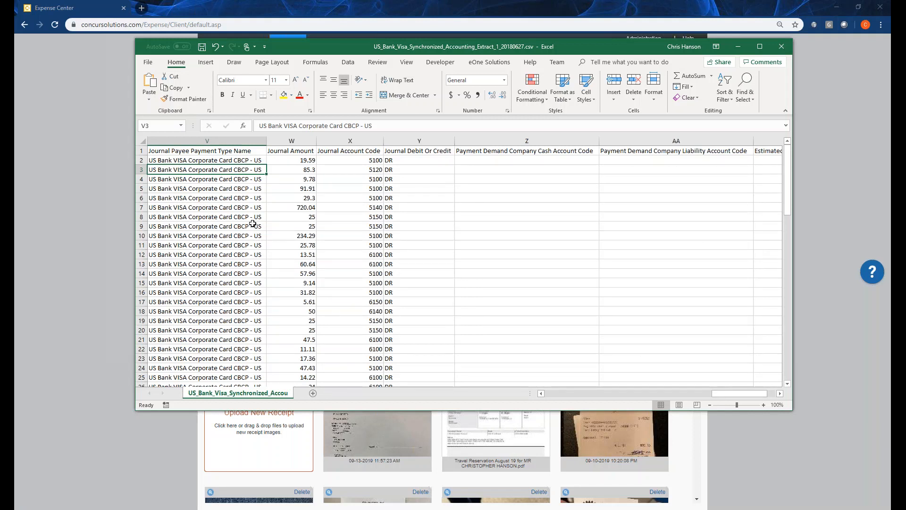
{"action": "key", "text": "Right"}
{"action": "key", "text": "Right"}
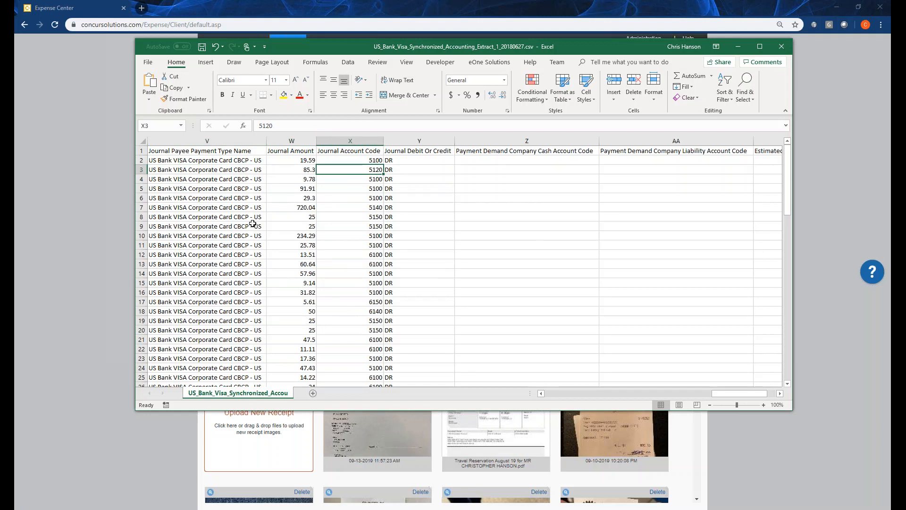
Check the payment demand liability account and department columns, and move the workbook window off the screen.
{"action": "key", "text": "Up"}
{"action": "key", "text": "Up"}
{"action": "key", "text": "Right"}
{"action": "key", "text": "Right"}
{"action": "key", "text": "Right"}
{"action": "key", "text": "Right"}
{"action": "key", "text": "Right"}
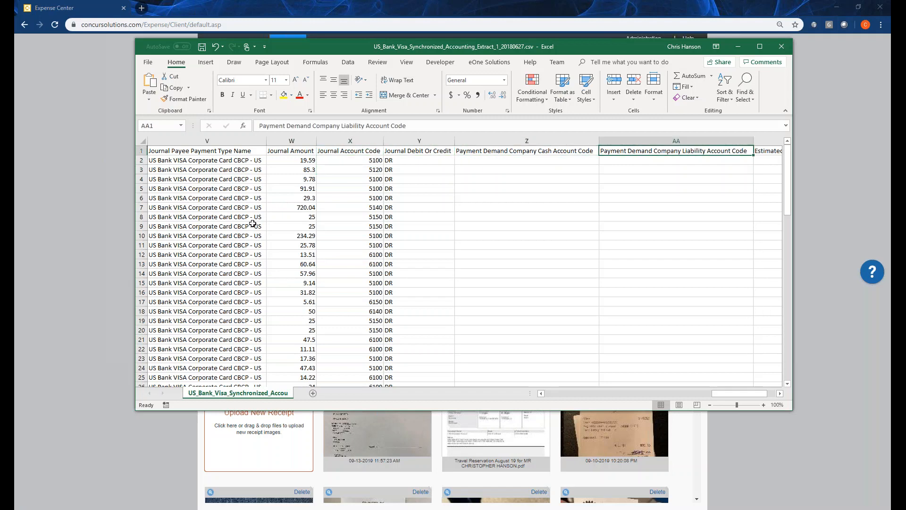
{"action": "key", "text": "Down"}
{"action": "key", "text": "Down"}
{"action": "key", "text": "Down"}
{"action": "key", "text": "Down"}
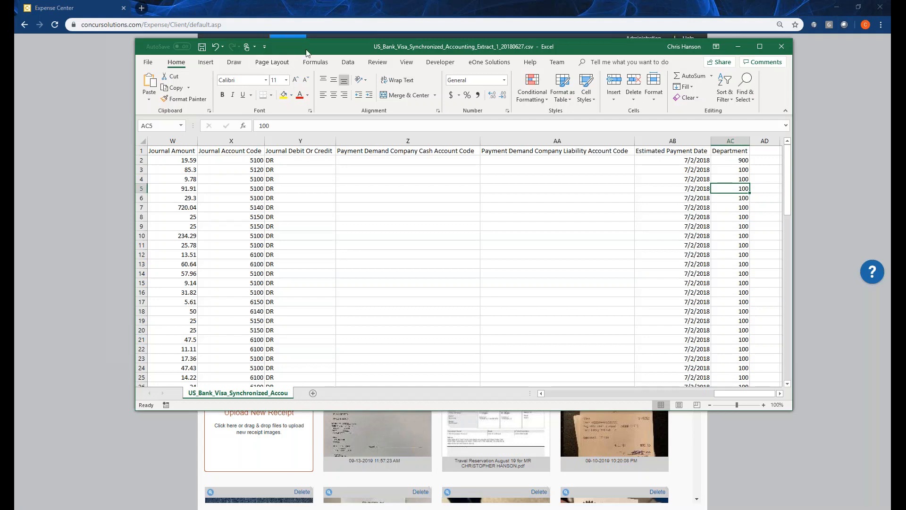
{"action": "left_click_drag", "start_coordinate": [307, 52], "coordinate": [0, 99]}
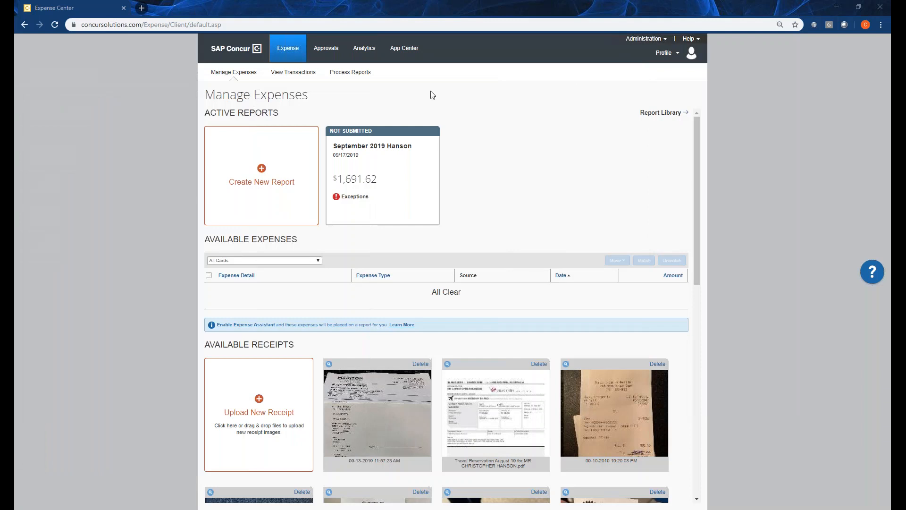
Open the Expense File Export configuration in the expense settings and save the custom GL file format option.
{"action": "left_click", "coordinate": [665, 52]}
{"action": "left_click", "coordinate": [628, 38]}
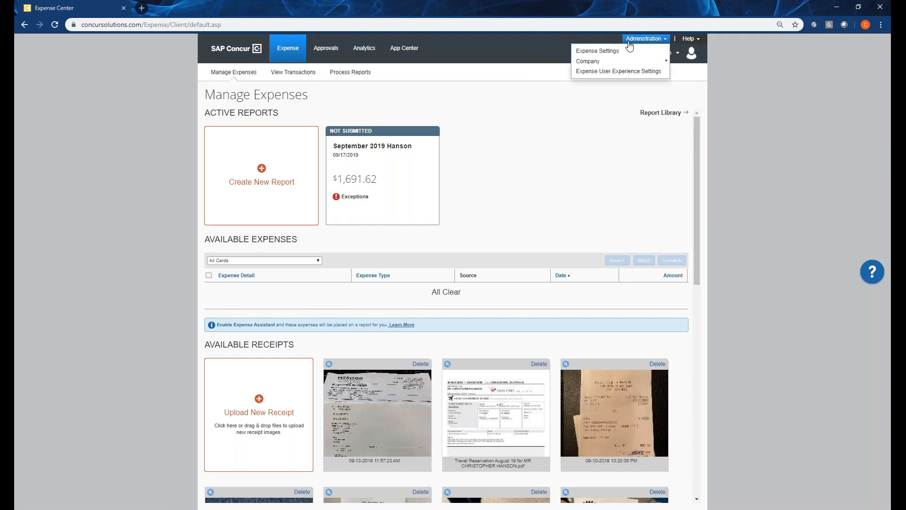
{"action": "left_click", "coordinate": [630, 51]}
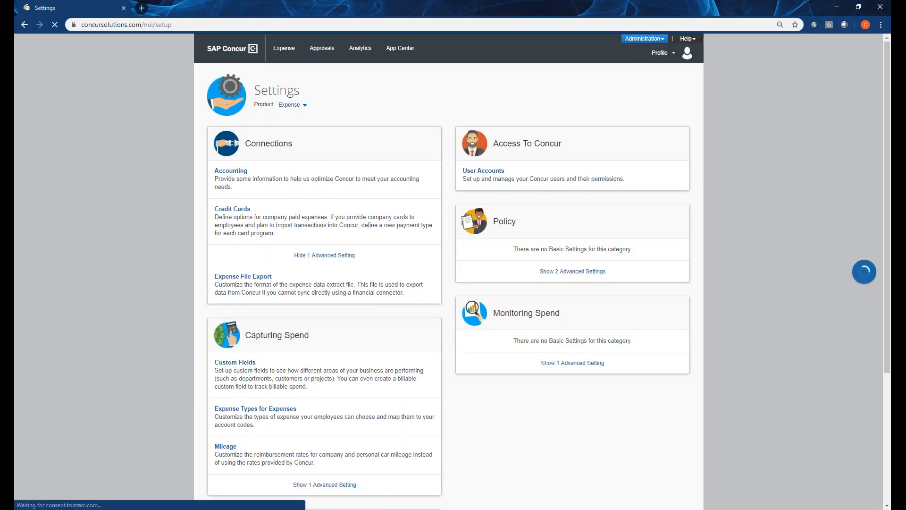
{"action": "left_click", "coordinate": [319, 255]}
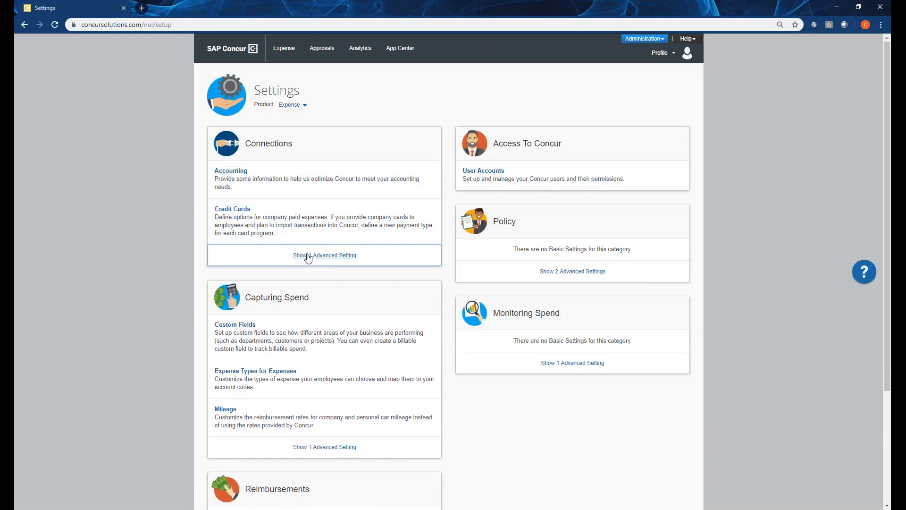
{"action": "left_click", "coordinate": [308, 256]}
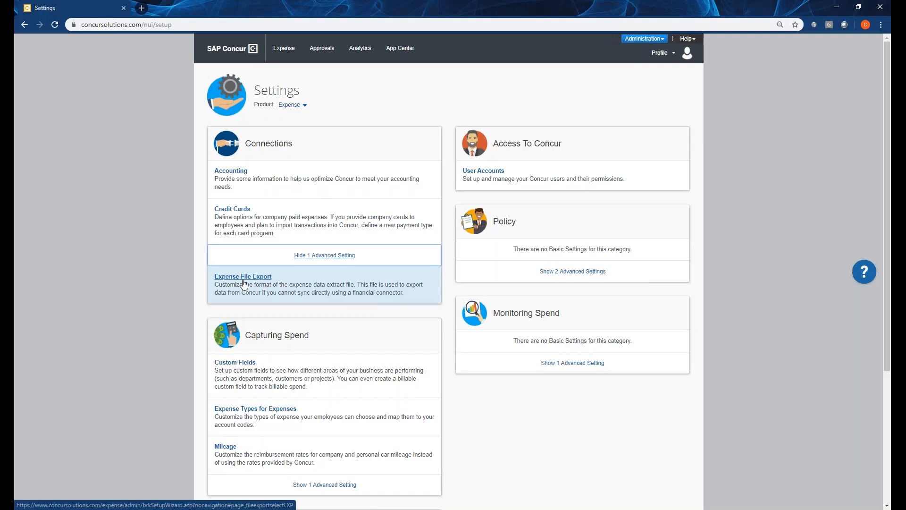
{"action": "left_click", "coordinate": [243, 280]}
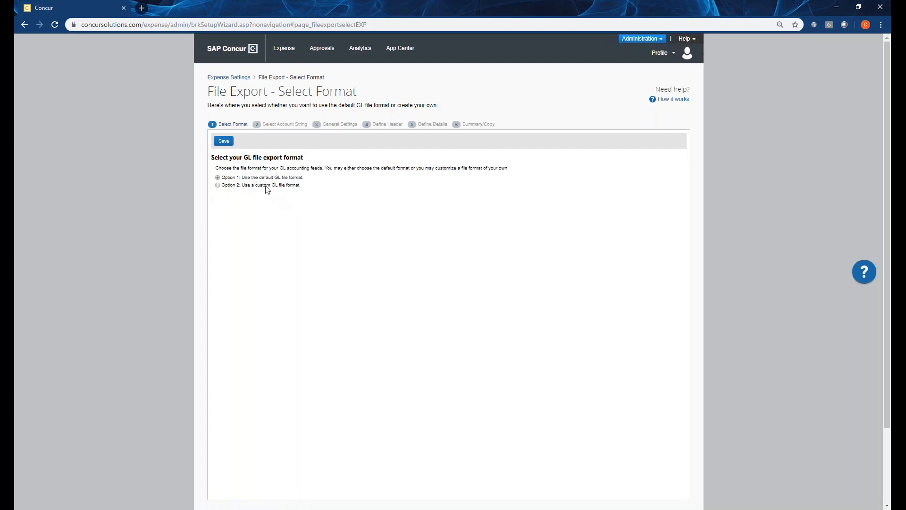
{"action": "left_click", "coordinate": [219, 186]}
{"action": "left_click", "coordinate": [223, 141]}
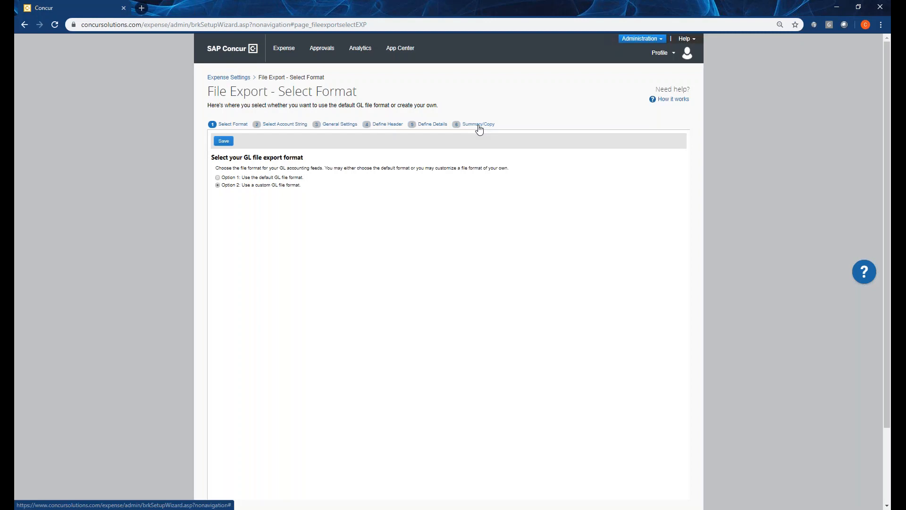
Build the account string from the Department and Journal Account Code fields plus the constant 000.
{"action": "left_click", "coordinate": [284, 124]}
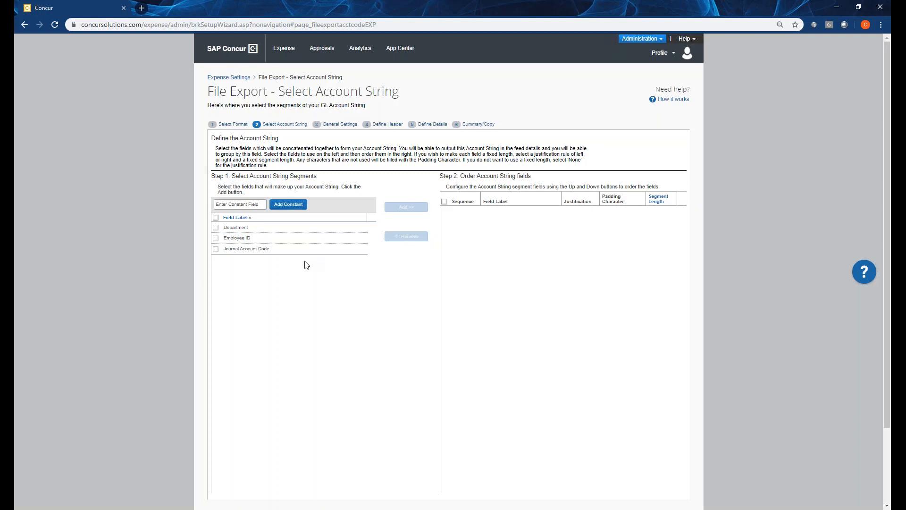
{"action": "left_click", "coordinate": [257, 235]}
{"action": "left_click", "coordinate": [391, 208]}
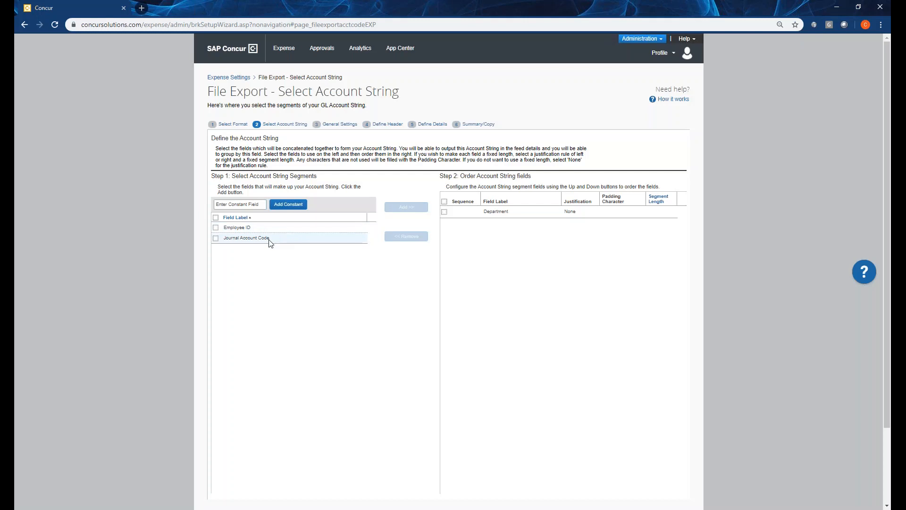
{"action": "left_click", "coordinate": [270, 238]}
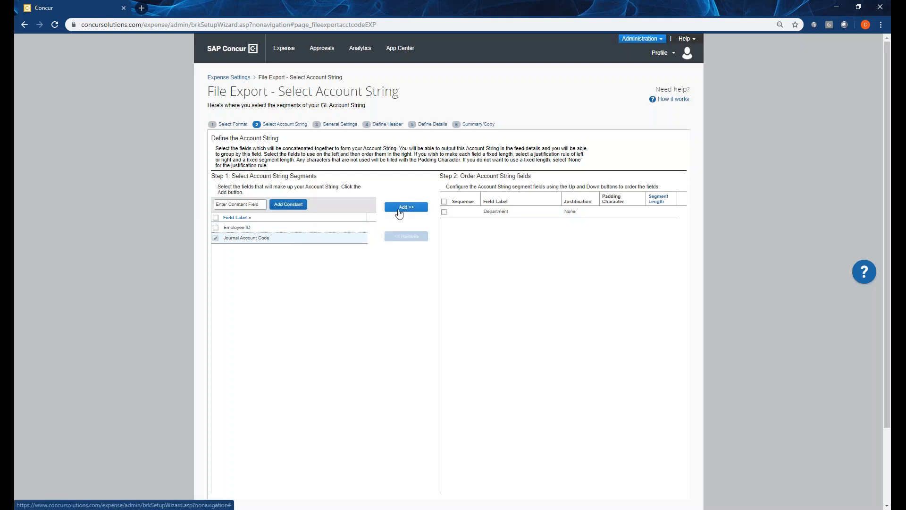
{"action": "left_click", "coordinate": [397, 207]}
{"action": "left_click", "coordinate": [247, 204]}
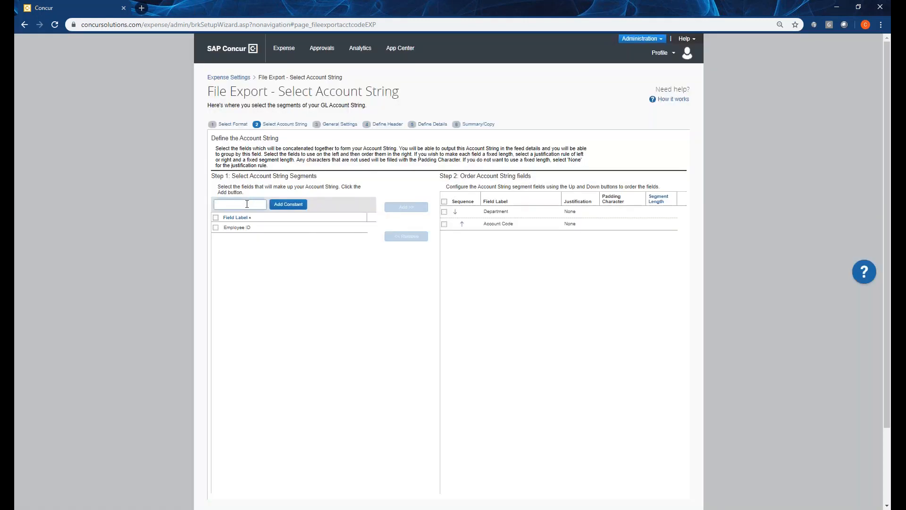
{"action": "left_click", "coordinate": [288, 204]}
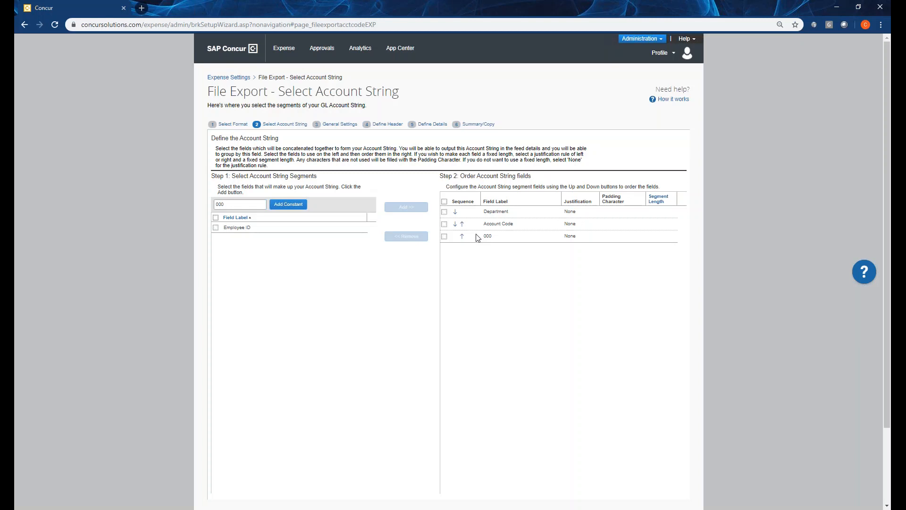
Review the export's general settings for the USD Company Paid card batch, including the file extension choices, and the header definition.
{"action": "left_click", "coordinate": [334, 125]}
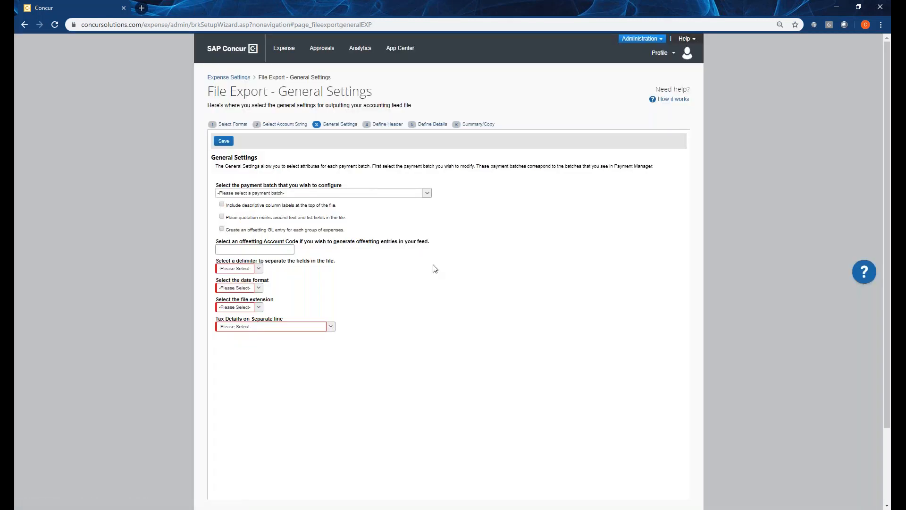
{"action": "left_click", "coordinate": [264, 194]}
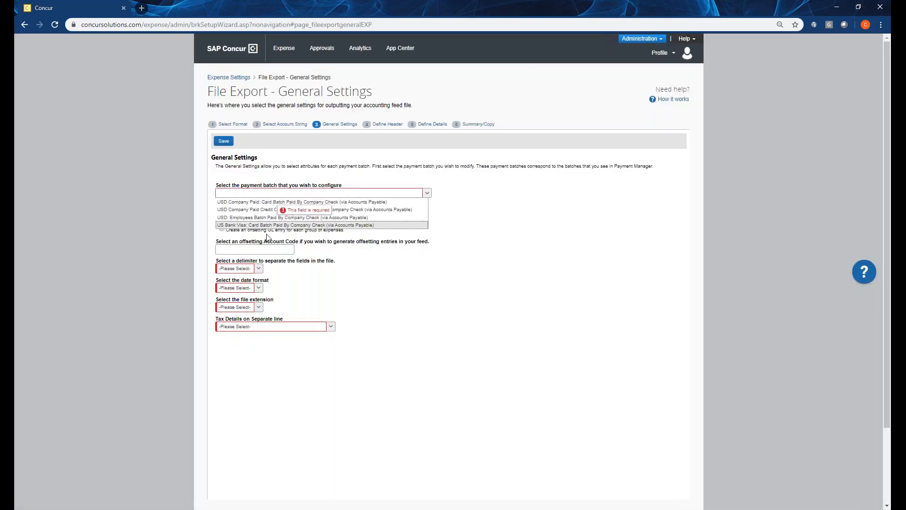
{"action": "left_click", "coordinate": [359, 202]}
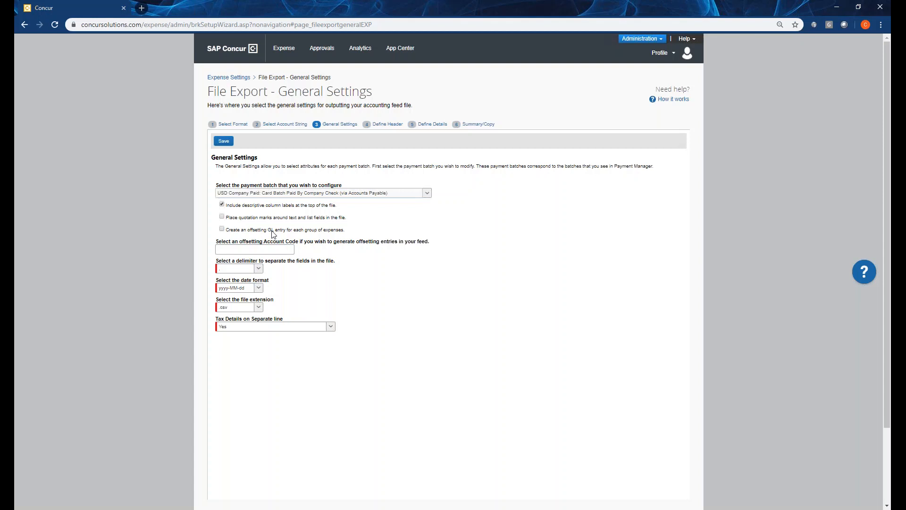
{"action": "left_click", "coordinate": [250, 249]}
{"action": "left_click", "coordinate": [259, 308]}
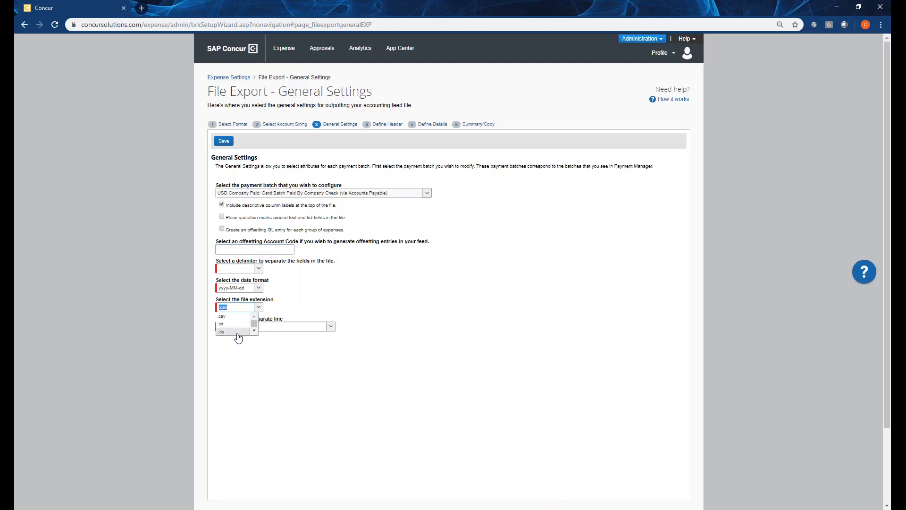
{"action": "left_click", "coordinate": [296, 291]}
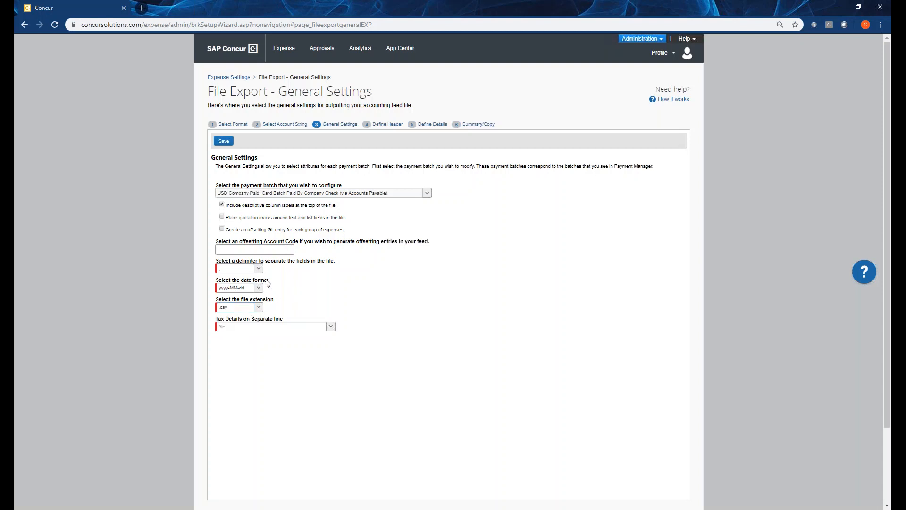
{"action": "left_click", "coordinate": [387, 125]}
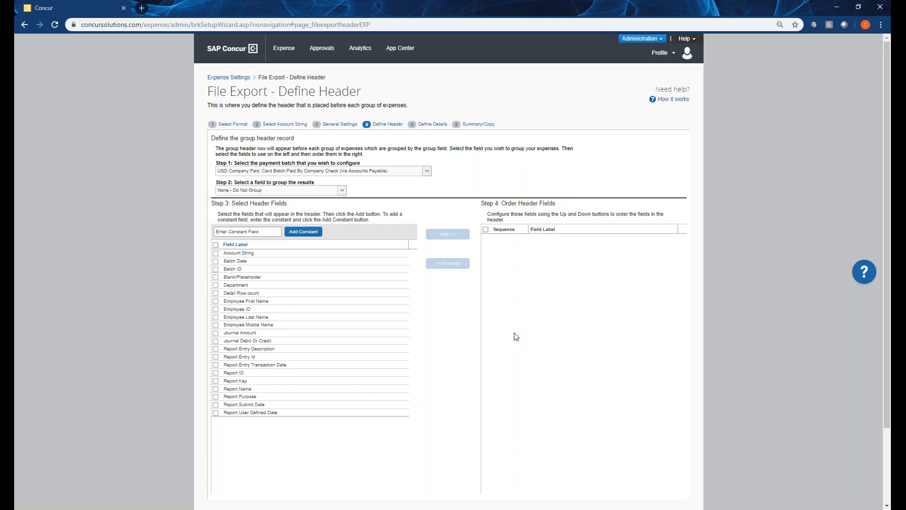
Return the GL file export to the default format, accepting the loss of the custom configuration.
{"action": "left_click", "coordinate": [228, 125]}
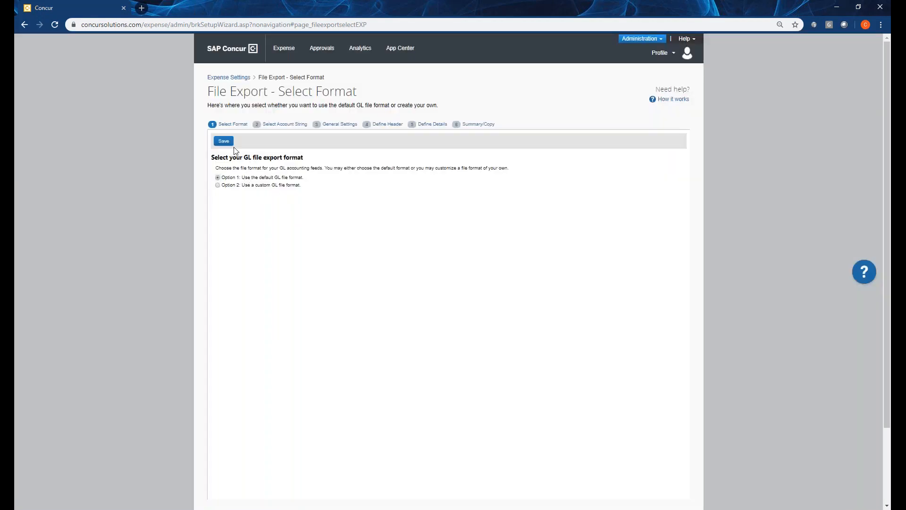
{"action": "left_click", "coordinate": [228, 141]}
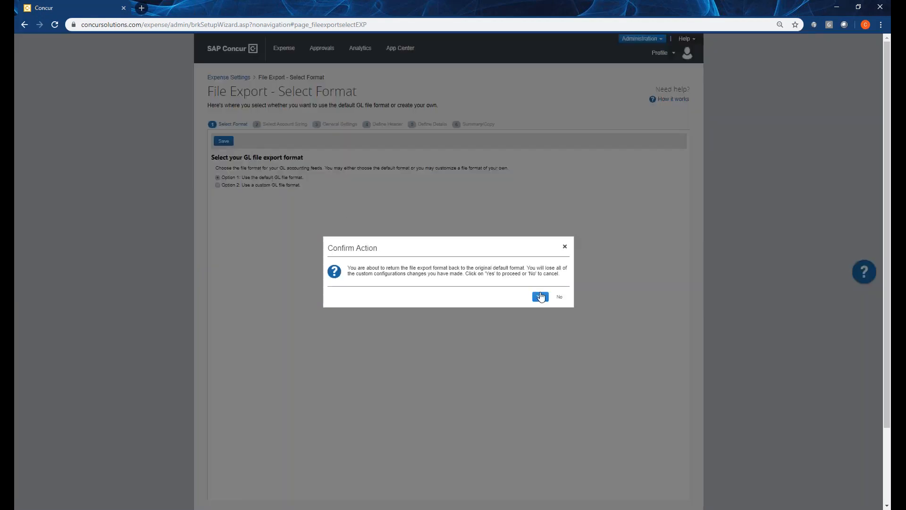
{"action": "left_click", "coordinate": [541, 296]}
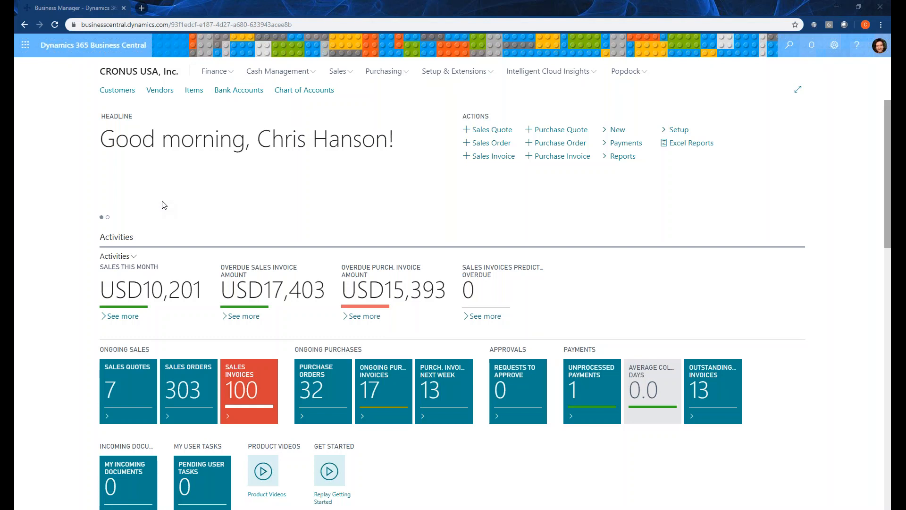
In Dynamics 365 Business Central, search for "web services" and open the Web Services list.
{"action": "left_click", "coordinate": [789, 47]}
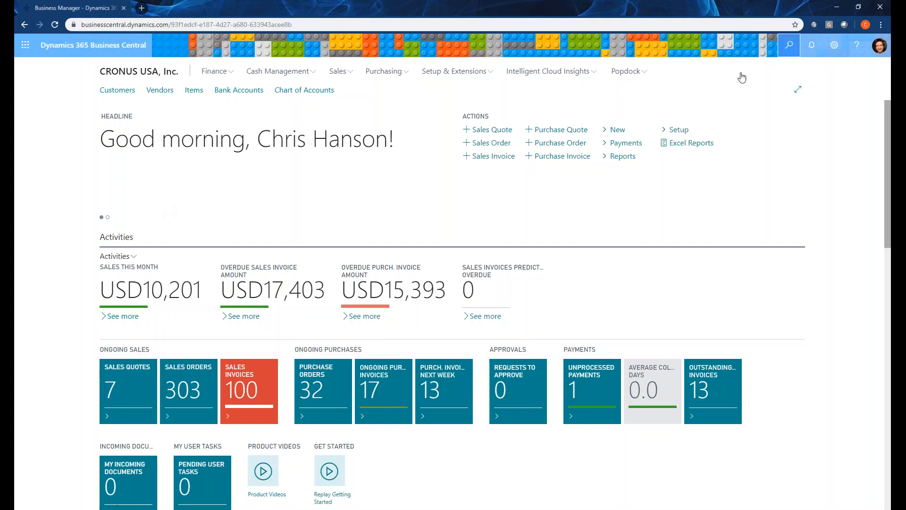
{"action": "type", "text": "web servoc"}
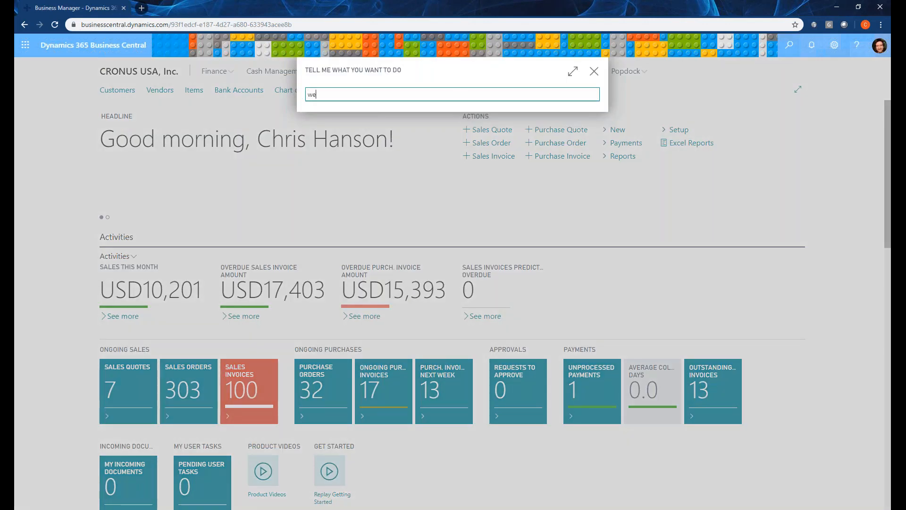
{"action": "key", "text": "BackSpace"}
{"action": "key", "text": "BackSpace"}
{"action": "type", "text": "ices"}
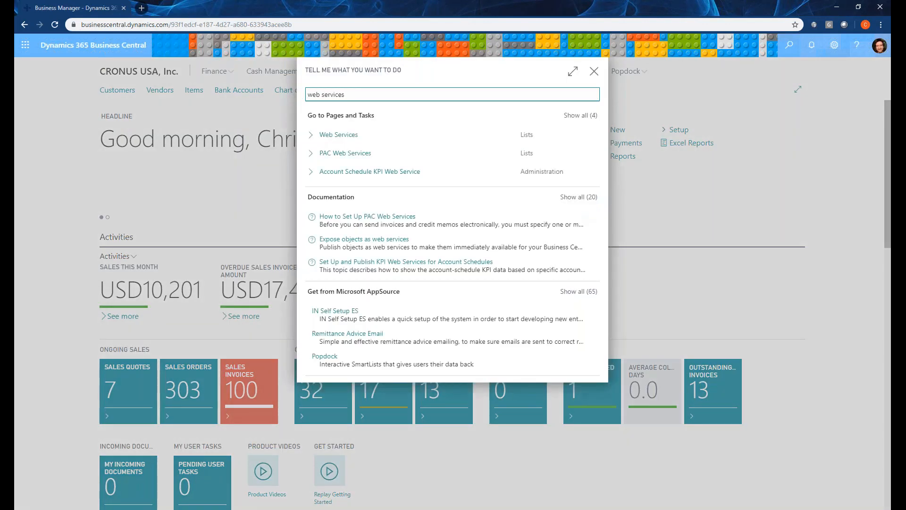
{"action": "left_click", "coordinate": [355, 137]}
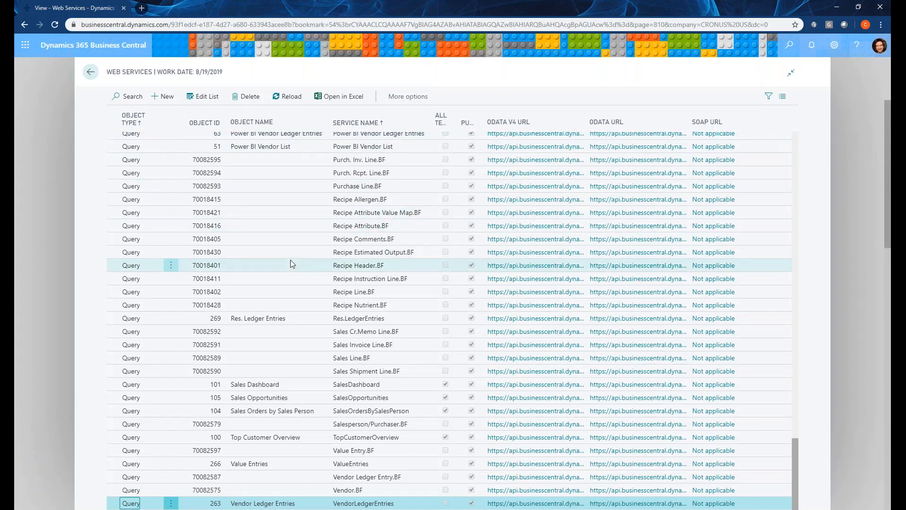
Add a new entry to the Web Services list with the object type Page.
{"action": "scroll", "coordinate": [290, 259], "scroll_direction": "up", "scroll_amount": 1}
{"action": "scroll", "coordinate": [300, 300], "scroll_direction": "down", "scroll_amount": 1}
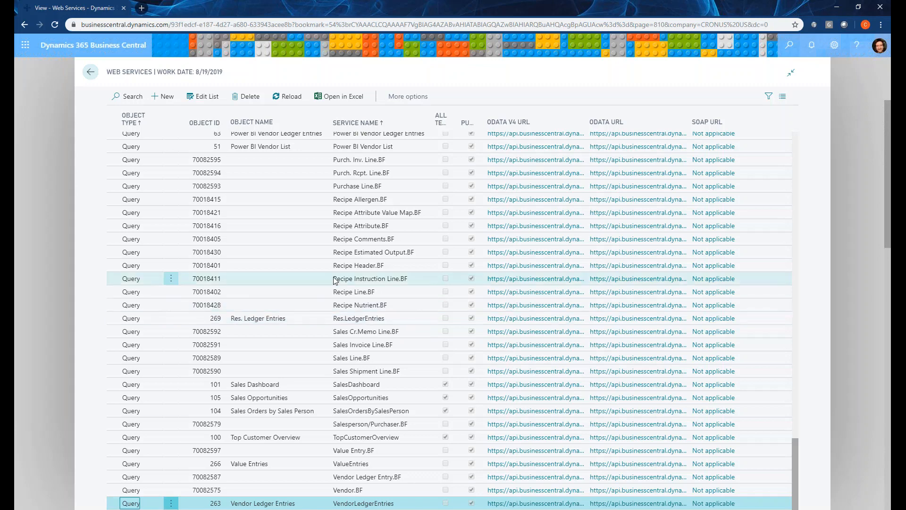
{"action": "scroll", "coordinate": [333, 280], "scroll_direction": "up", "scroll_amount": 3}
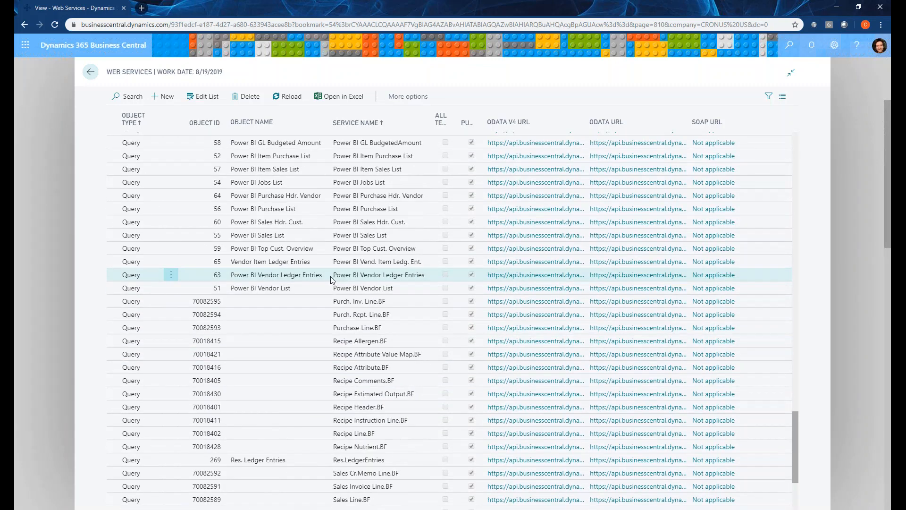
{"action": "scroll", "coordinate": [257, 205], "scroll_direction": "up", "scroll_amount": 2}
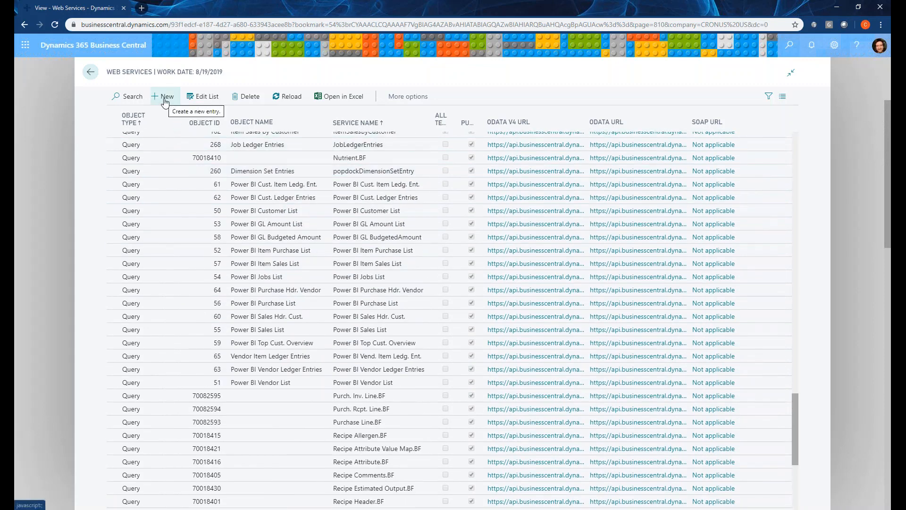
{"action": "left_click", "coordinate": [164, 100]}
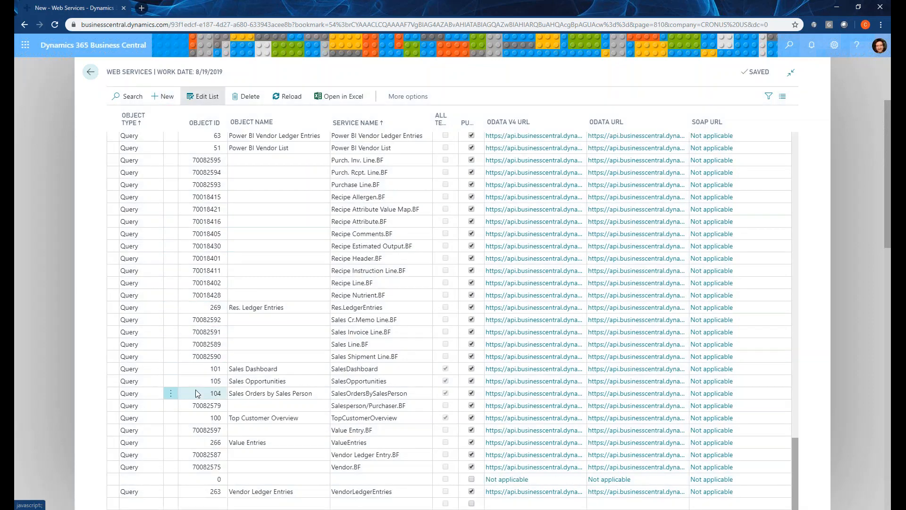
{"action": "left_click", "coordinate": [148, 478]}
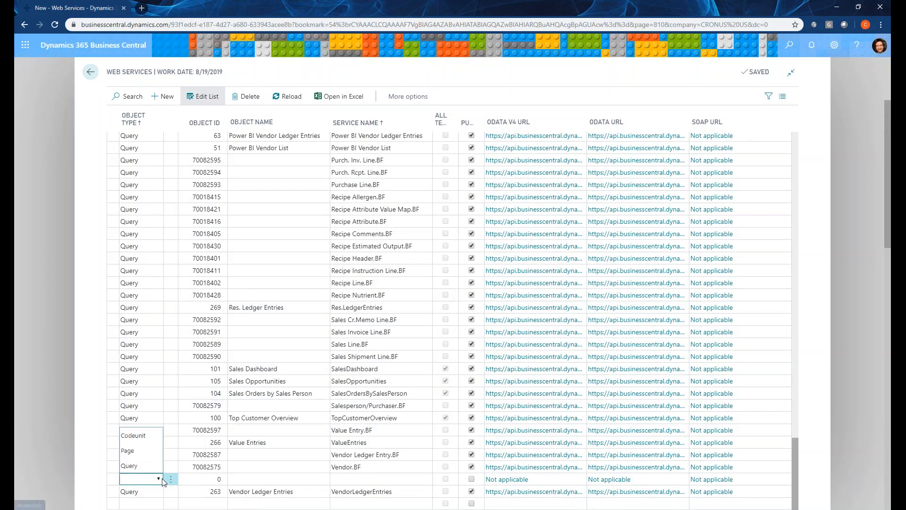
{"action": "left_click", "coordinate": [132, 451]}
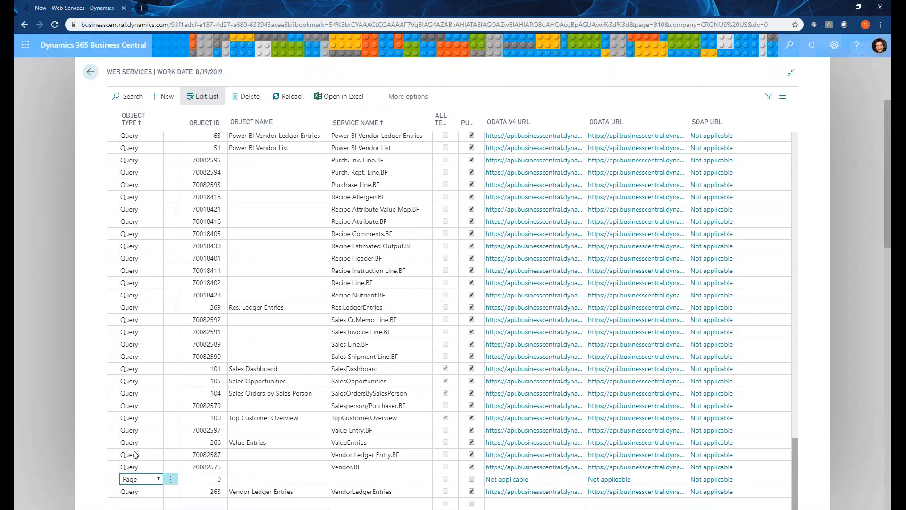
Set the new web service entry's object ID to 20, General Ledger Entries.
{"action": "key", "text": "Tab"}
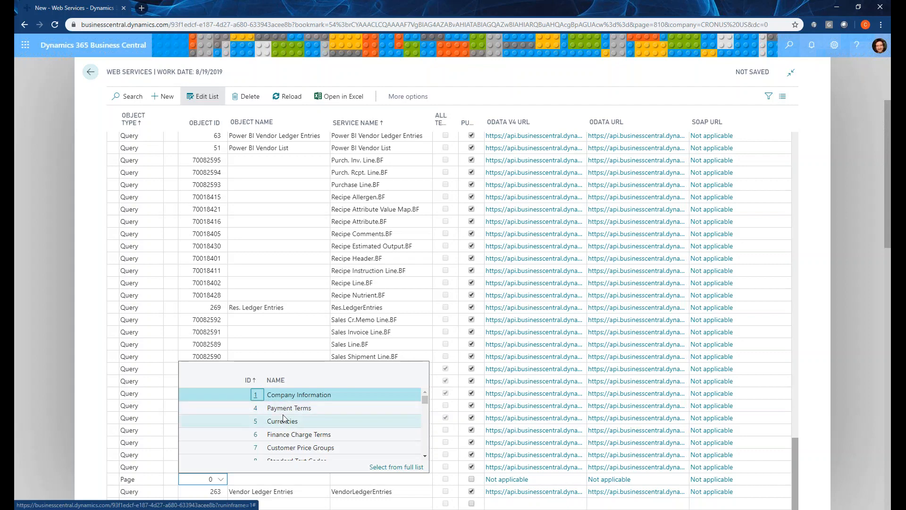
{"action": "scroll", "coordinate": [286, 418], "scroll_direction": "down", "scroll_amount": 1}
{"action": "scroll", "coordinate": [286, 418], "scroll_direction": "down", "scroll_amount": 4}
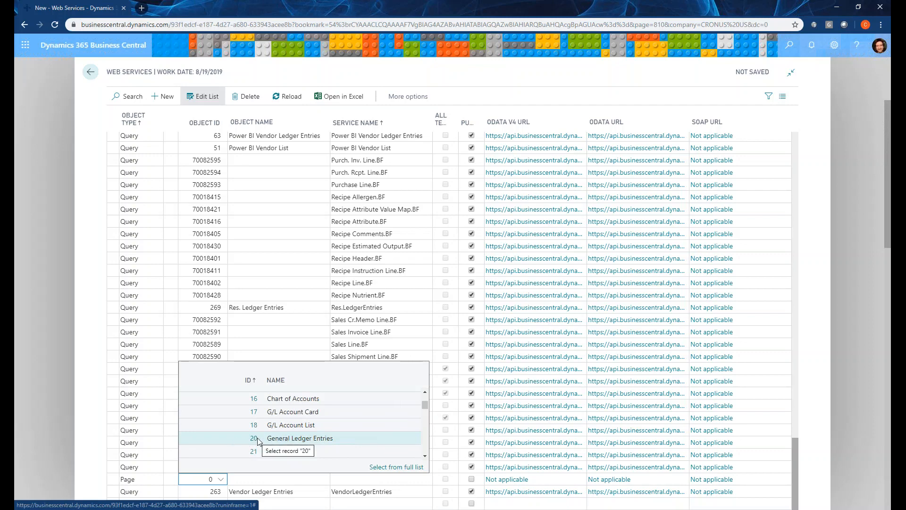
{"action": "scroll", "coordinate": [235, 435], "scroll_direction": "down", "scroll_amount": 4}
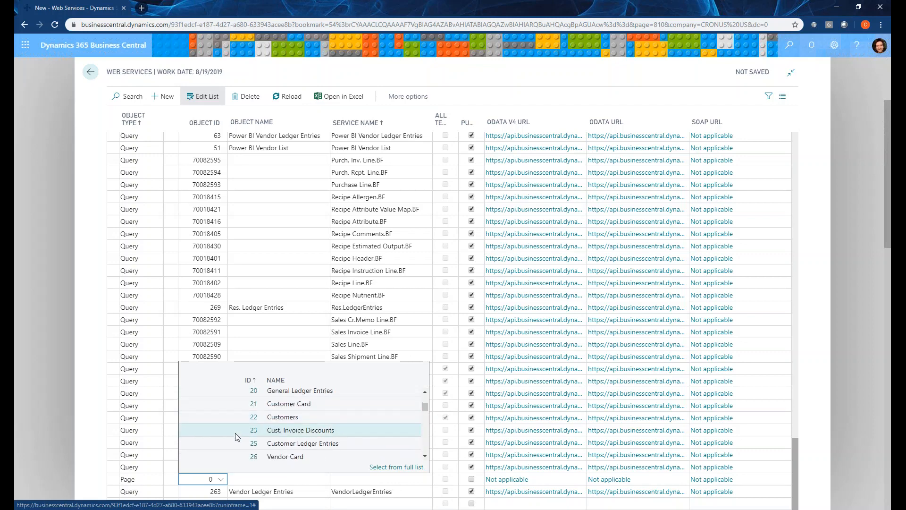
{"action": "scroll", "coordinate": [234, 432], "scroll_direction": "up", "scroll_amount": 4}
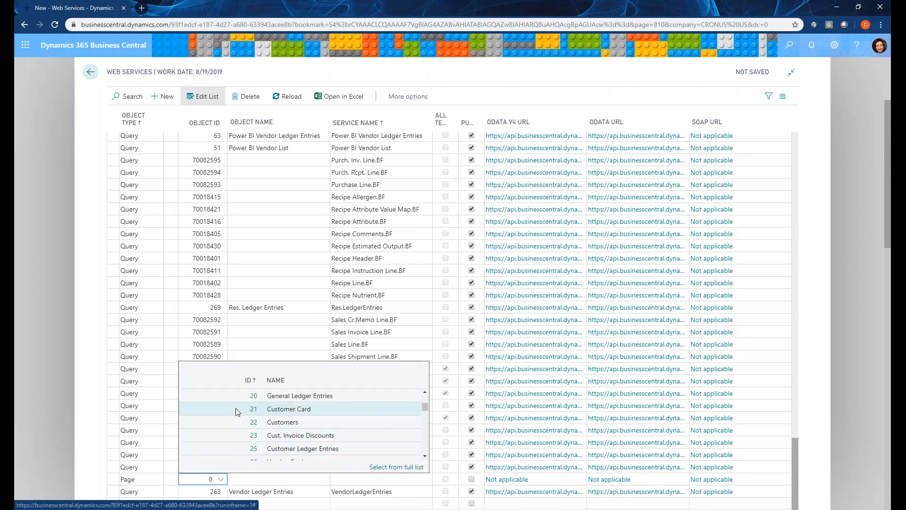
{"action": "left_click", "coordinate": [231, 438]}
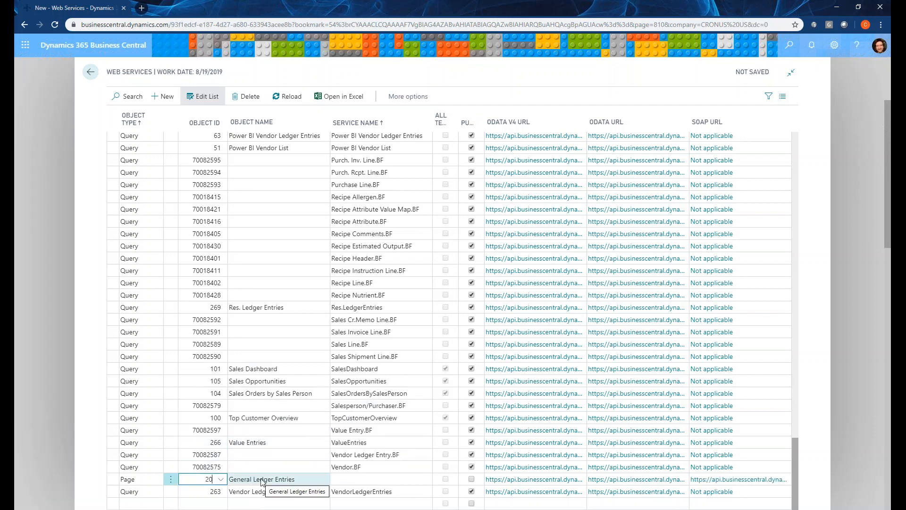
Name the service of the new General Ledger Entries web service entry GeneralLedgerEntries2.
{"action": "left_click", "coordinate": [340, 481]}
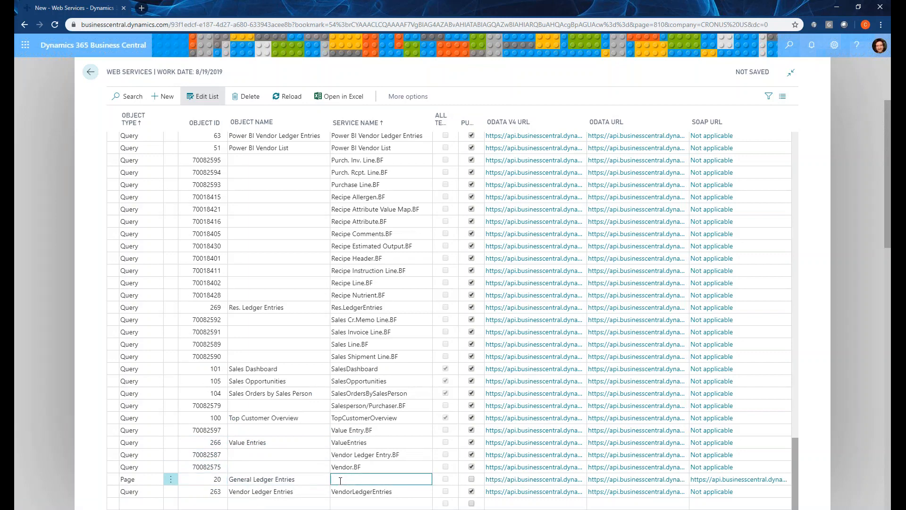
{"action": "type", "text": "GeneralLedgerEntries2"}
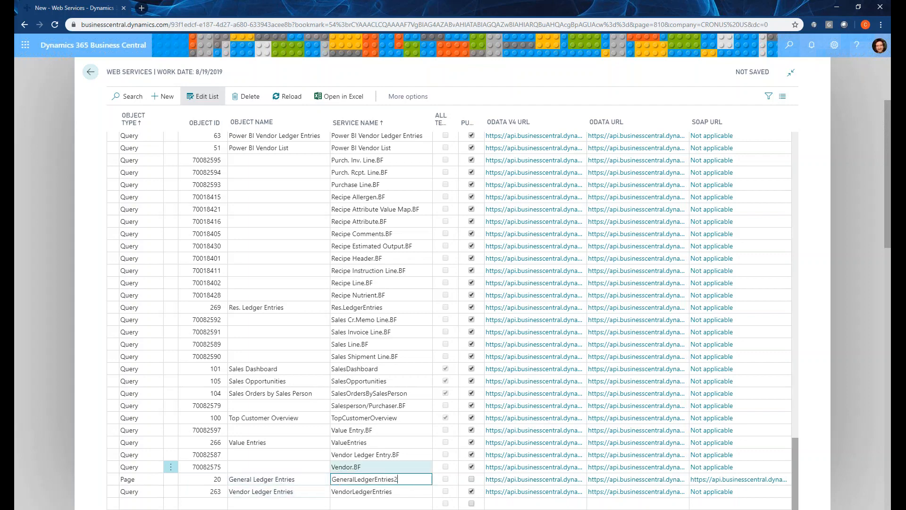
{"action": "key", "text": "Tab"}
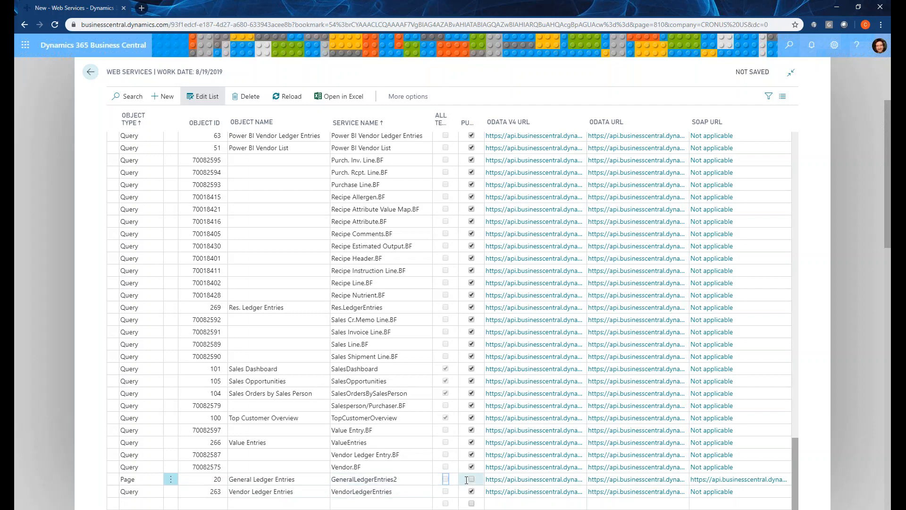
Mark the GeneralLedgerEntries2 web service as published and save the entry.
{"action": "left_click", "coordinate": [471, 479]}
{"action": "mouse_move", "coordinate": [469, 126]}
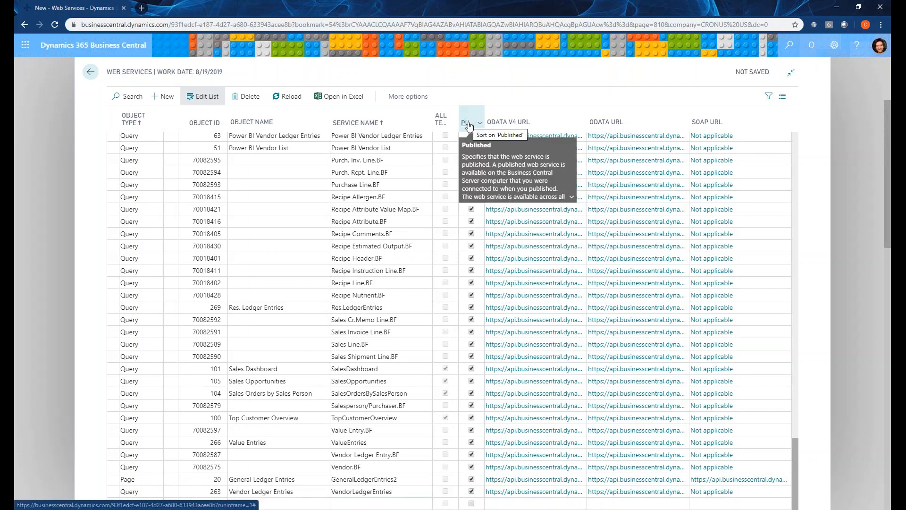
{"action": "left_click", "coordinate": [279, 454]}
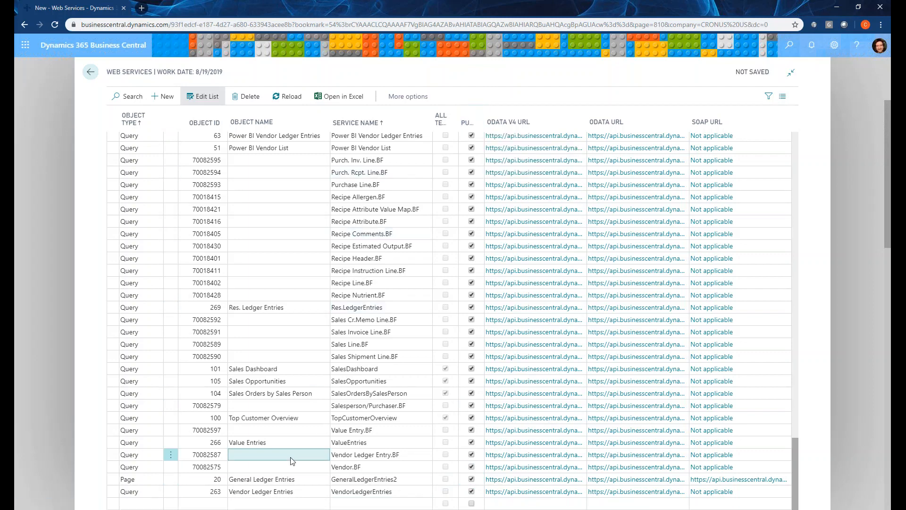
{"action": "left_click", "coordinate": [351, 479]}
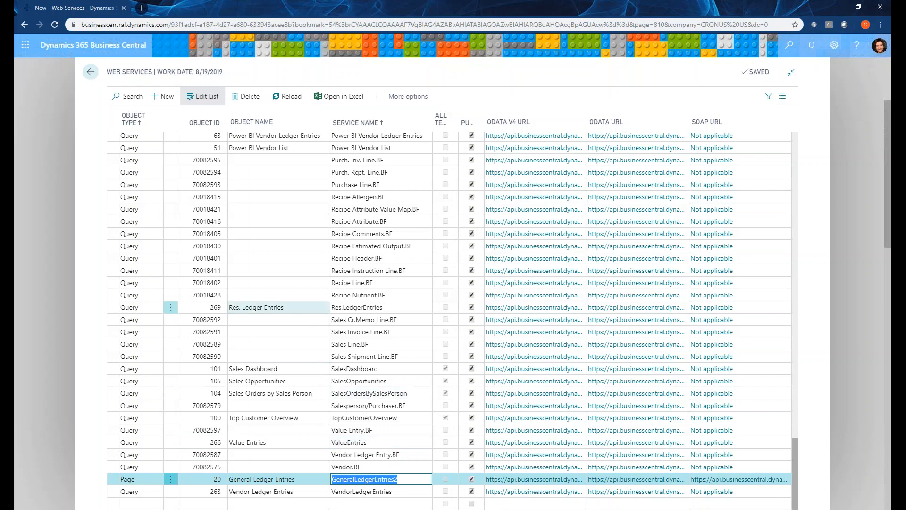
Leave the Web Services list and open the Purchase Invoices list for CRONUS USA, Inc.
{"action": "left_click", "coordinate": [87, 71]}
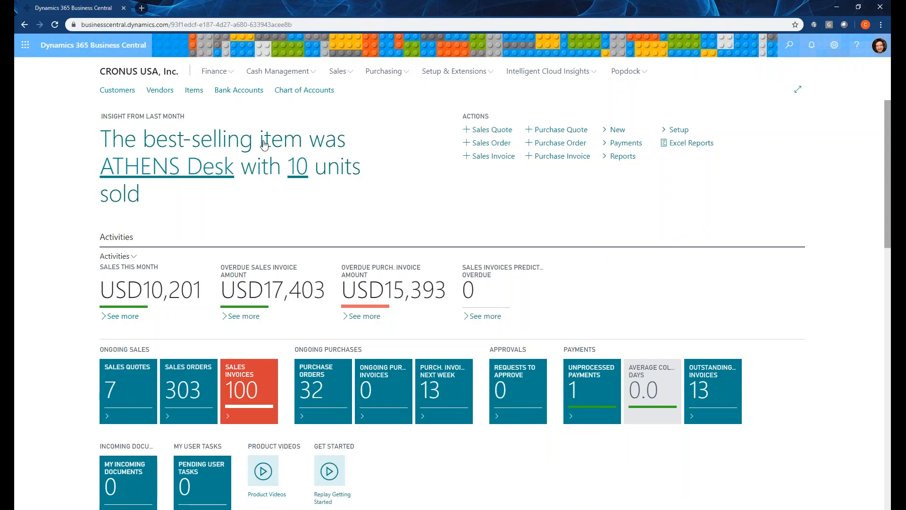
{"action": "left_click", "coordinate": [390, 75]}
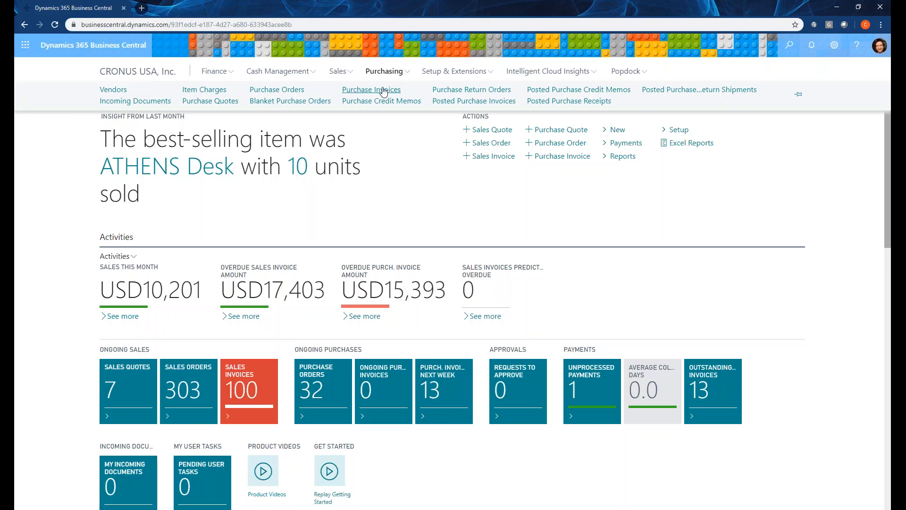
{"action": "left_click", "coordinate": [384, 91]}
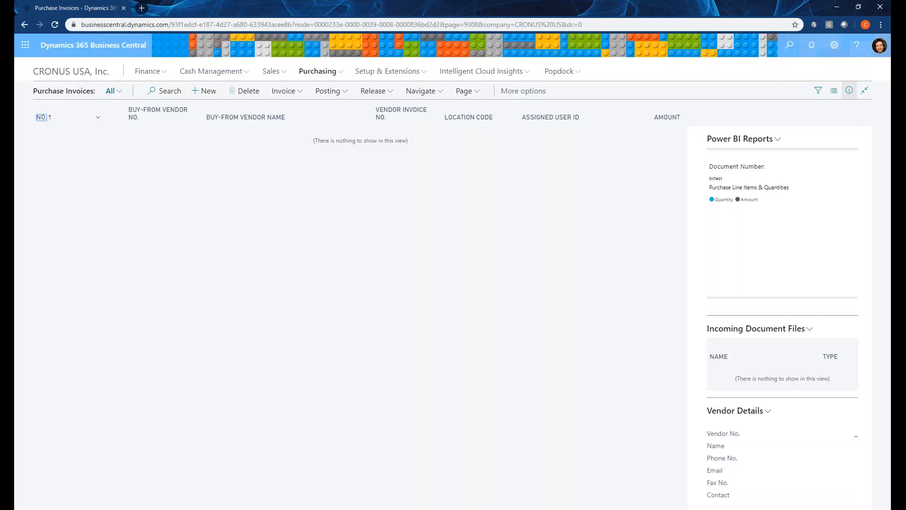
Switch to SmartConnect and sign in again with the account e-mail and password.
{"action": "left_click_drag", "start_coordinate": [0, 4], "coordinate": [331, 0]}
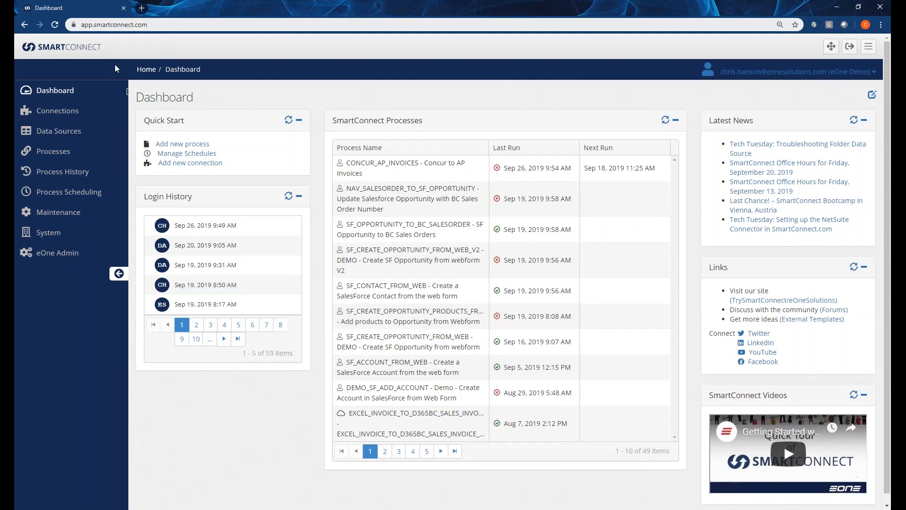
{"action": "left_click", "coordinate": [60, 95]}
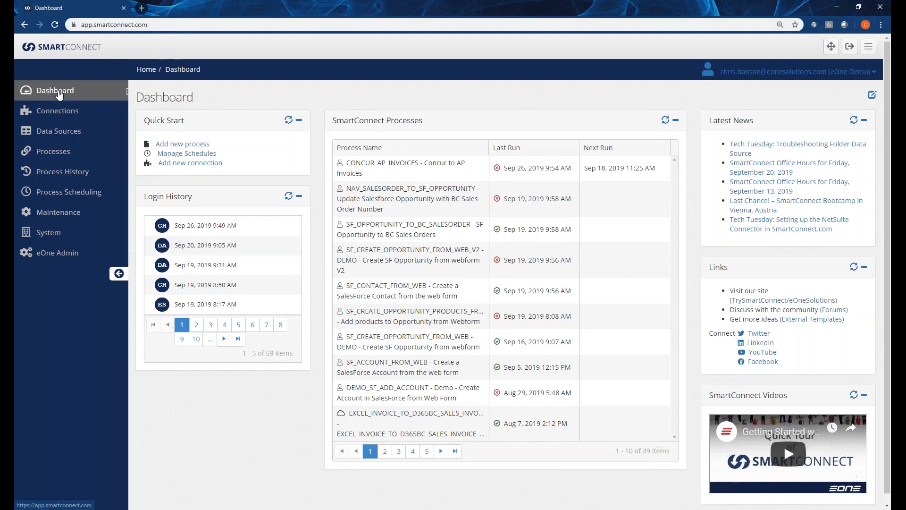
{"action": "left_click", "coordinate": [370, 151]}
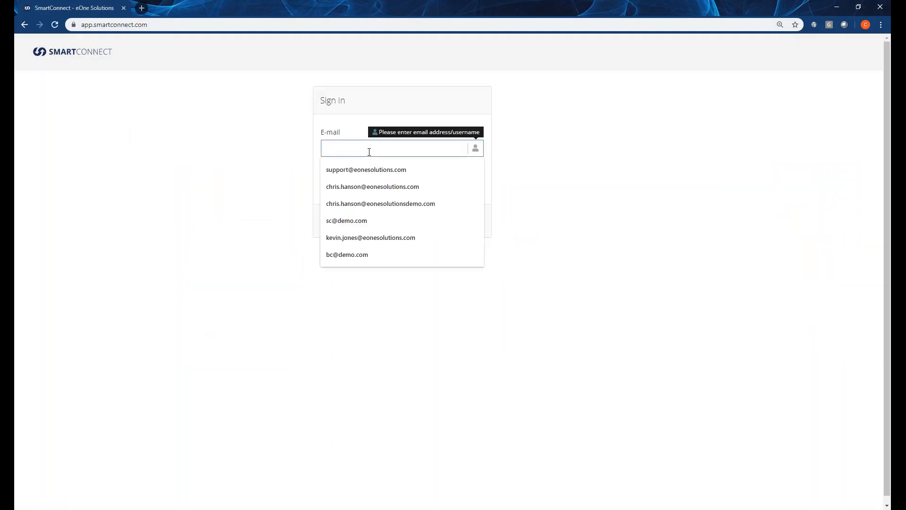
{"action": "type", "text": "chr"}
{"action": "key", "text": "Down"}
{"action": "key", "text": "Tab"}
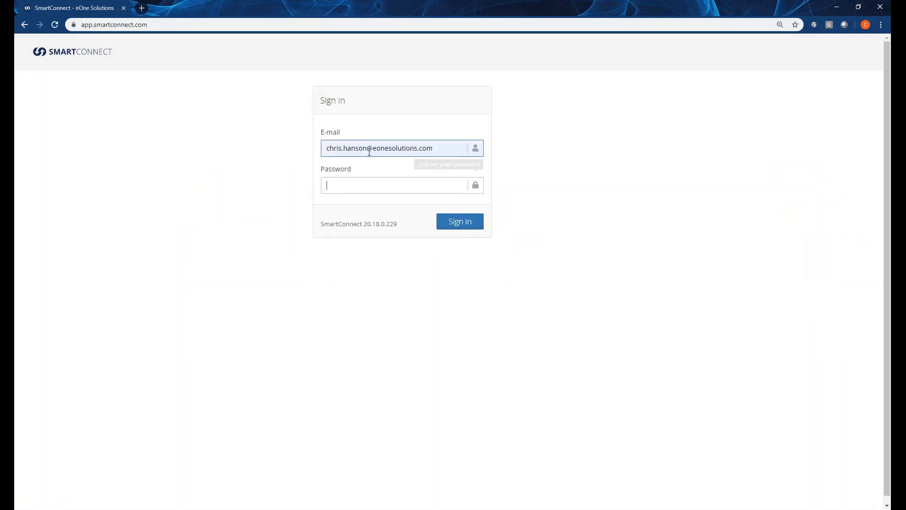
{"action": "type", "text": "•"}
{"action": "key", "text": "Return"}
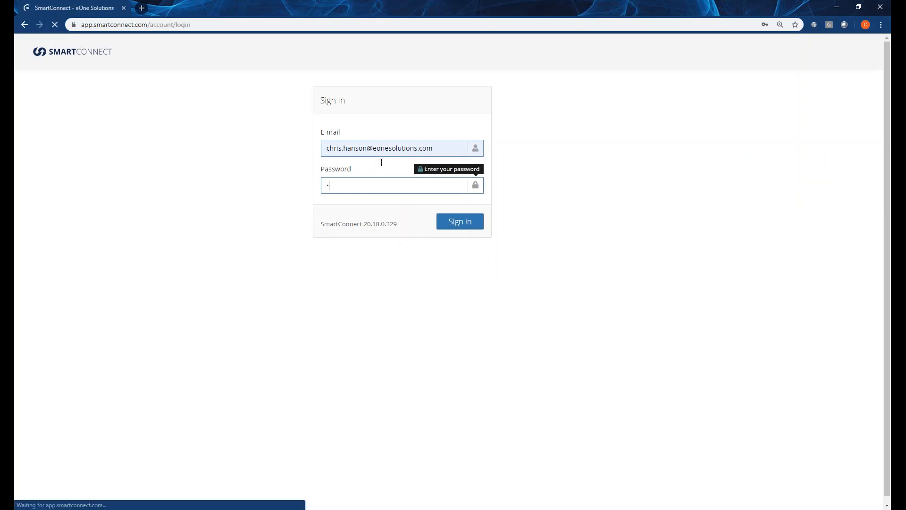
Choose eOne Demo as the company and complete the sign-in.
{"action": "left_click", "coordinate": [381, 223]}
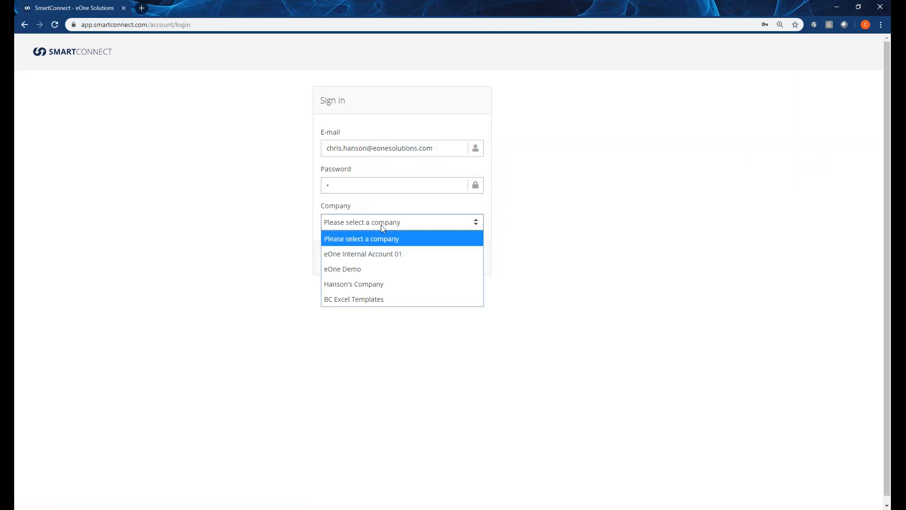
{"action": "left_click", "coordinate": [374, 268]}
{"action": "left_click", "coordinate": [448, 262]}
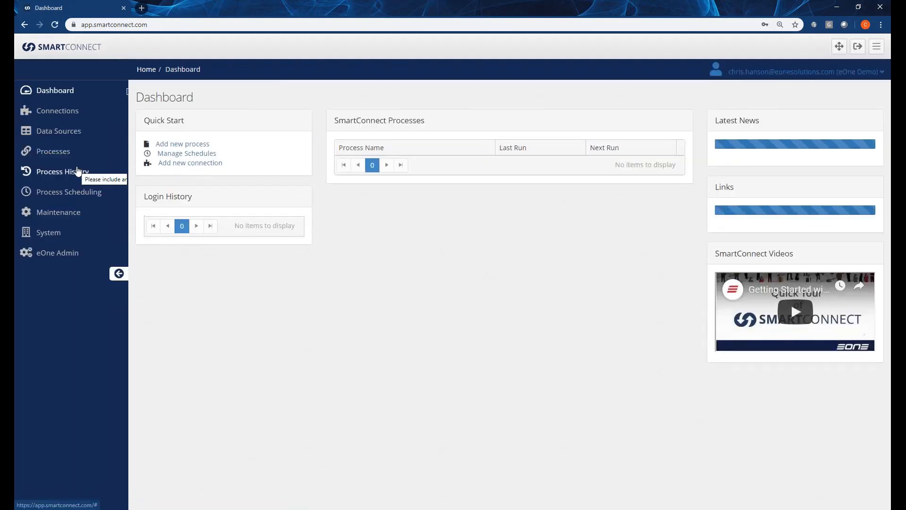
Open the integration processes and bring up the run page for Concur to AP Invoices.
{"action": "left_click", "coordinate": [61, 152]}
{"action": "left_click", "coordinate": [77, 179]}
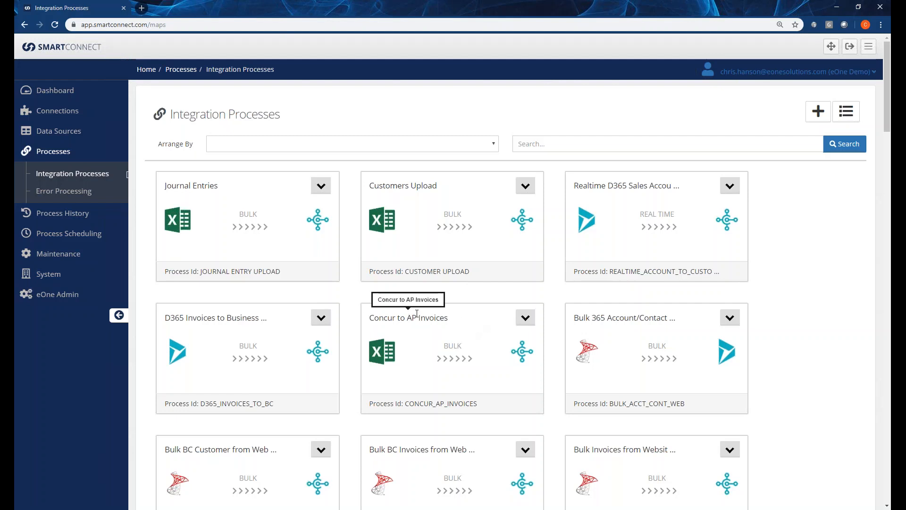
{"action": "left_click", "coordinate": [525, 321]}
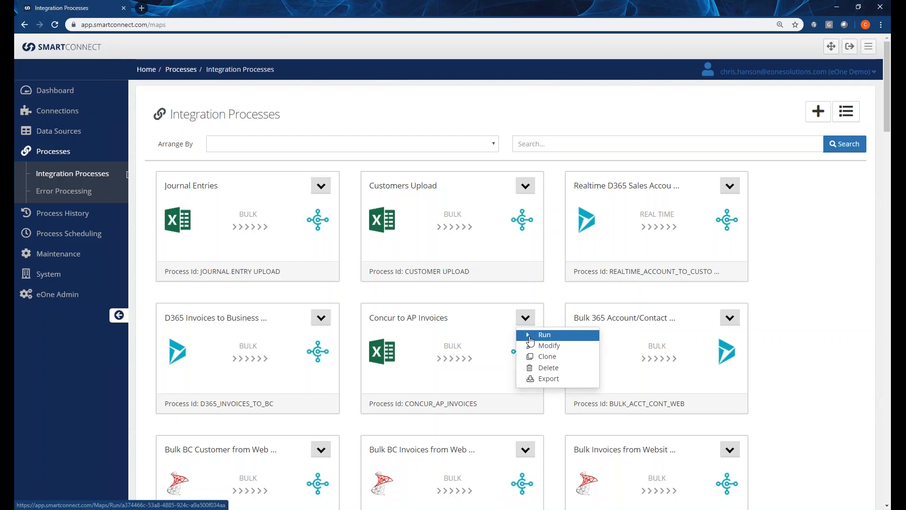
{"action": "left_click", "coordinate": [531, 340]}
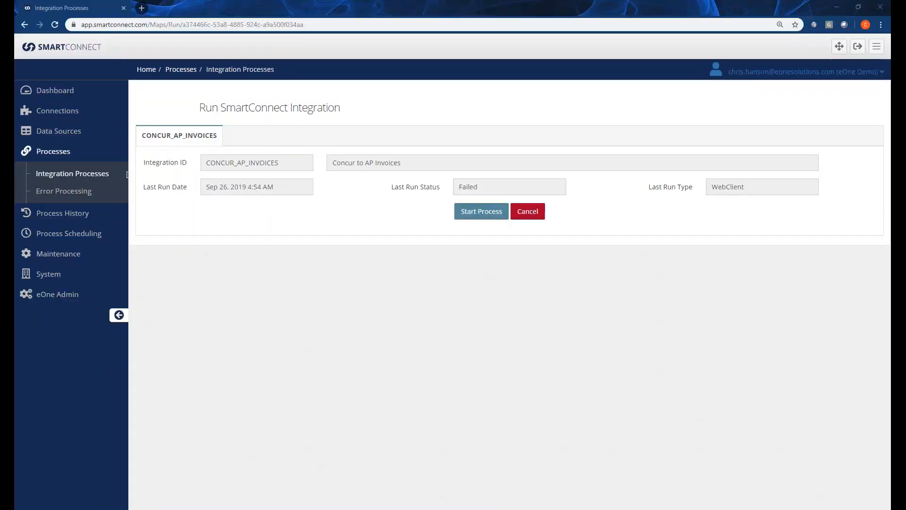
Switch to Invoice_GL_Extract2.csv in Excel and examine the vendor names and vendor codes, including the Bad Vendor Name rows.
{"action": "left_click_drag", "start_coordinate": [0, 45], "coordinate": [520, 89]}
{"action": "left_click_drag", "start_coordinate": [728, 438], "coordinate": [561, 437]}
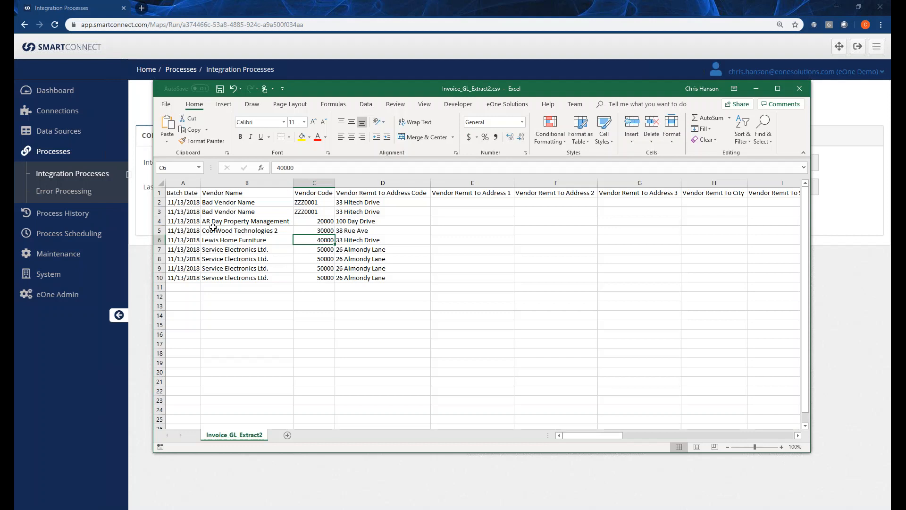
{"action": "left_click", "coordinate": [213, 228]}
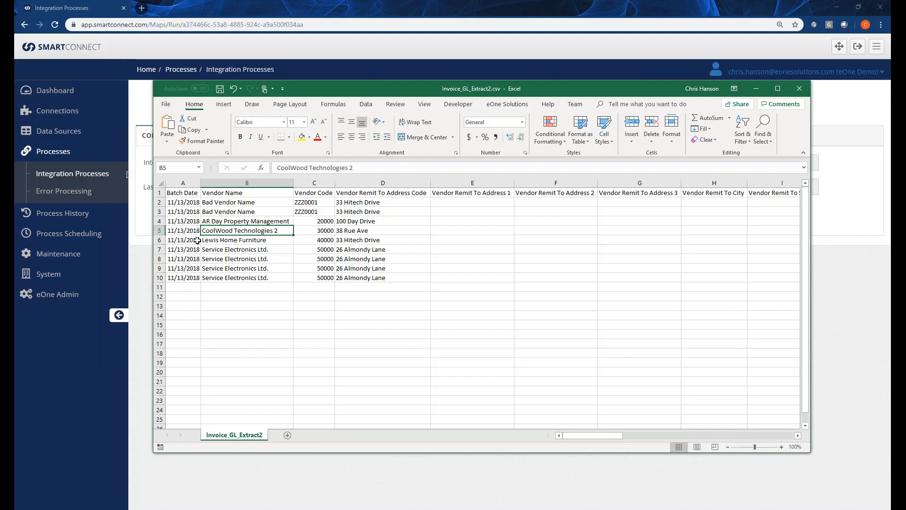
{"action": "left_click", "coordinate": [282, 258]}
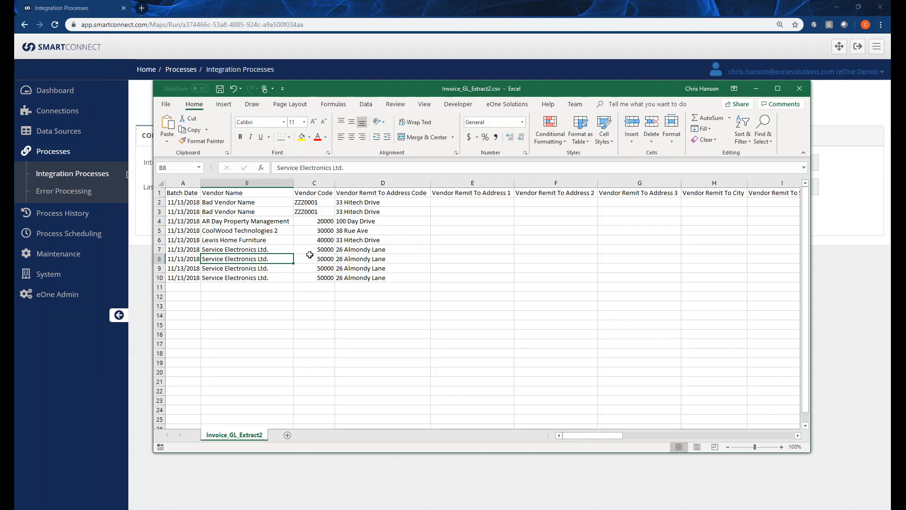
{"action": "left_click", "coordinate": [276, 231]}
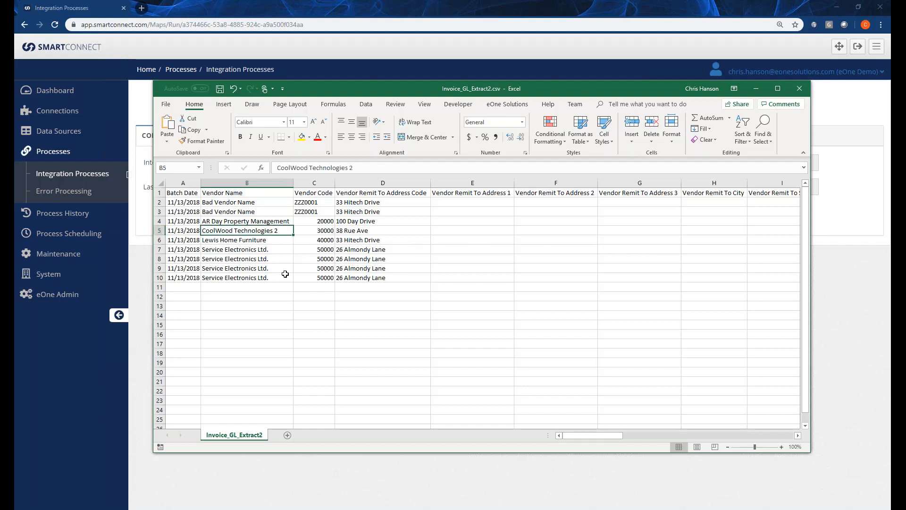
{"action": "left_click_drag", "start_coordinate": [253, 202], "coordinate": [297, 213]}
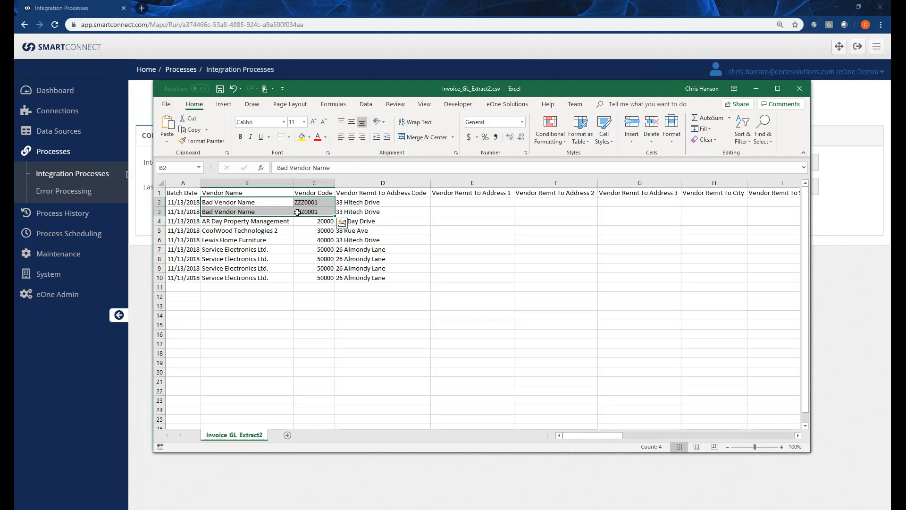
{"action": "left_click", "coordinate": [261, 240]}
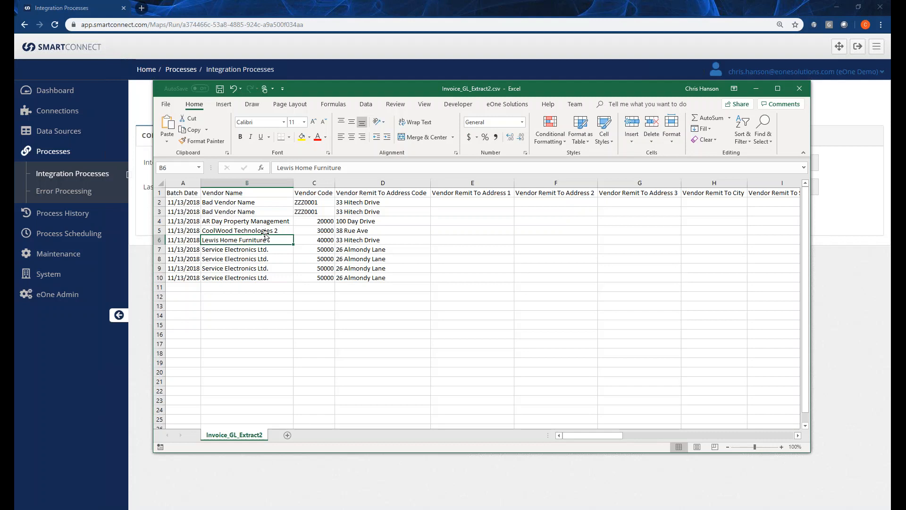
Examine the vendor remit-to, request key, payment method and Request ID columns of the invoice extract.
{"action": "key", "text": "Right"}
{"action": "key", "text": "Right"}
{"action": "key", "text": "Right"}
{"action": "key", "text": "Right"}
{"action": "key", "text": "Right"}
{"action": "key", "text": "Right"}
{"action": "key", "text": "Right"}
{"action": "key", "text": "Right"}
{"action": "key", "text": "Right"}
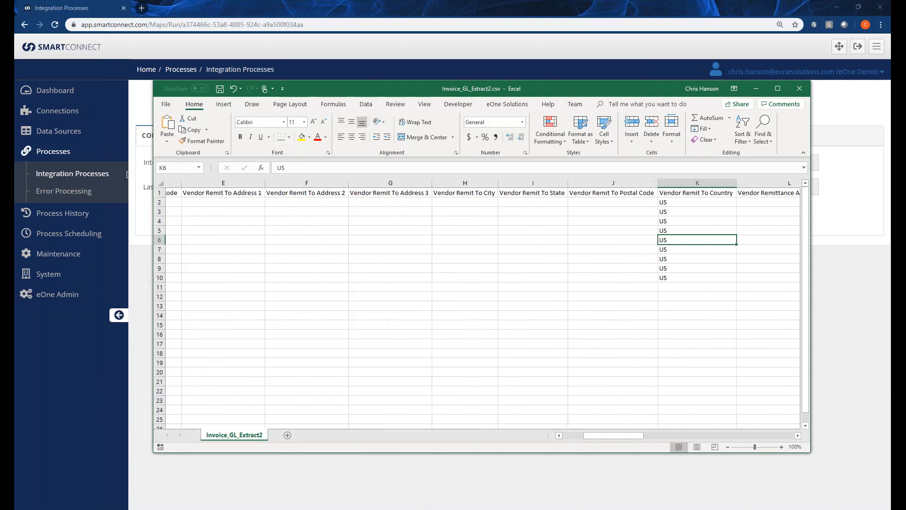
{"action": "key", "text": "Right"}
{"action": "key", "text": "Right"}
{"action": "key", "text": "Right"}
{"action": "key", "text": "Right"}
{"action": "key", "text": "Right"}
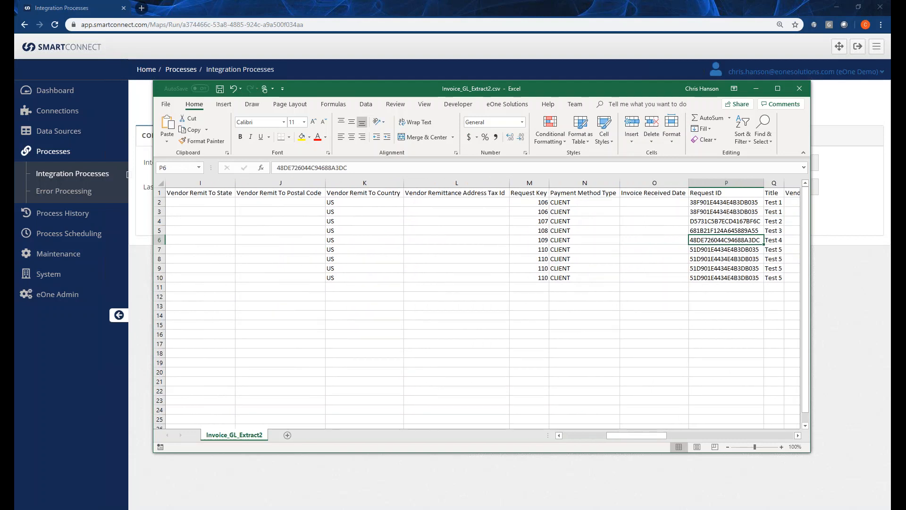
{"action": "key", "text": "Down"}
{"action": "key", "text": "Down"}
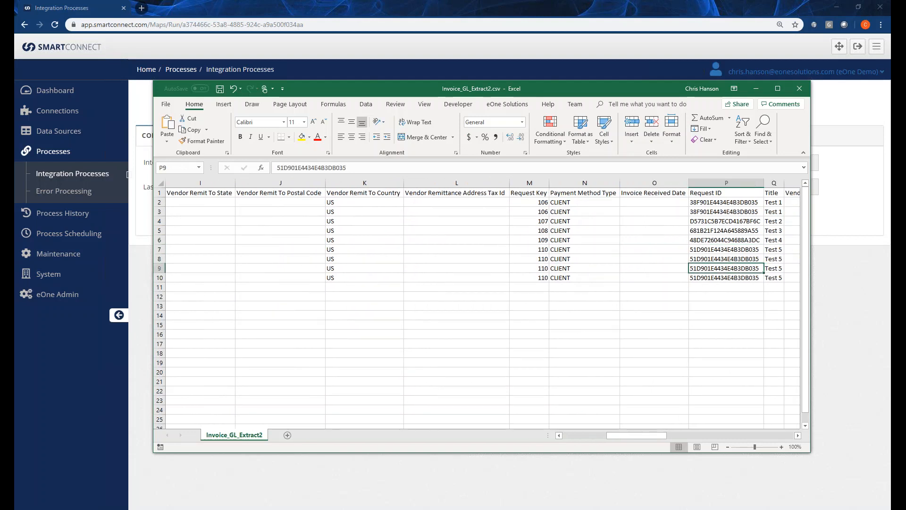
{"action": "key", "text": "Up"}
{"action": "key", "text": "Up"}
{"action": "key", "text": "Up"}
{"action": "key", "text": "Up"}
{"action": "key", "text": "Up"}
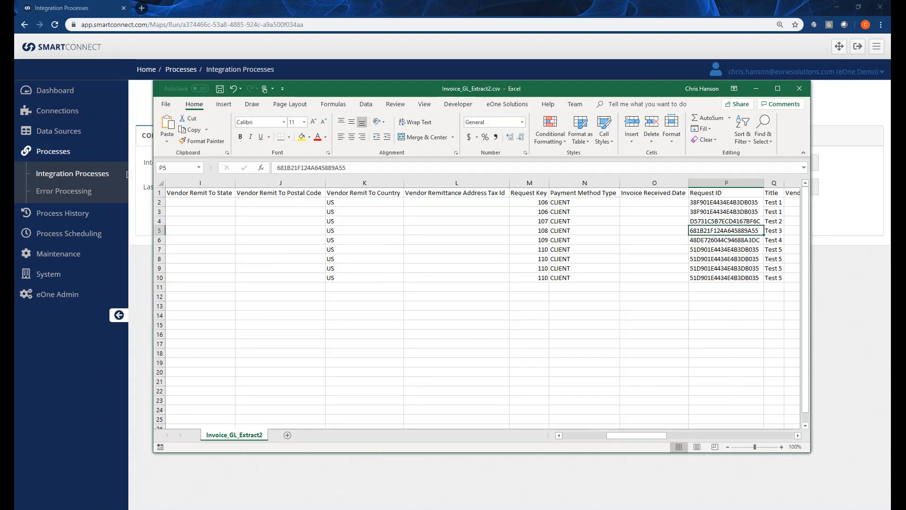
Review the vendor invoice number, invoice date, amount, payment due date and currency columns of the extract.
{"action": "key", "text": "Right"}
{"action": "key", "text": "Right"}
{"action": "key", "text": "Right"}
{"action": "key", "text": "Right"}
{"action": "key", "text": "Right"}
{"action": "key", "text": "Right"}
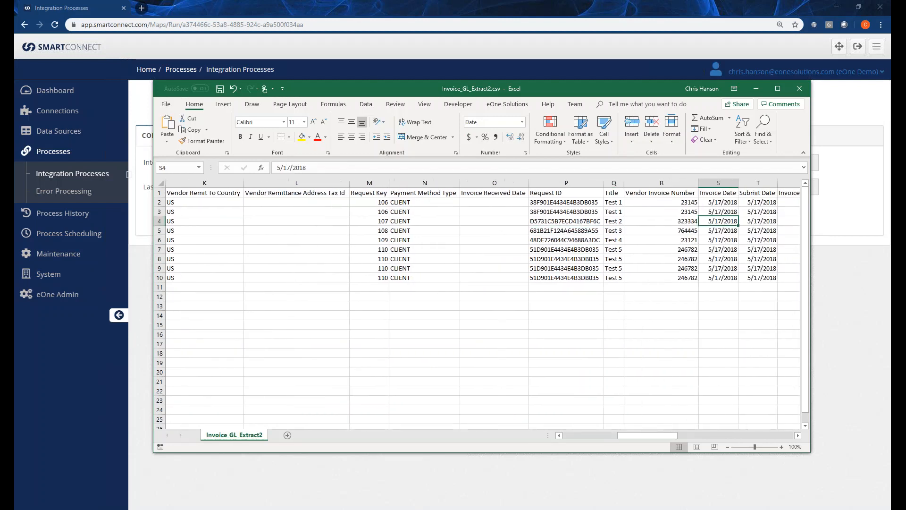
{"action": "key", "text": "Right"}
{"action": "key", "text": "Right"}
{"action": "key", "text": "Right"}
{"action": "key", "text": "Right"}
{"action": "key", "text": "Right"}
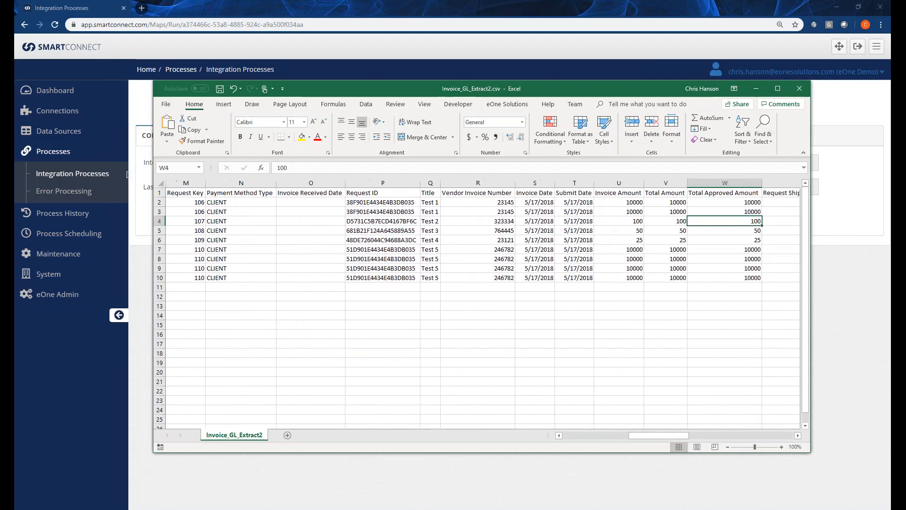
Examine the line item columns and the journal account code, amount and gross amount columns of the extract.
{"action": "key", "text": "Right"}
{"action": "key", "text": "Right"}
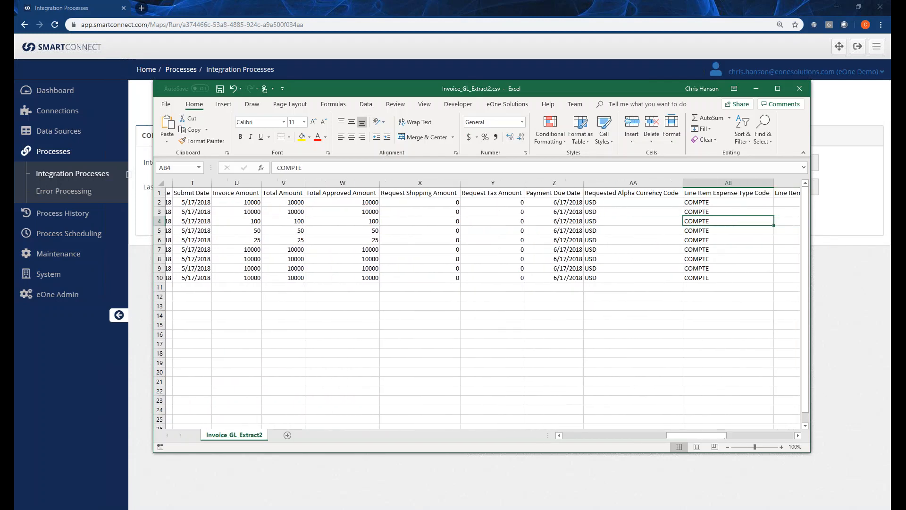
{"action": "key", "text": "Right"}
{"action": "key", "text": "Right"}
{"action": "key", "text": "Right"}
{"action": "key", "text": "Right"}
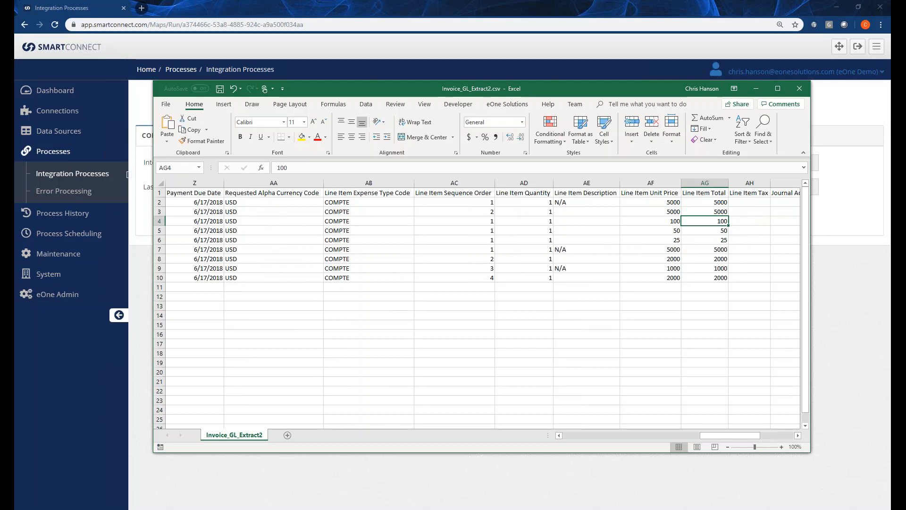
{"action": "key", "text": "Right"}
{"action": "key", "text": "Right"}
{"action": "key", "text": "Right"}
{"action": "key", "text": "Right"}
{"action": "key", "text": "Left"}
{"action": "key", "text": "Left"}
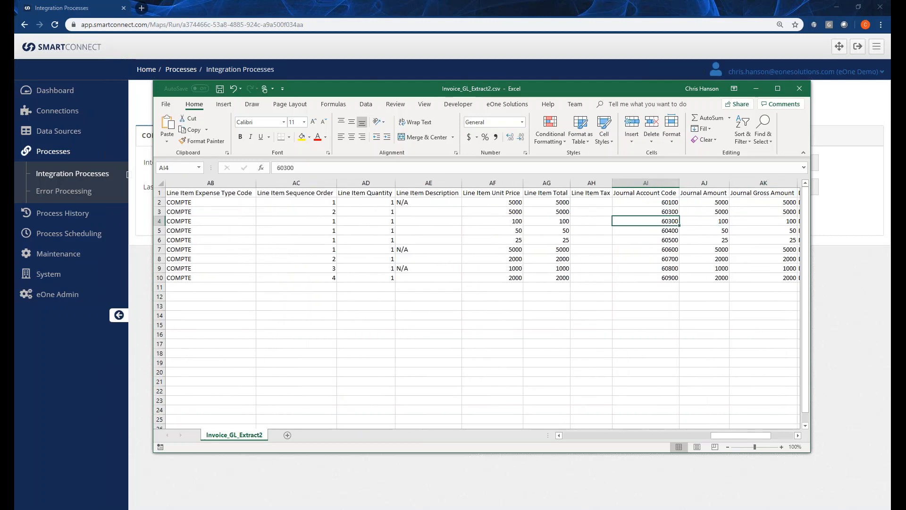
{"action": "key", "text": "Right"}
{"action": "key", "text": "Right"}
{"action": "key", "text": "Right"}
{"action": "key", "text": "Right"}
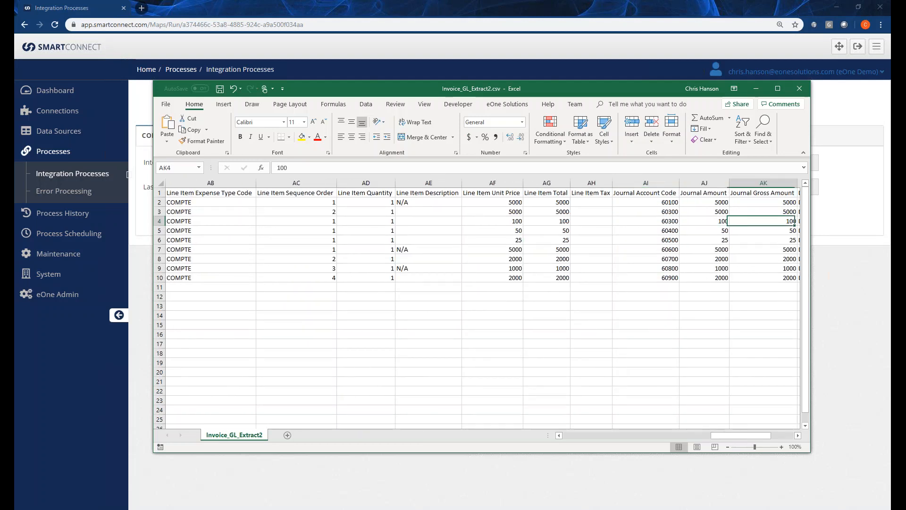
Examine the debit or credit, employee and department columns of the invoice extract, and return to its first columns.
{"action": "type", "text": "0"}
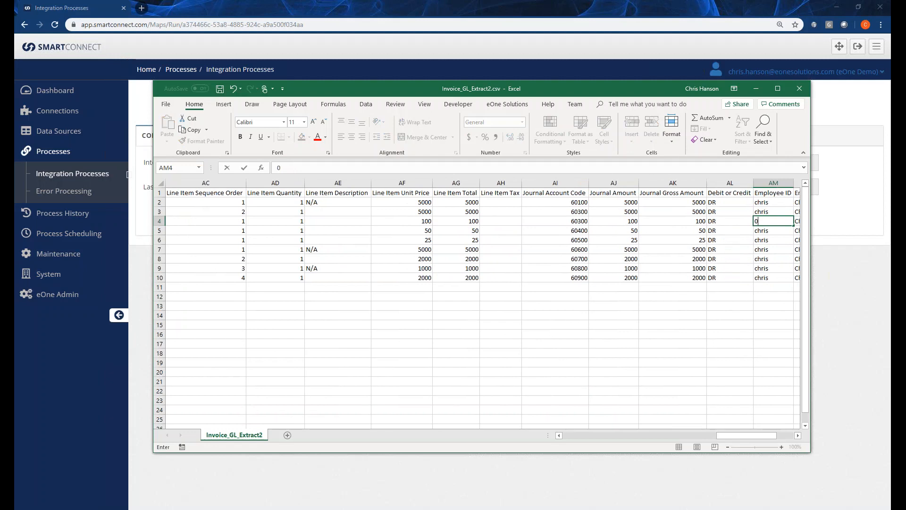
{"action": "key", "text": "Escape"}
{"action": "key", "text": "Right"}
{"action": "key", "text": "Right"}
{"action": "key", "text": "Right"}
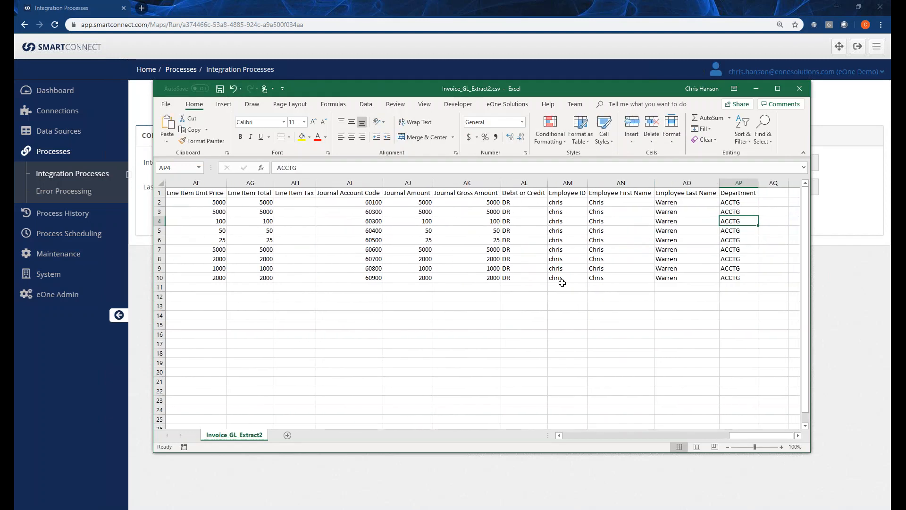
{"action": "left_click_drag", "start_coordinate": [772, 436], "coordinate": [769, 436]}
{"action": "left_click_drag", "start_coordinate": [737, 436], "coordinate": [566, 437]}
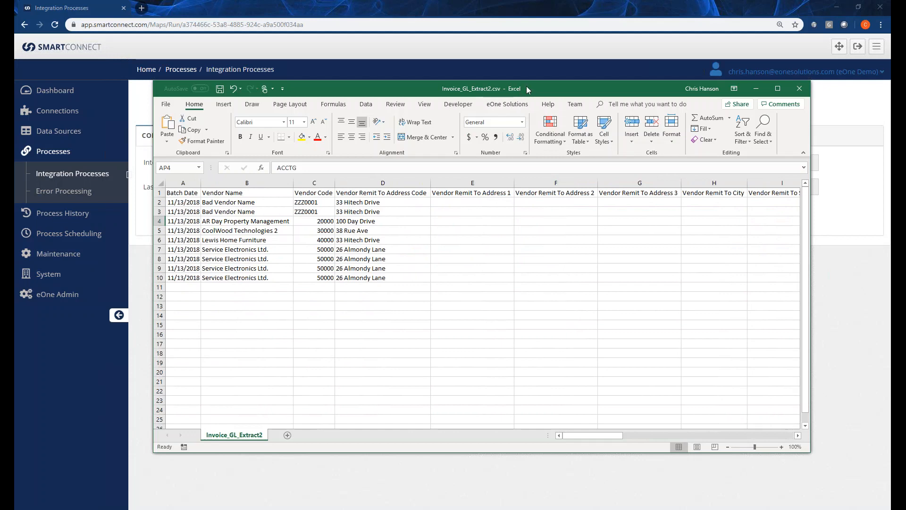
Switch to SmartConnect and run the CONCUR_AP_INVOICES integration, confirming the run.
{"action": "left_click_drag", "start_coordinate": [528, 91], "coordinate": [0, 142]}
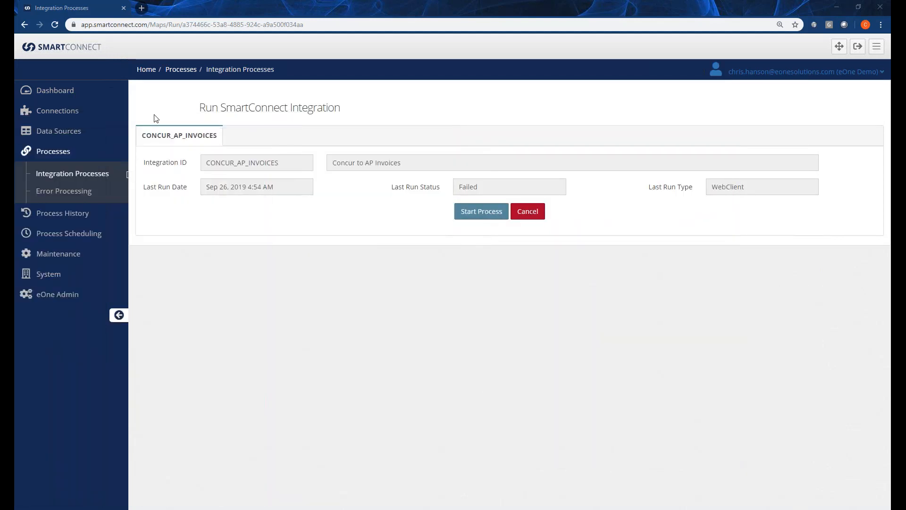
{"action": "left_click", "coordinate": [485, 213]}
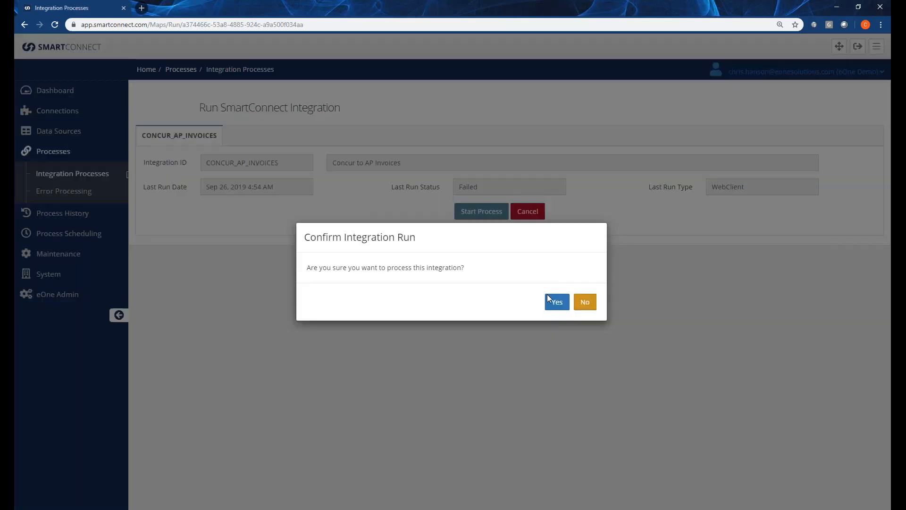
{"action": "left_click", "coordinate": [555, 304]}
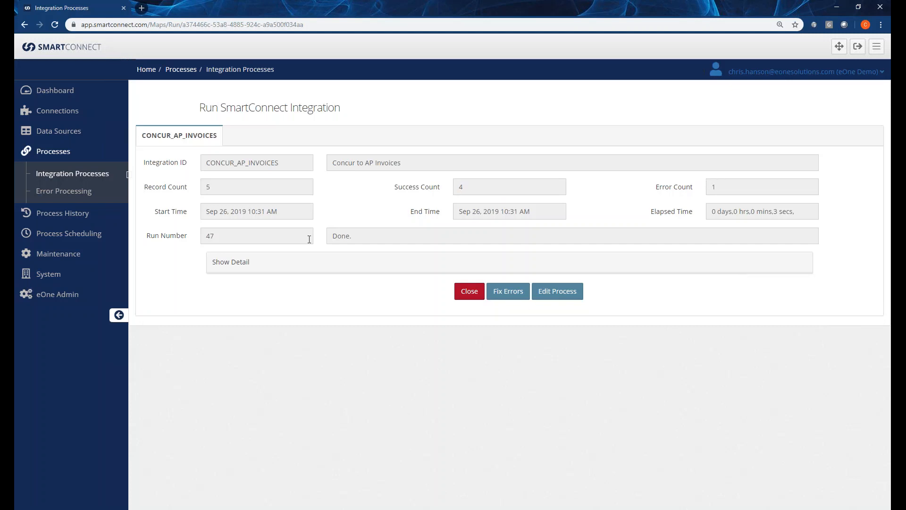
Show the run's detail, read the error message about the vendor, and close the run results.
{"action": "left_click", "coordinate": [239, 266]}
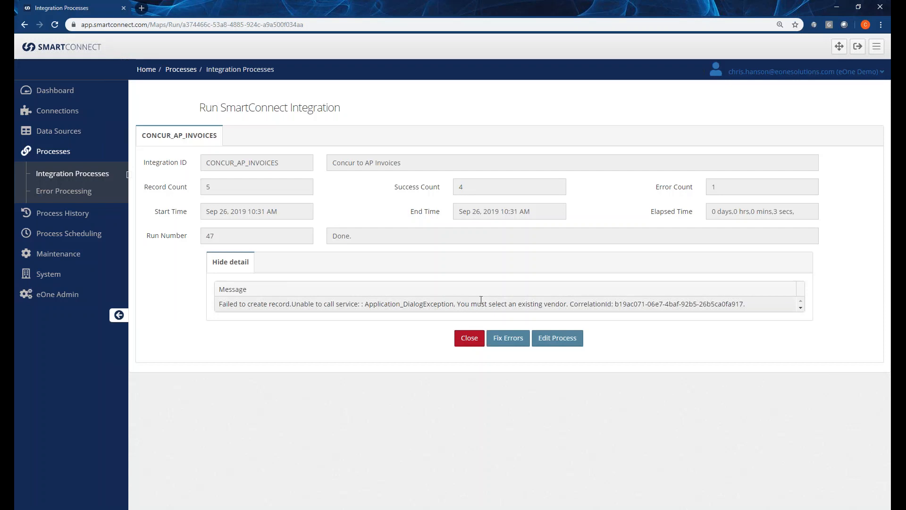
{"action": "left_click_drag", "start_coordinate": [455, 304], "coordinate": [572, 305]}
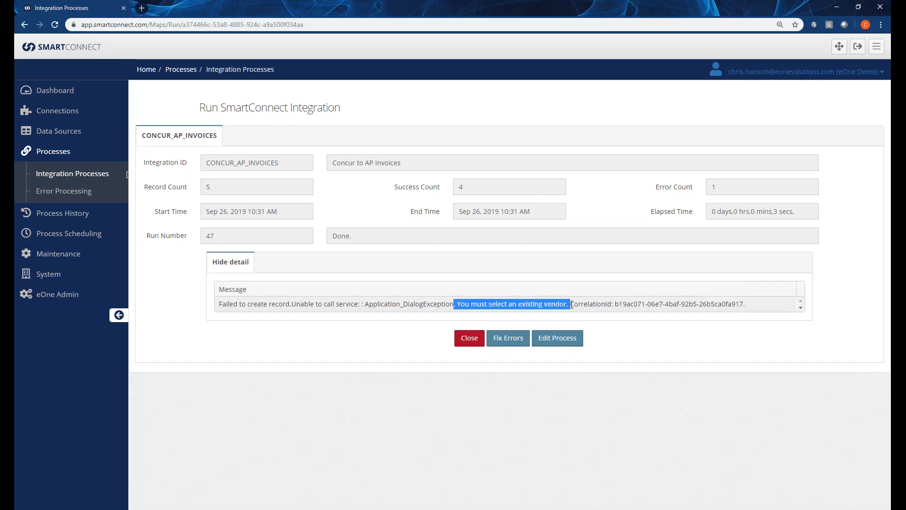
{"action": "left_click", "coordinate": [529, 303]}
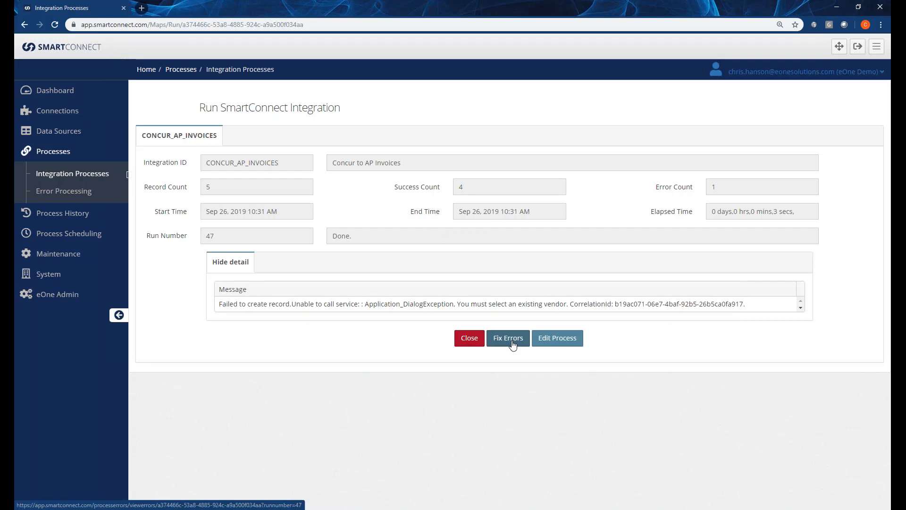
{"action": "left_click", "coordinate": [469, 344]}
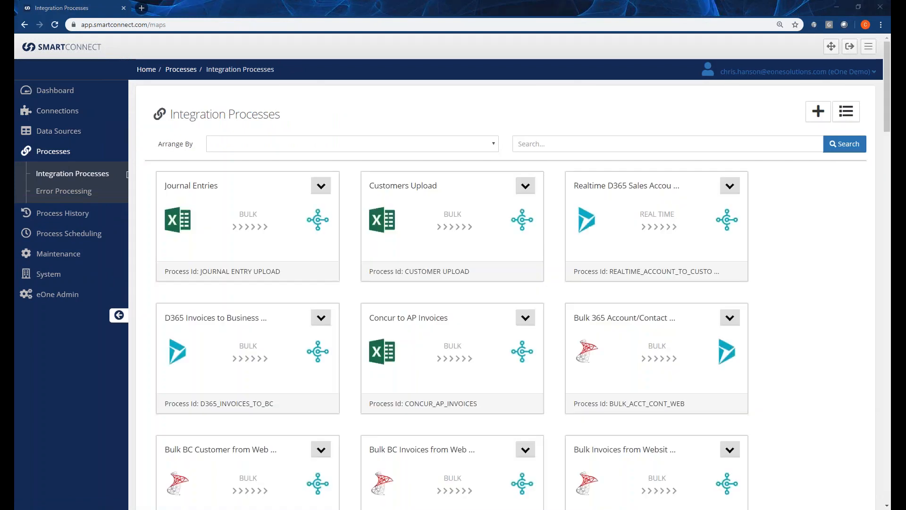
Switch to the Business Central purchase invoices, review the lines of invoice 107293 for Service Electronics Ltd., and exit it without posting.
{"action": "left_click", "coordinate": [29, 86]}
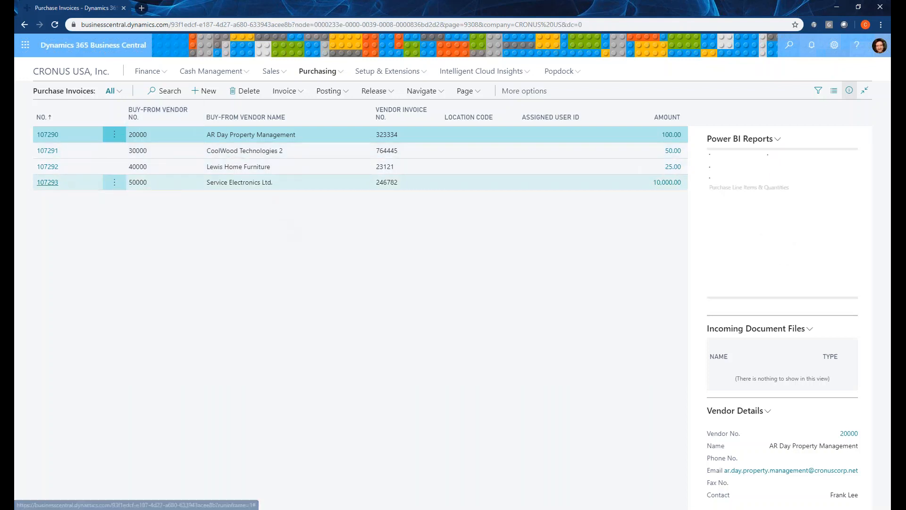
{"action": "left_click", "coordinate": [49, 183]}
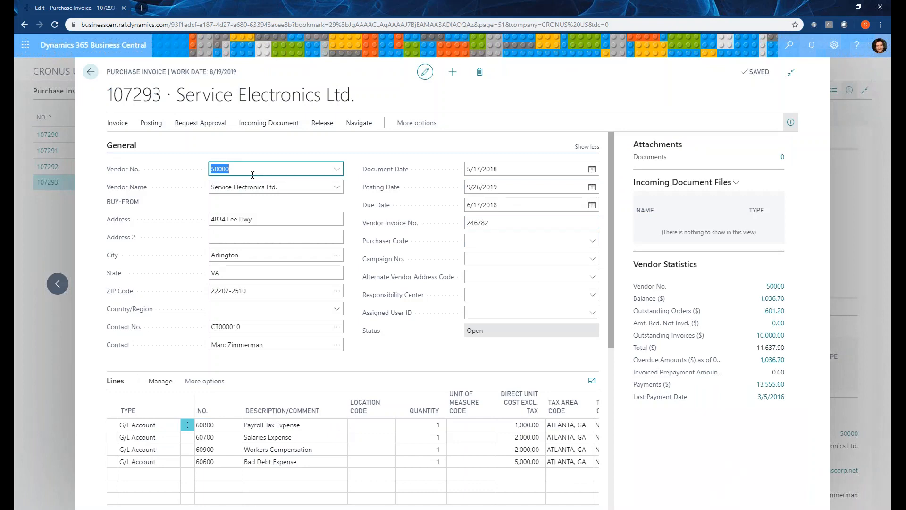
{"action": "scroll", "coordinate": [233, 204], "scroll_direction": "down", "scroll_amount": 2}
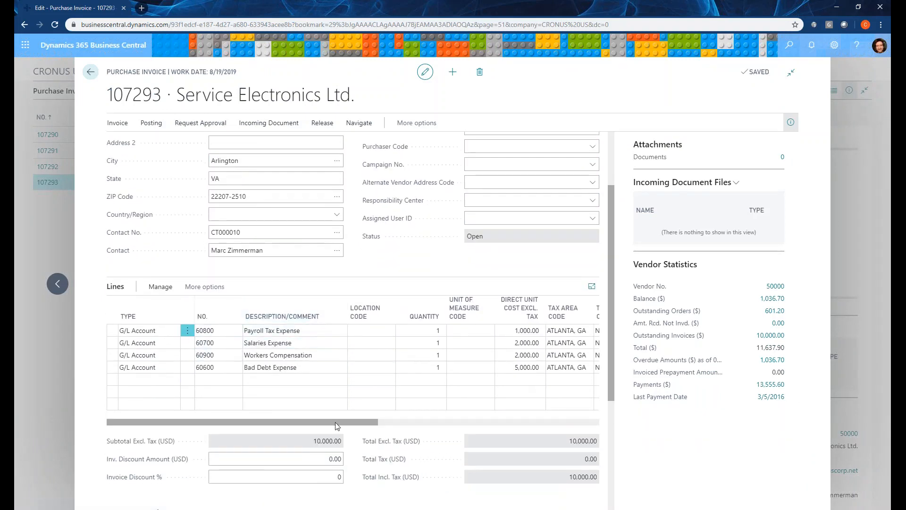
{"action": "left_click_drag", "start_coordinate": [336, 422], "coordinate": [359, 418]}
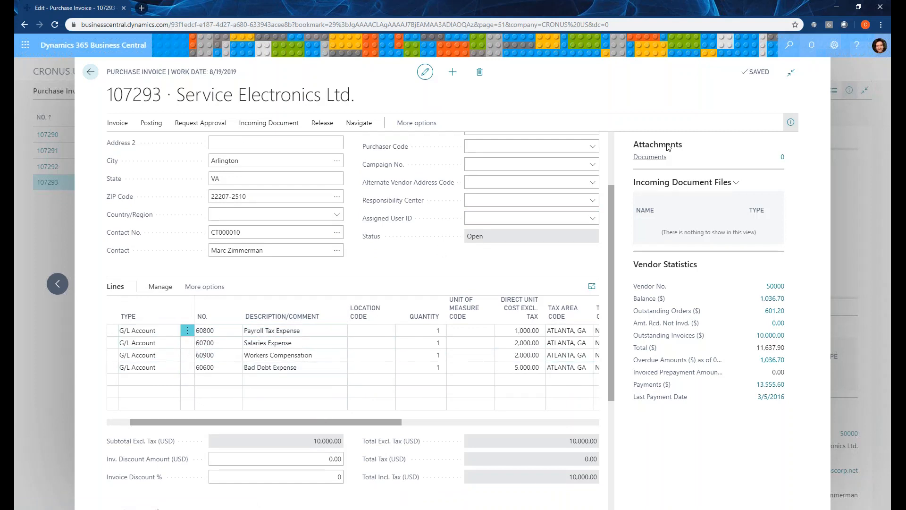
{"action": "left_click", "coordinate": [91, 73]}
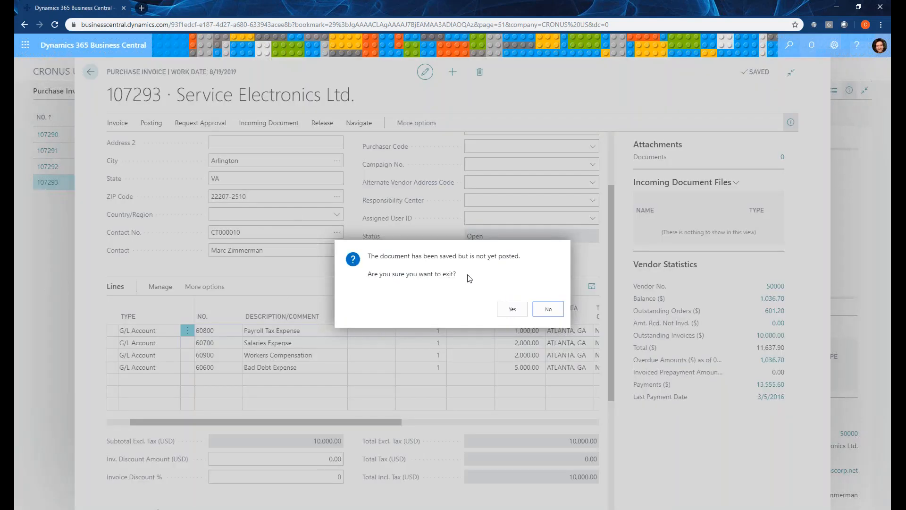
{"action": "left_click", "coordinate": [512, 309]}
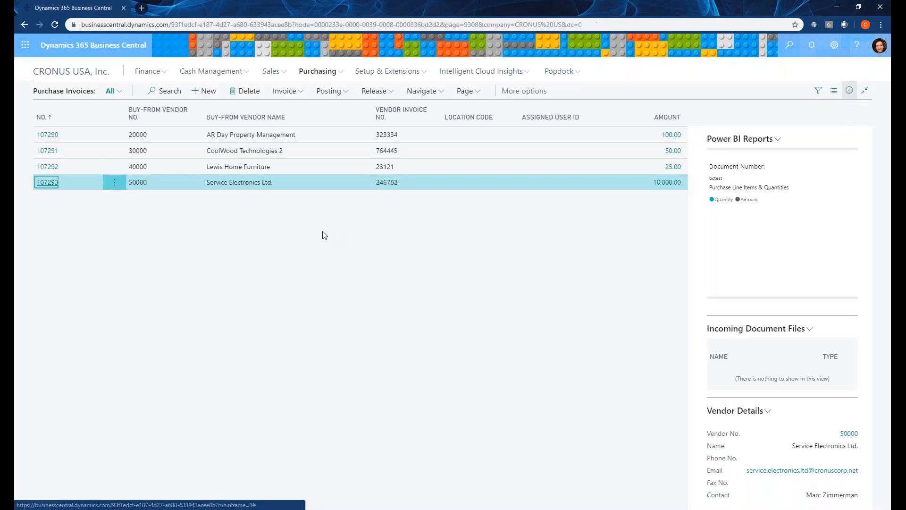
Switch to the Map Failed: CONCUR_AP_INVOICES email in Outlook and examine its recipients, map name and error text.
{"action": "left_click", "coordinate": [7, 45]}
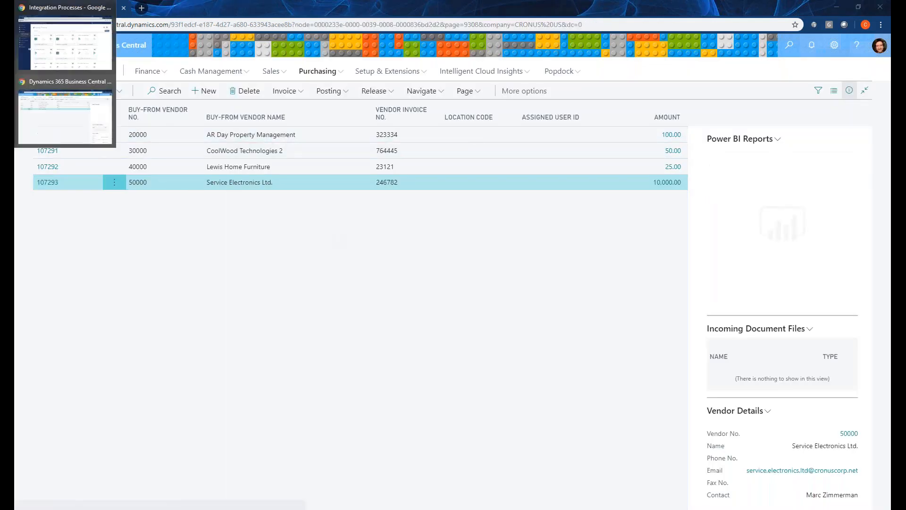
{"action": "left_click", "coordinate": [65, 42]}
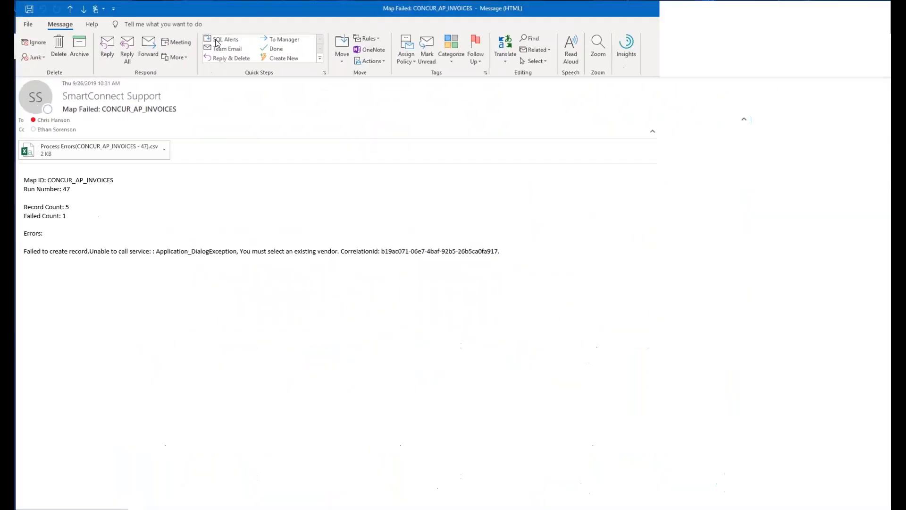
{"action": "mouse_move", "coordinate": [115, 101]}
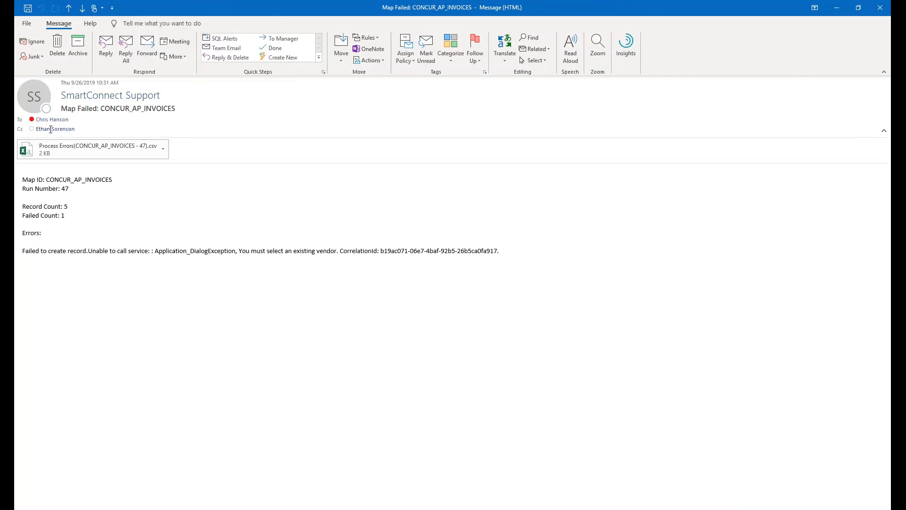
{"action": "mouse_move", "coordinate": [51, 129]}
{"action": "left_click_drag", "start_coordinate": [178, 109], "coordinate": [102, 113]}
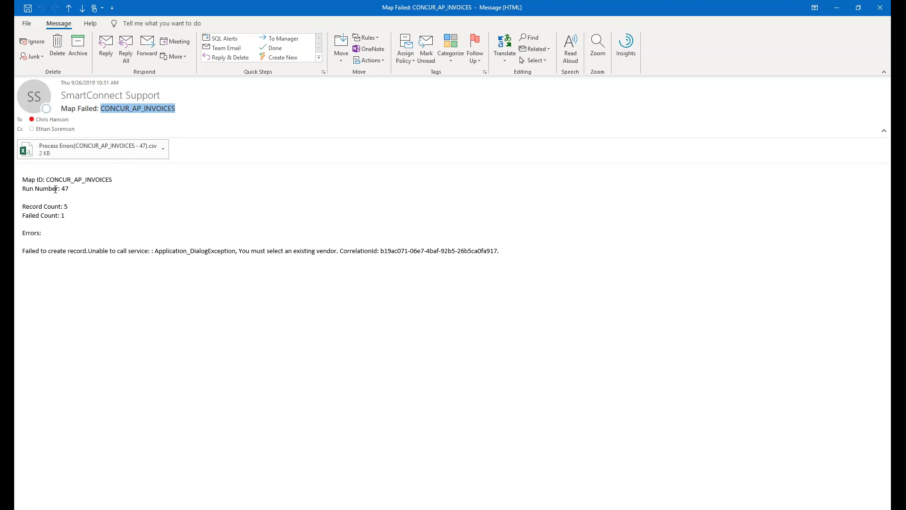
Open the attached Process Errors CSV in Excel, autofit all its columns, and examine the failed vendor rows.
{"action": "double_click", "coordinate": [79, 151]}
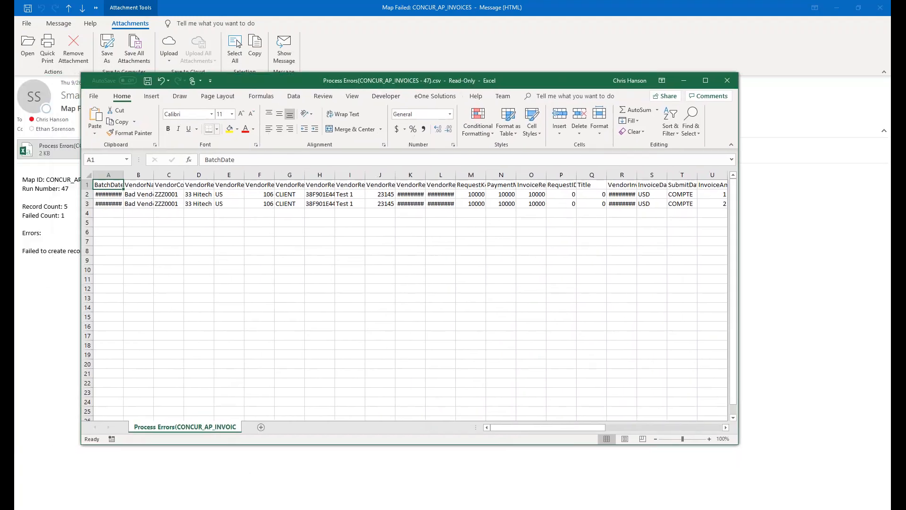
{"action": "left_click", "coordinate": [86, 175]}
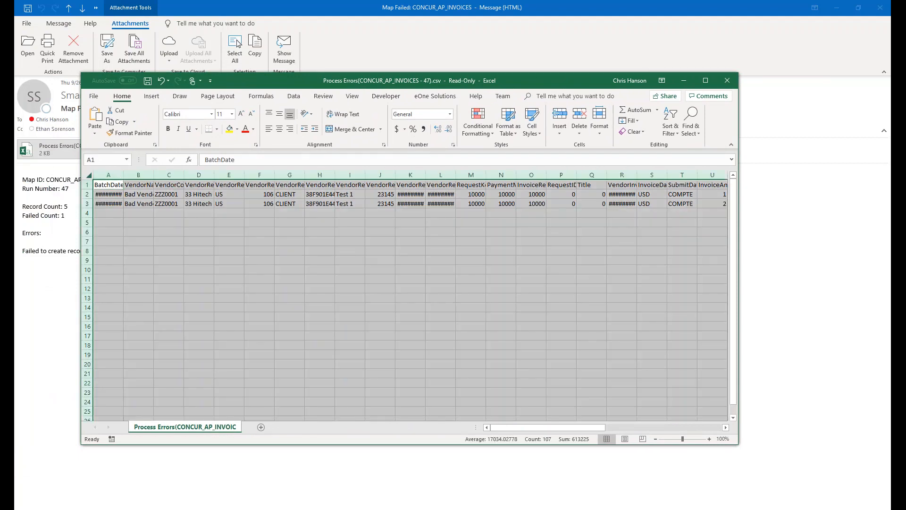
{"action": "double_click", "coordinate": [124, 175]}
{"action": "left_click", "coordinate": [192, 204]}
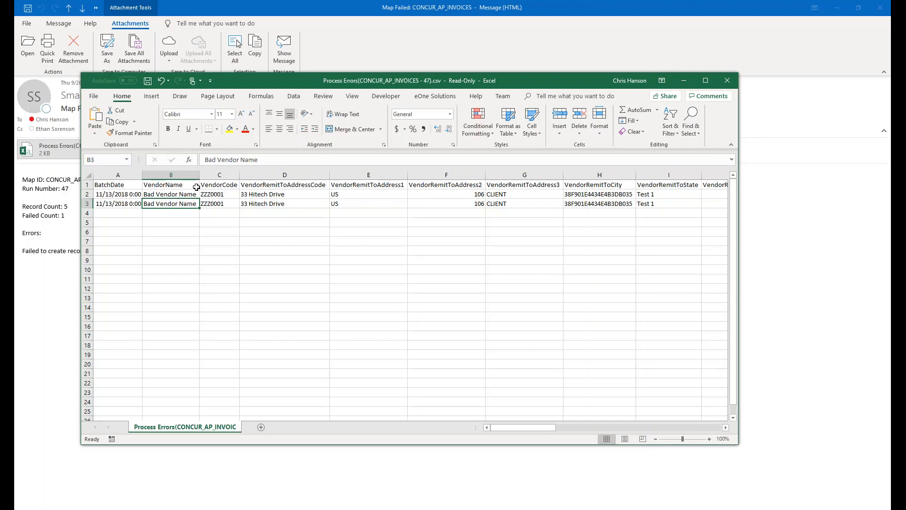
{"action": "left_click_drag", "start_coordinate": [249, 84], "coordinate": [15, 116]}
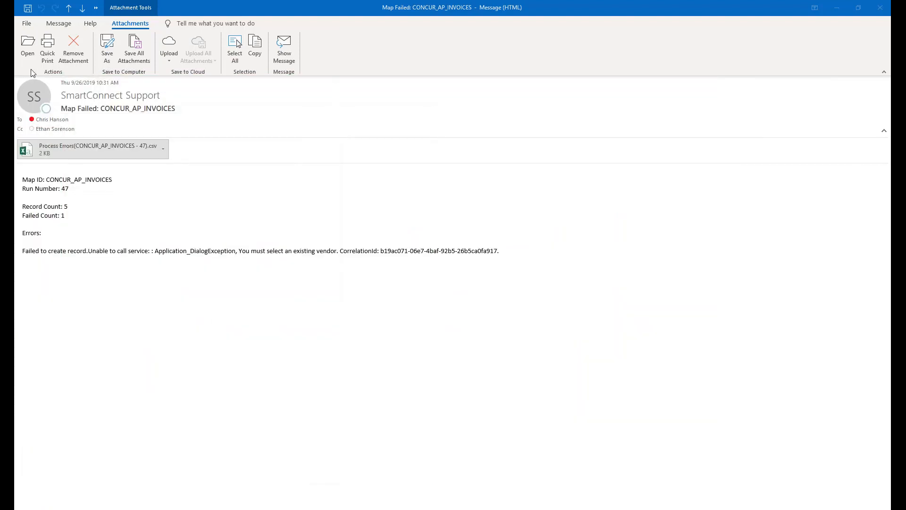
In SmartConnect's Error Processing, open the errors of CONCUR_AP_INVOICES run 47 and view the first row's error details.
{"action": "mouse_move", "coordinate": [9, 74]}
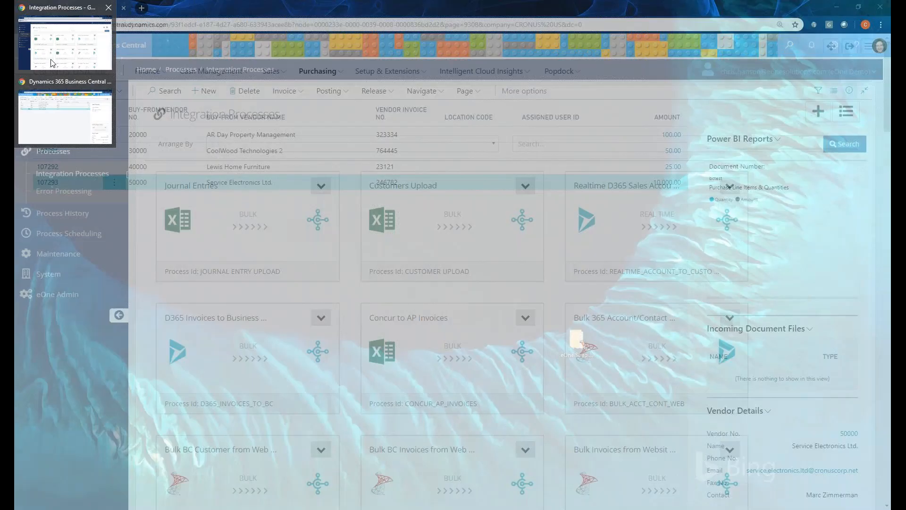
{"action": "left_click", "coordinate": [52, 63]}
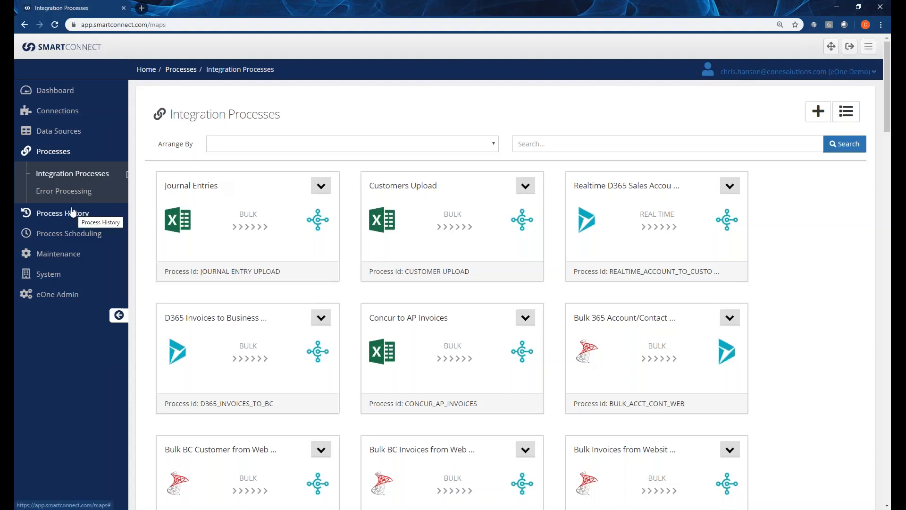
{"action": "left_click", "coordinate": [66, 201]}
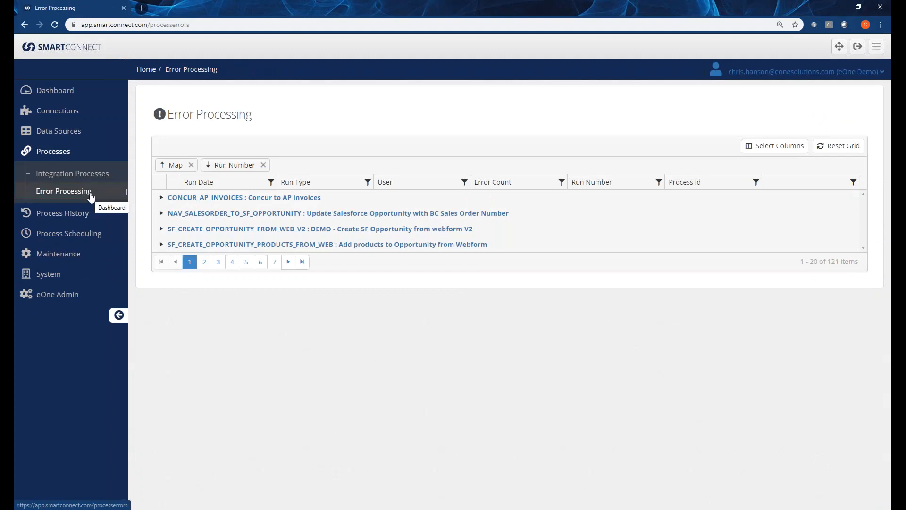
{"action": "left_click", "coordinate": [161, 197]}
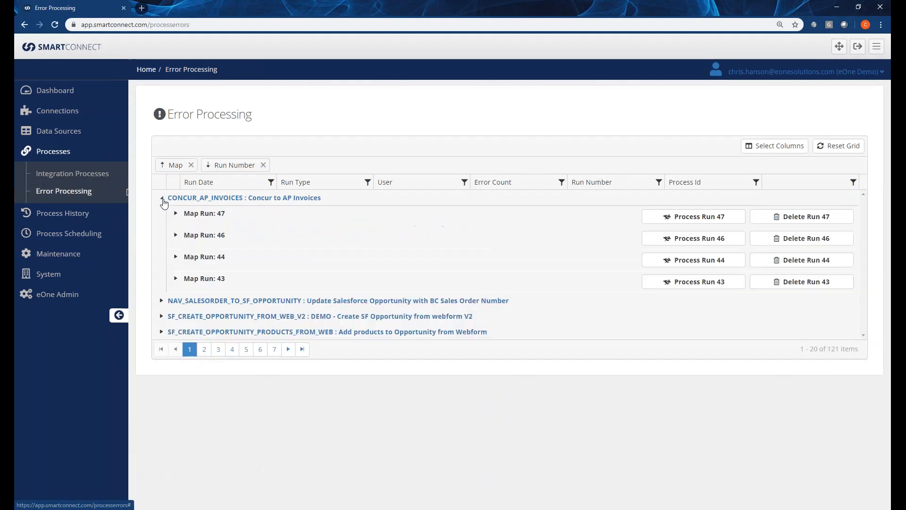
{"action": "left_click_drag", "start_coordinate": [225, 214], "coordinate": [216, 213]}
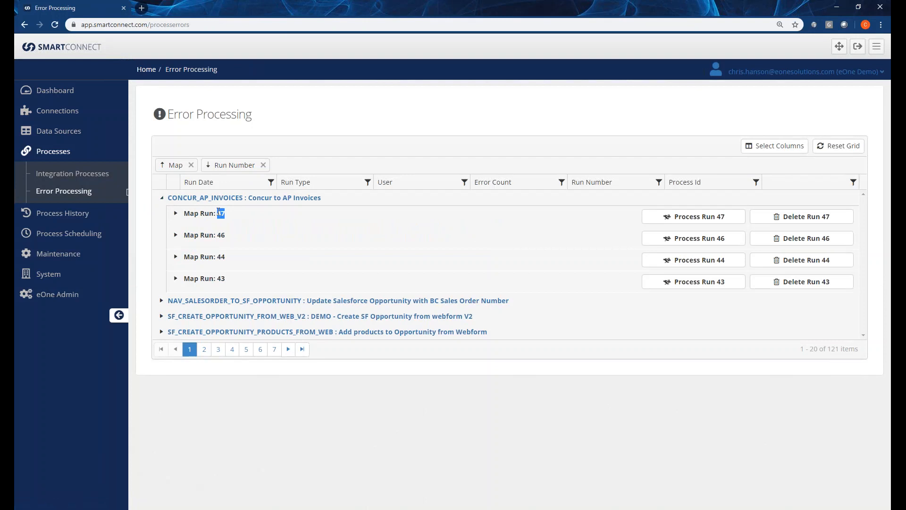
{"action": "left_click", "coordinate": [176, 215]}
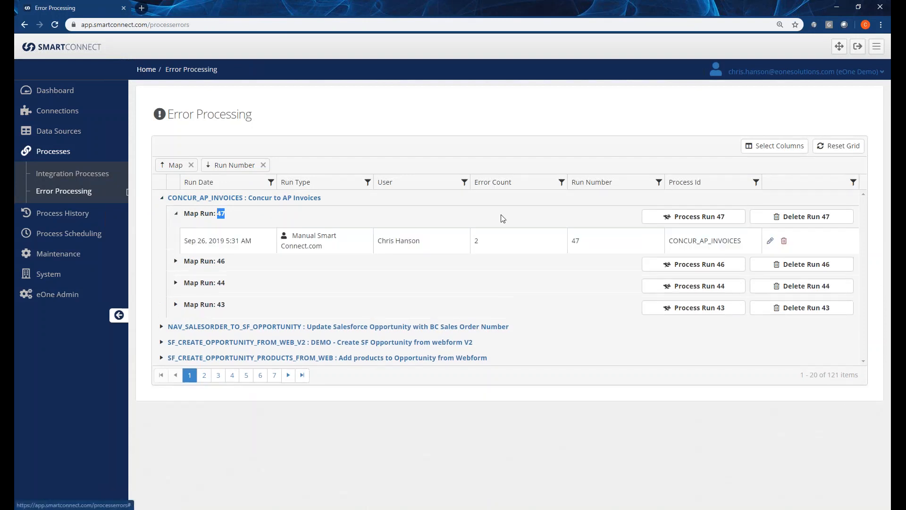
{"action": "left_click", "coordinate": [770, 241]}
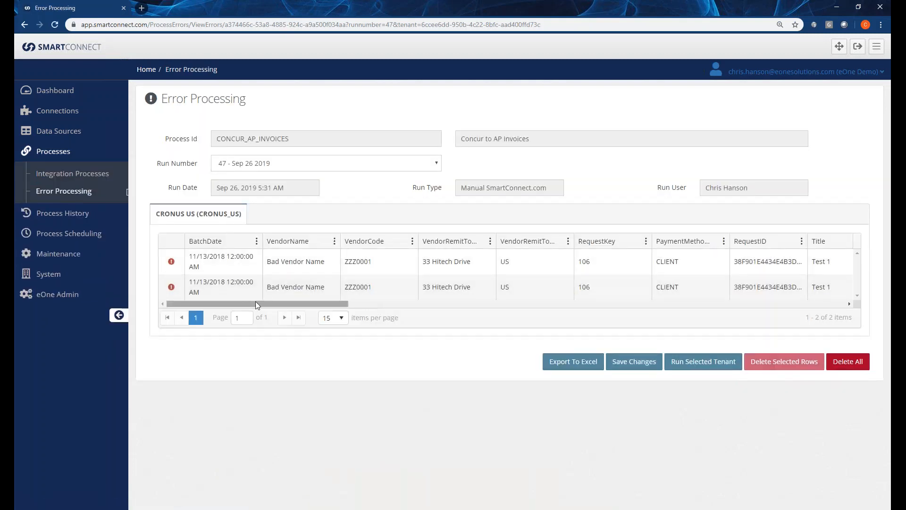
{"action": "left_click", "coordinate": [172, 263]}
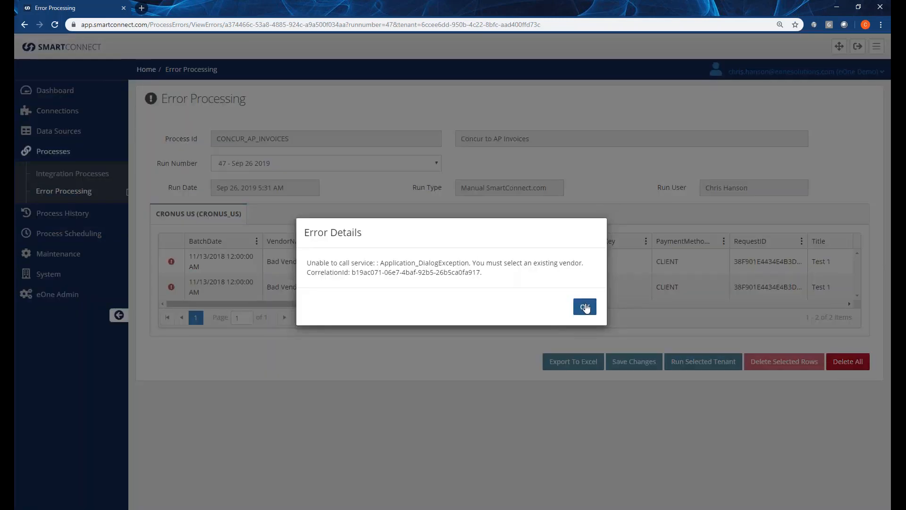
{"action": "left_click", "coordinate": [586, 307]}
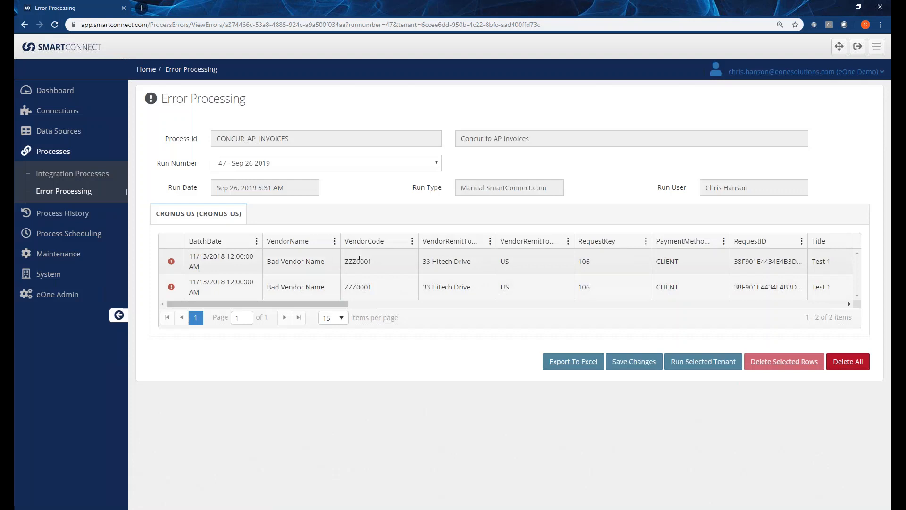
Leave the error details and set VendorName to AR Day Property Management in both failed rows.
{"action": "left_click", "coordinate": [287, 261]}
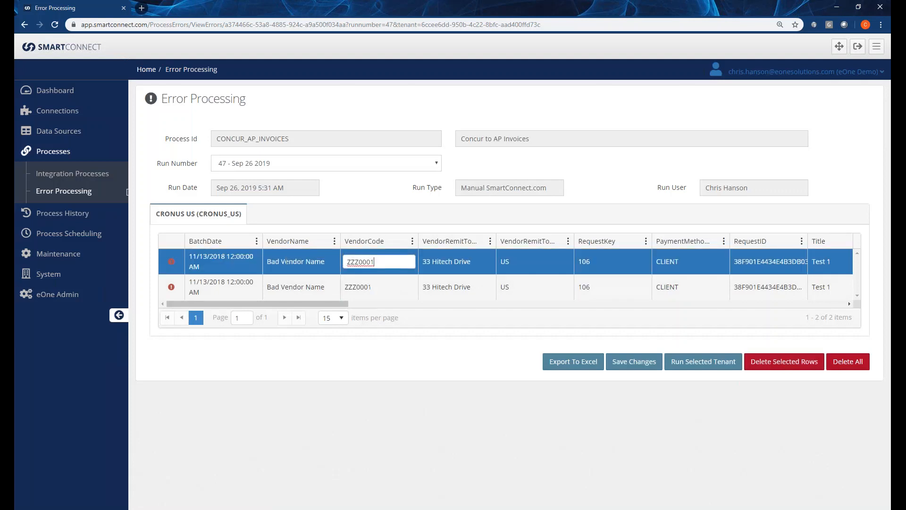
{"action": "left_click", "coordinate": [287, 261]}
{"action": "left_click", "coordinate": [296, 286]}
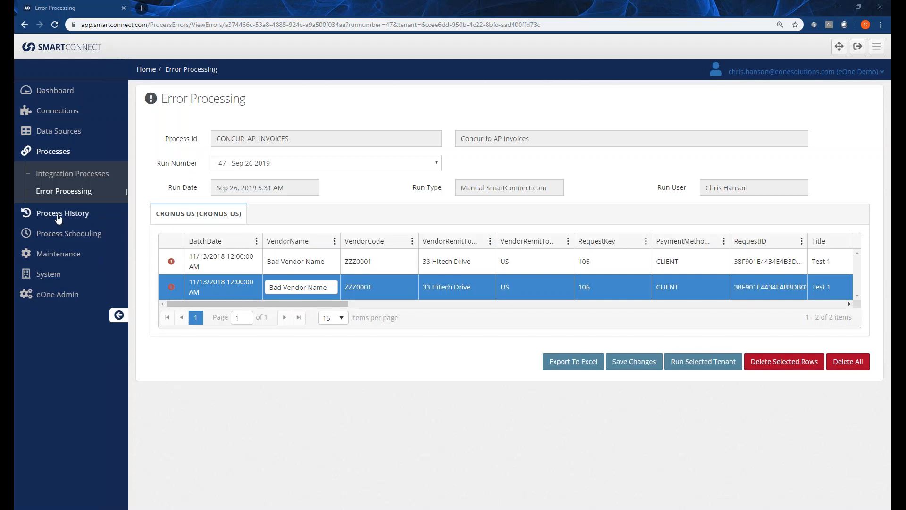
{"action": "left_click", "coordinate": [333, 262]}
{"action": "left_click_drag", "start_coordinate": [332, 263], "coordinate": [261, 267]}
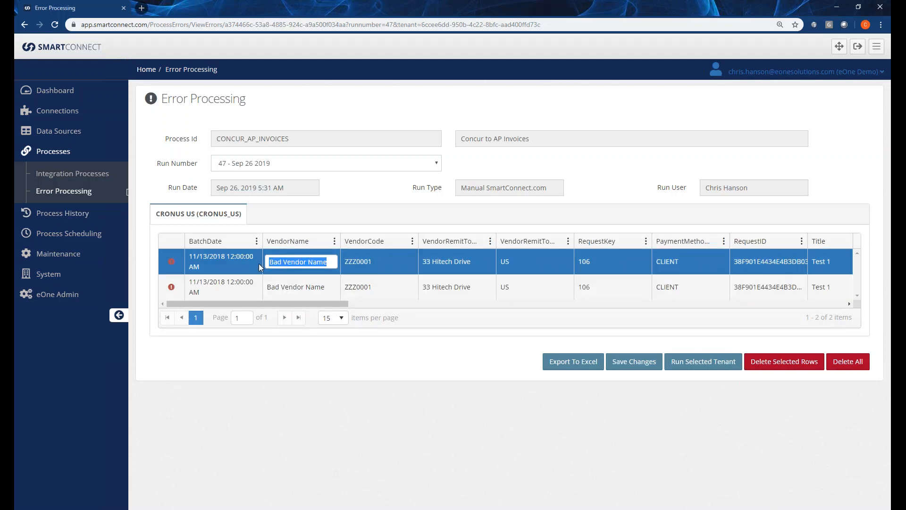
{"action": "type", "text": "AR Day Property Management"}
{"action": "left_click", "coordinate": [323, 288]}
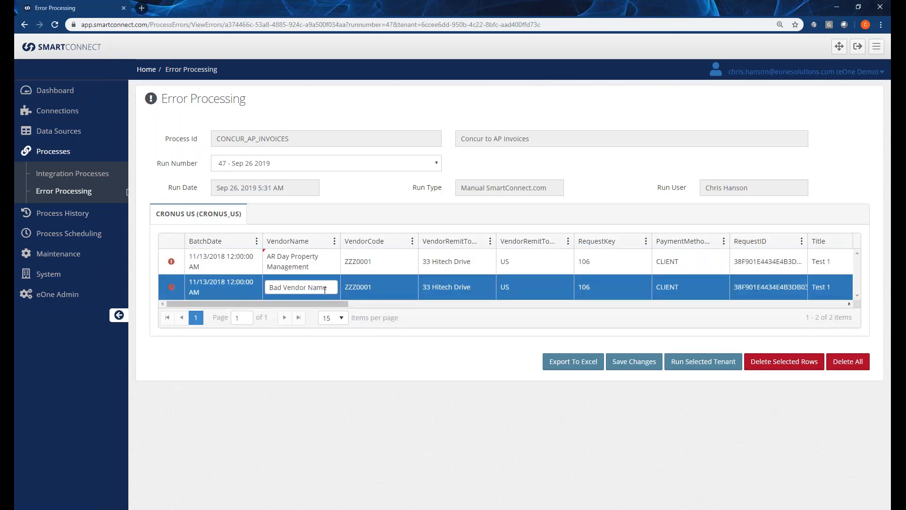
{"action": "left_click_drag", "start_coordinate": [325, 288], "coordinate": [265, 288]}
{"action": "type", "text": "AR Day Property Management"}
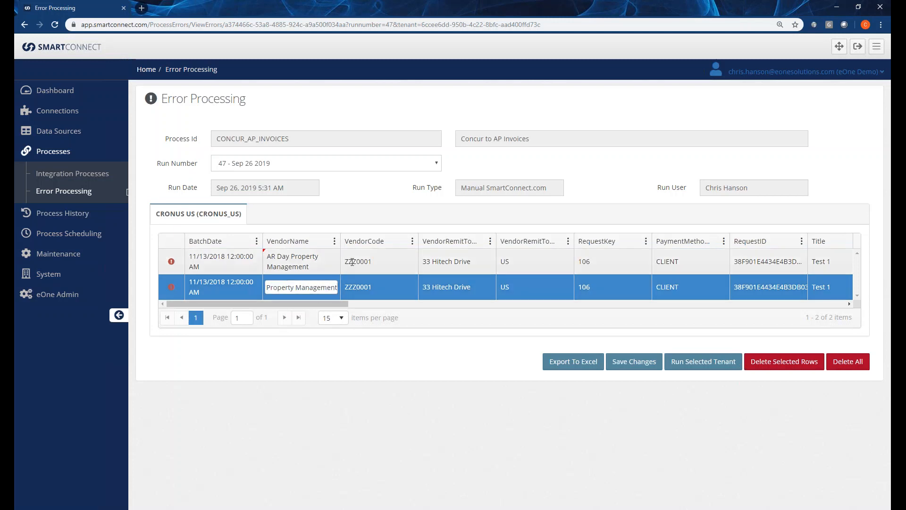
Set VendorCode to 20000 in both failed rows.
{"action": "key", "text": "Tab"}
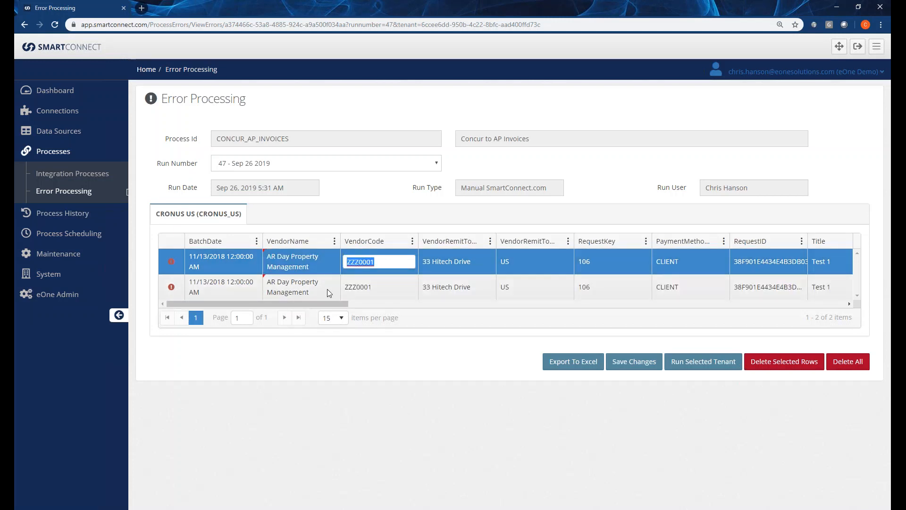
{"action": "type", "text": "20000"}
{"action": "left_click", "coordinate": [347, 287]}
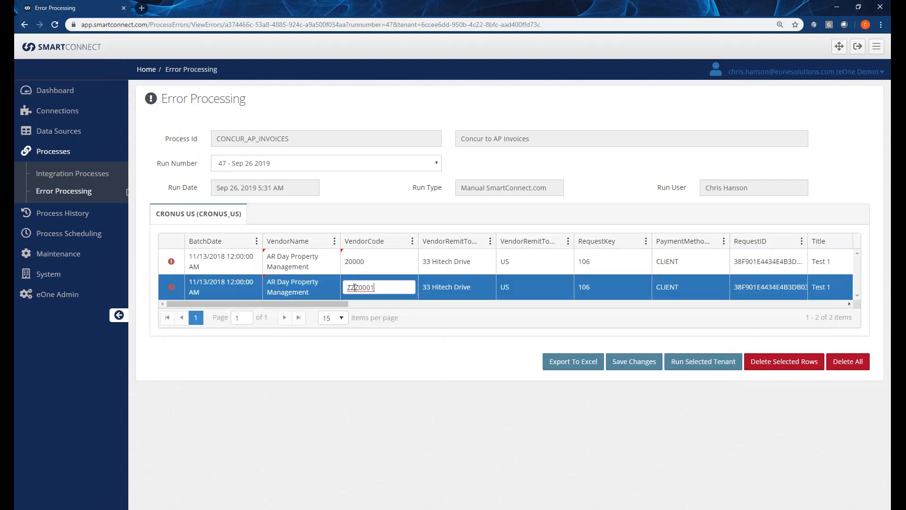
{"action": "type", "text": "20000"}
{"action": "key", "text": "Tab"}
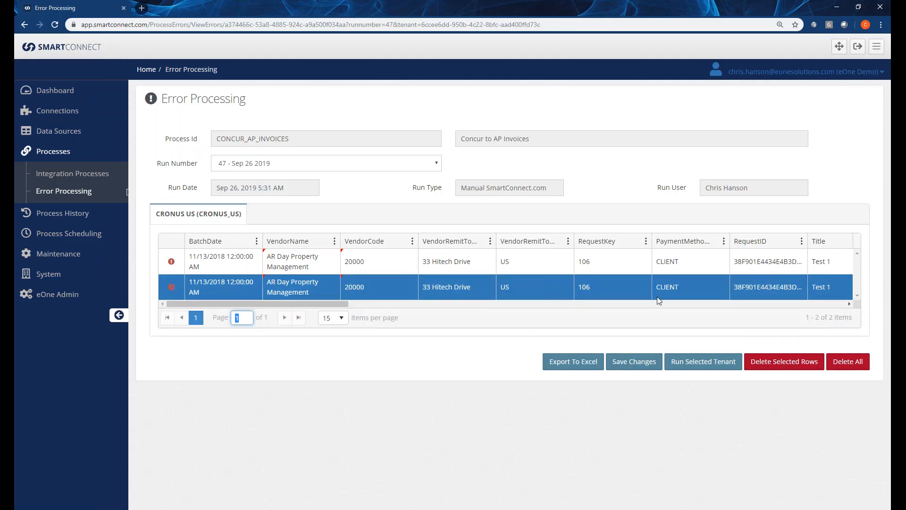
Re-run the corrected errors for CRONUS US, then check the purchase invoice list in Business Central and return to SmartConnect.
{"action": "left_click", "coordinate": [702, 362]}
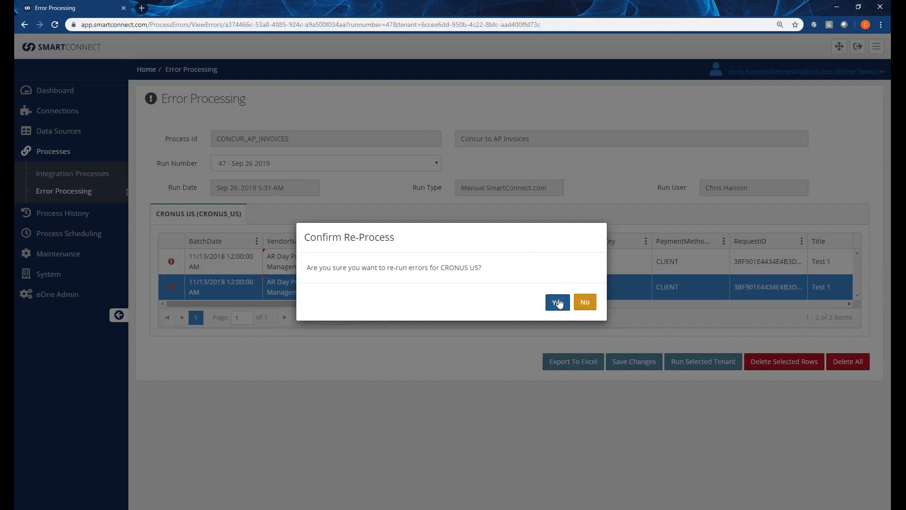
{"action": "left_click", "coordinate": [558, 303]}
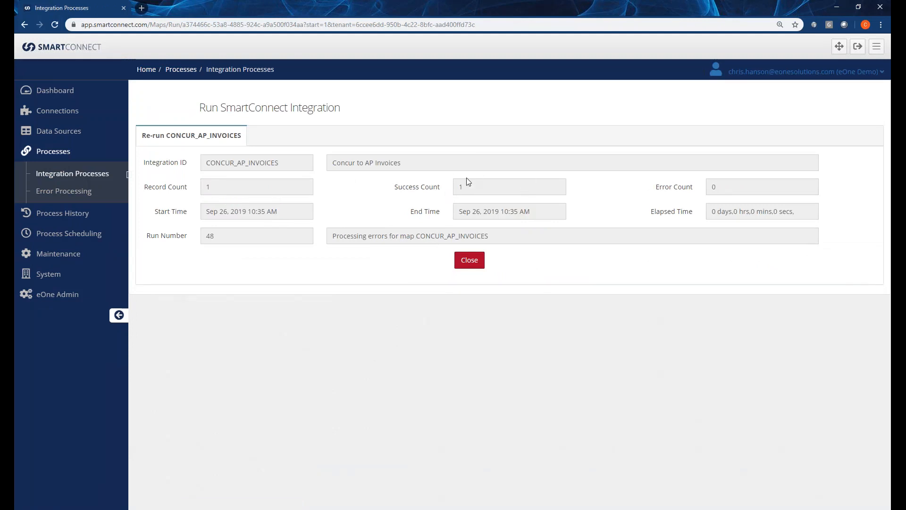
{"action": "mouse_move", "coordinate": [77, 61]}
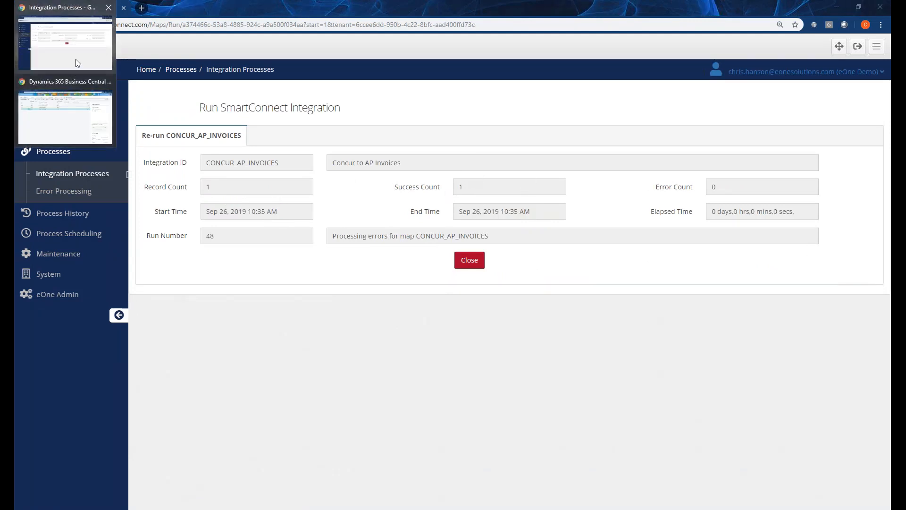
{"action": "left_click", "coordinate": [79, 117]}
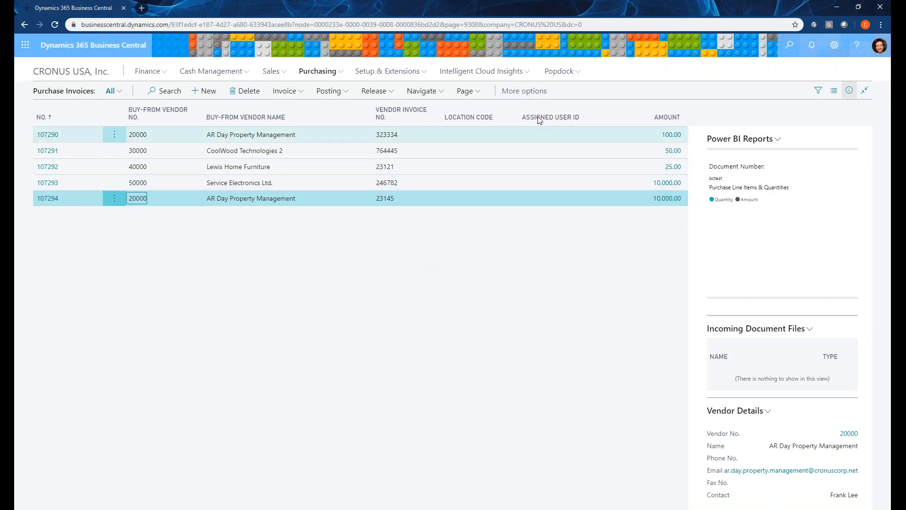
{"action": "left_click", "coordinate": [837, 7]}
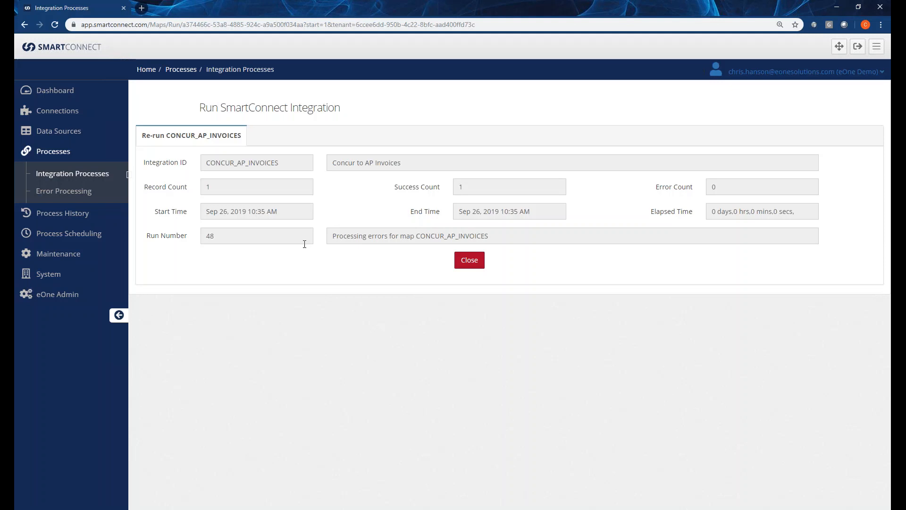
Open the Concur to AP Invoices integration process for modification and review its source and target settings.
{"action": "left_click", "coordinate": [73, 175]}
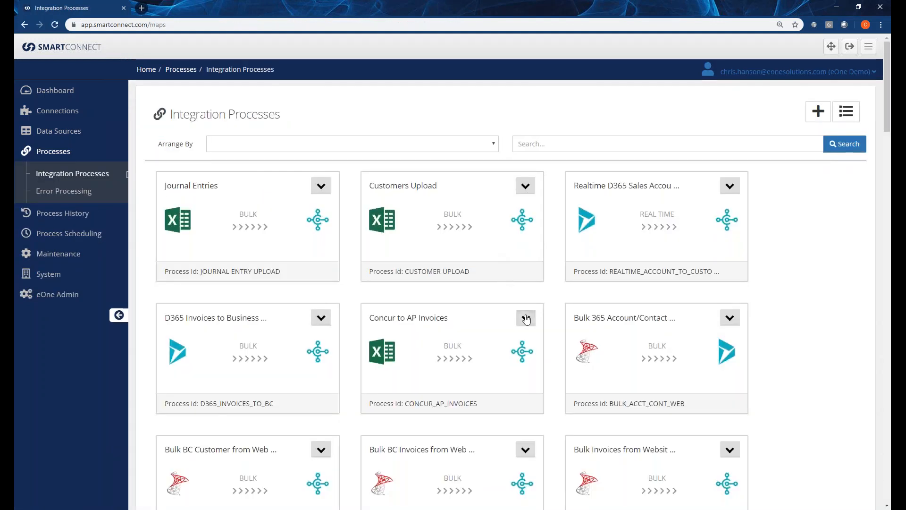
{"action": "left_click", "coordinate": [524, 317]}
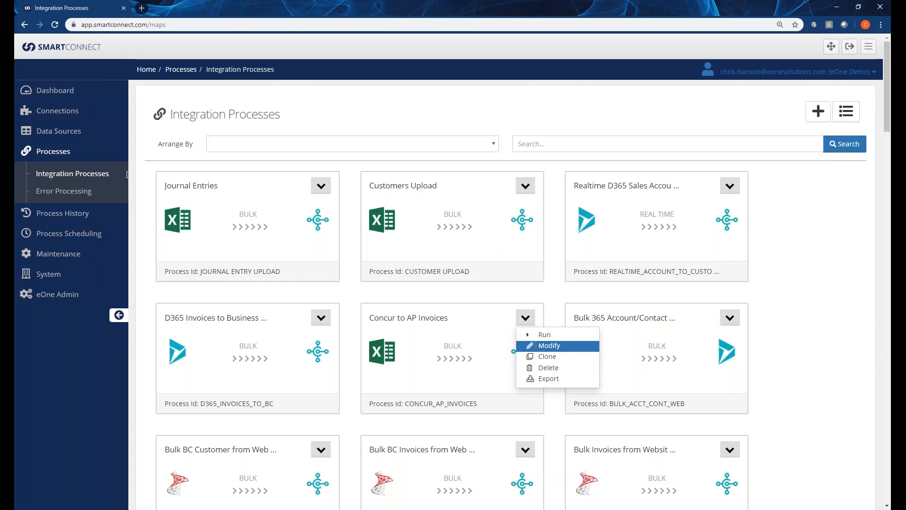
{"action": "left_click", "coordinate": [543, 346]}
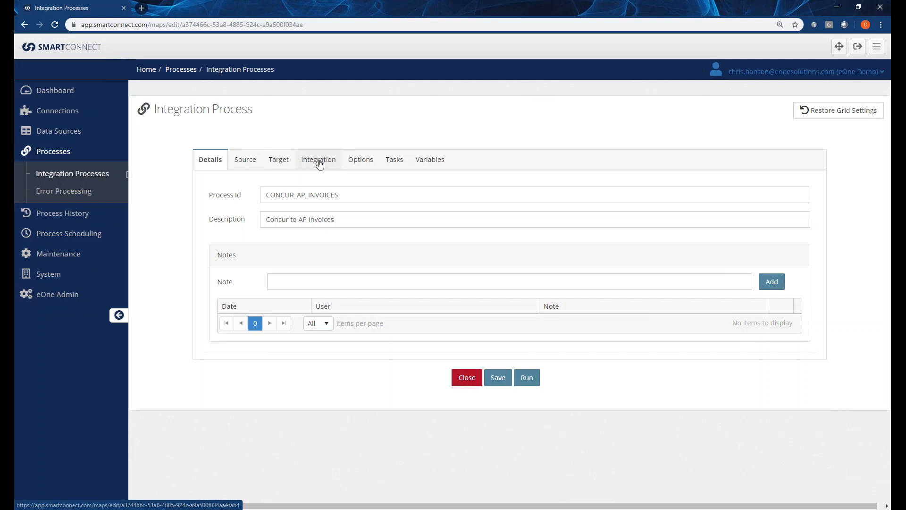
{"action": "left_click", "coordinate": [247, 158]}
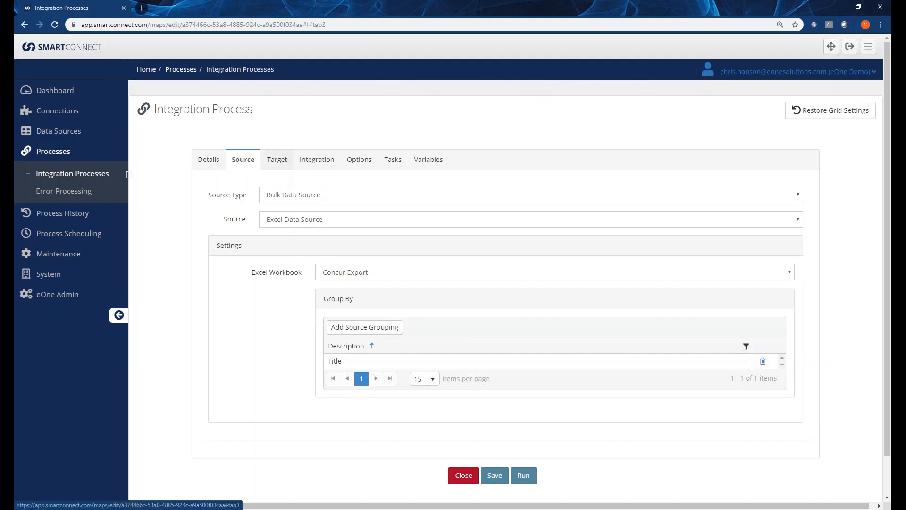
{"action": "left_click", "coordinate": [283, 163]}
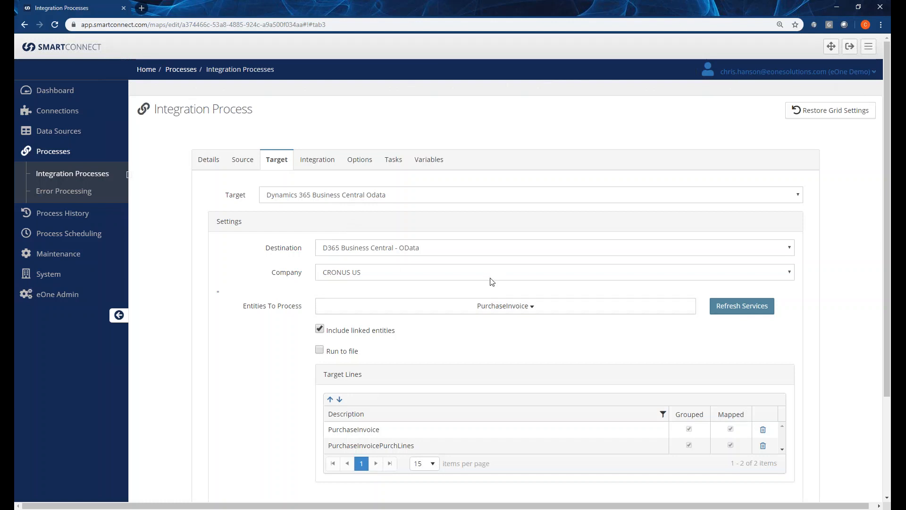
{"action": "scroll", "coordinate": [490, 281], "scroll_direction": "down", "scroll_amount": 1}
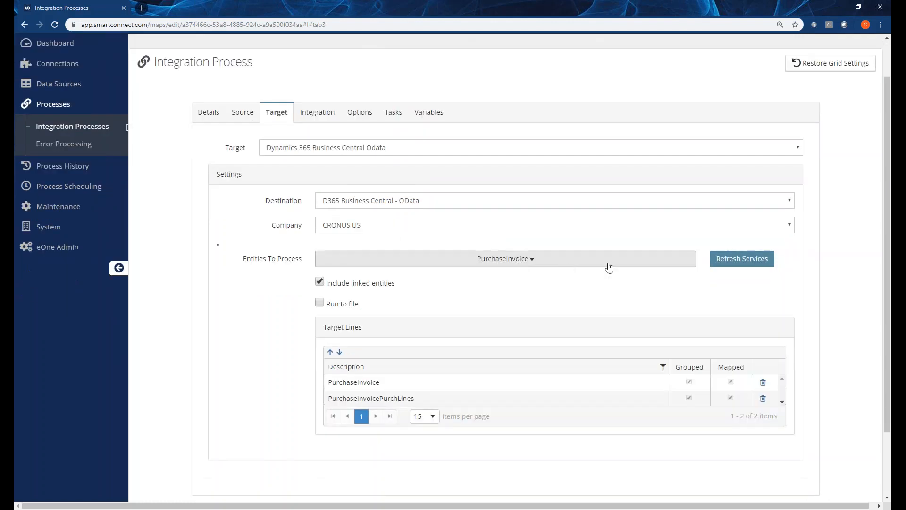
Refresh the target services and browse the entities available to process, trying a search for 2, without changing the selection.
{"action": "left_click", "coordinate": [741, 258]}
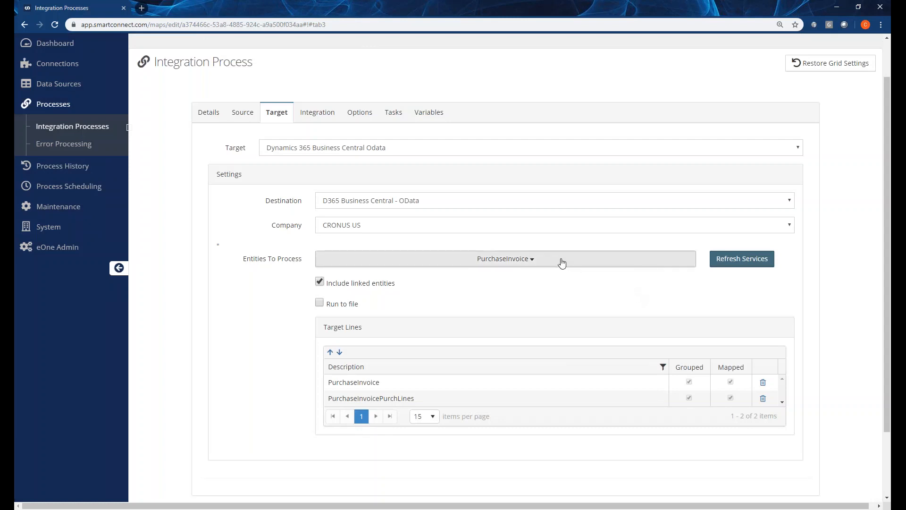
{"action": "left_click", "coordinate": [561, 261]}
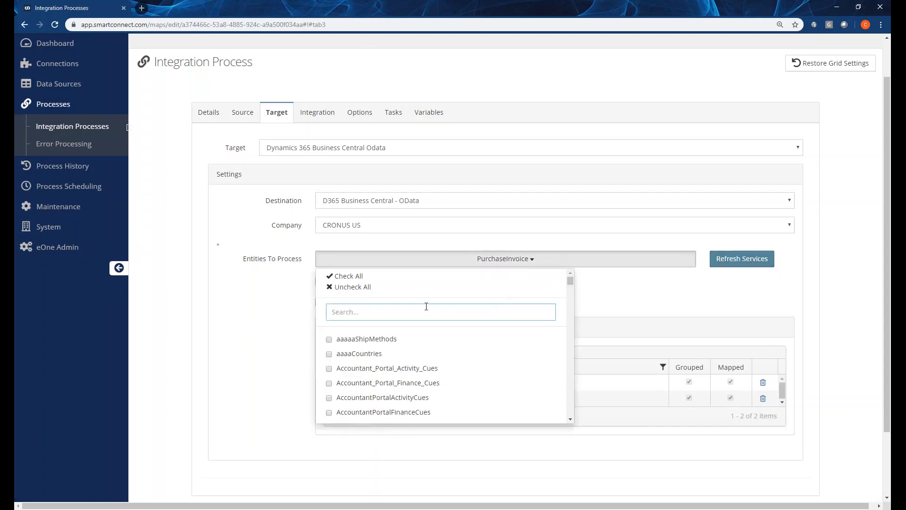
{"action": "type", "text": "2"}
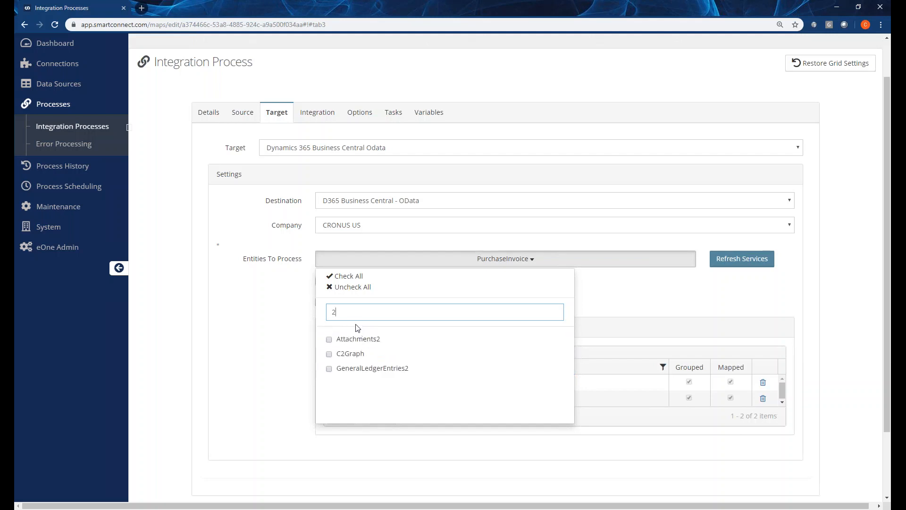
{"action": "double_click", "coordinate": [330, 311]}
{"action": "key", "text": "BackSpace"}
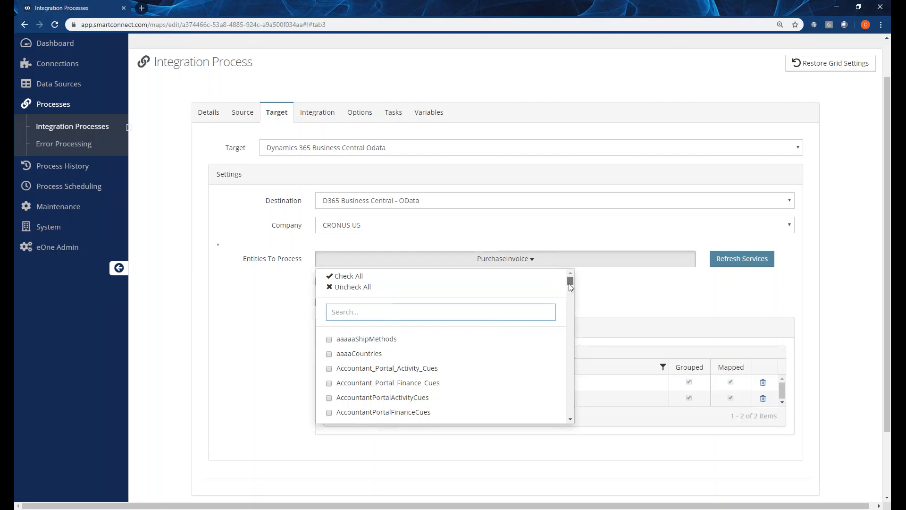
{"action": "left_click_drag", "start_coordinate": [570, 283], "coordinate": [569, 317]}
{"action": "scroll", "coordinate": [400, 382], "scroll_direction": "down", "scroll_amount": 3}
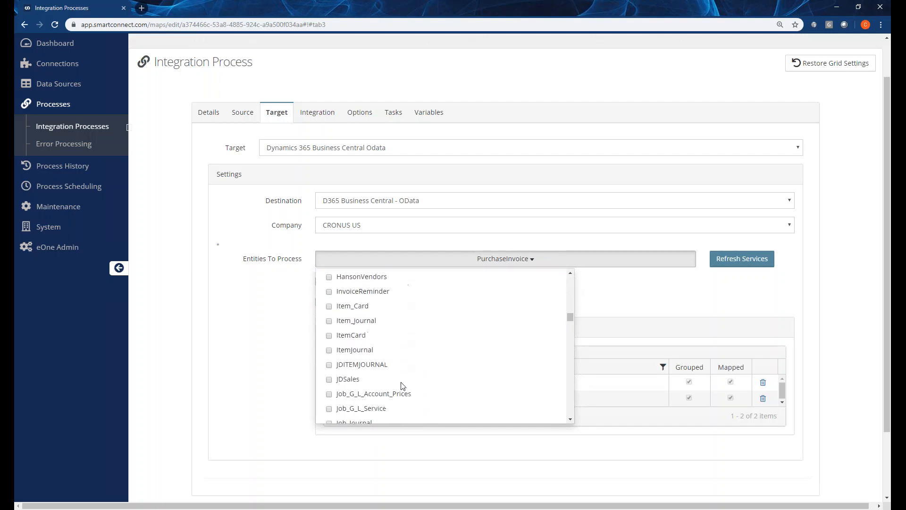
{"action": "scroll", "coordinate": [395, 379], "scroll_direction": "down", "scroll_amount": 5}
{"action": "left_click", "coordinate": [279, 350]}
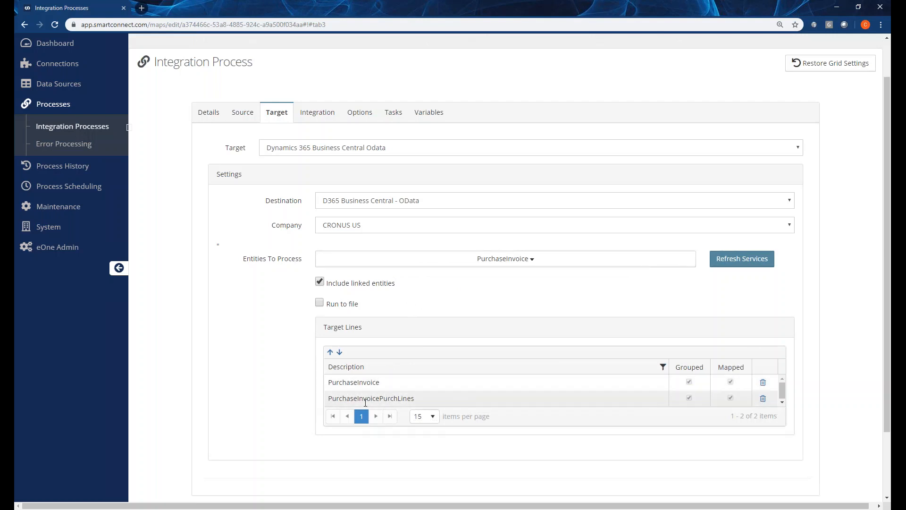
View the target integration mapping of the PurchaseInvoice line, showing all items on one page.
{"action": "left_click", "coordinate": [312, 116]}
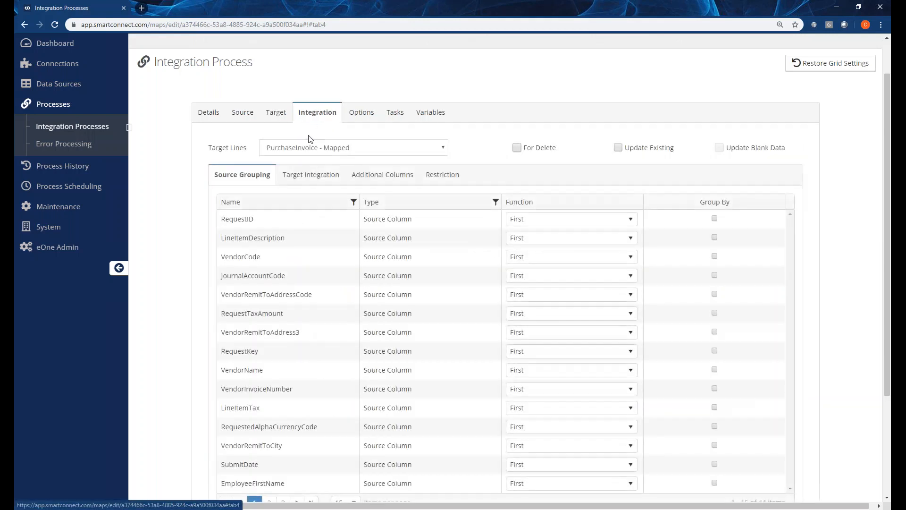
{"action": "left_click", "coordinate": [305, 150]}
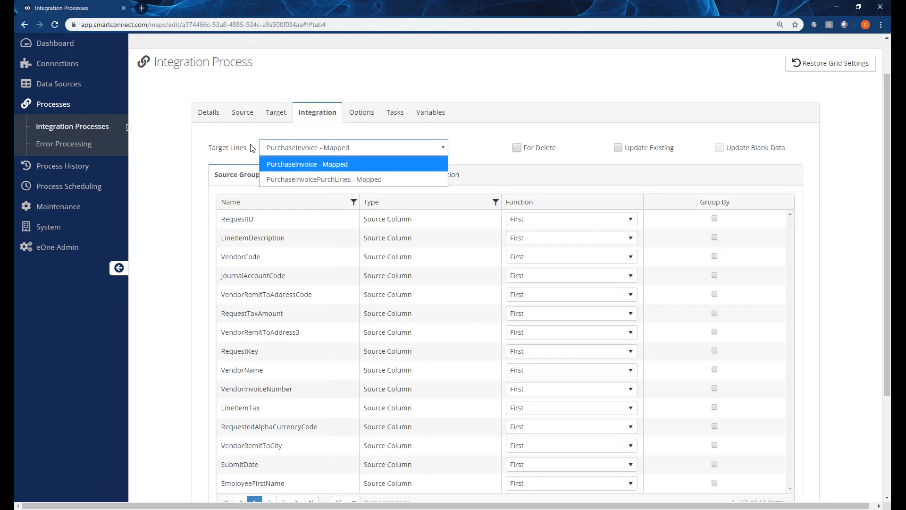
{"action": "left_click", "coordinate": [252, 148]}
{"action": "left_click", "coordinate": [308, 175]}
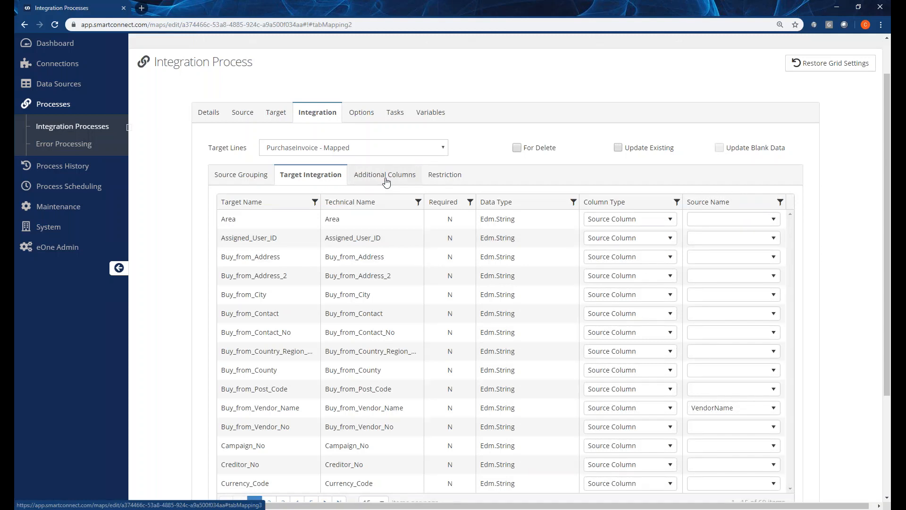
{"action": "scroll", "coordinate": [350, 373], "scroll_direction": "down", "scroll_amount": 2}
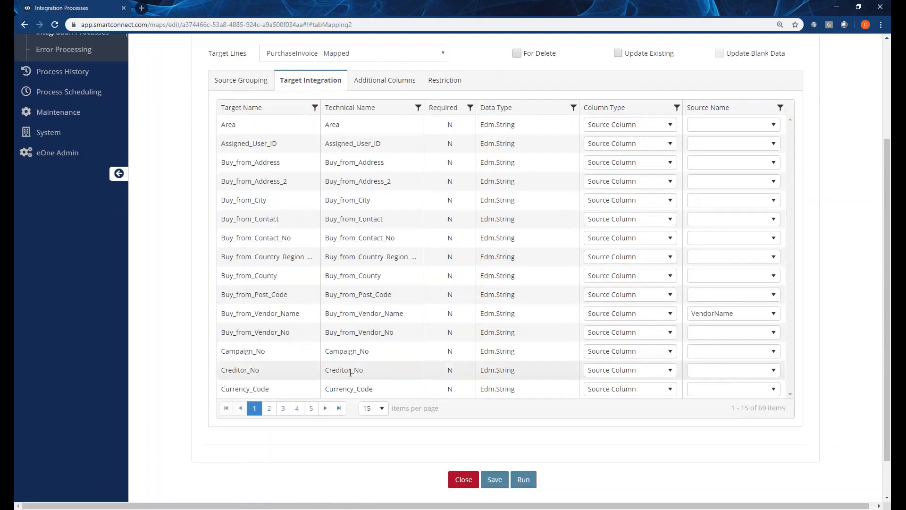
{"action": "left_click", "coordinate": [378, 408]}
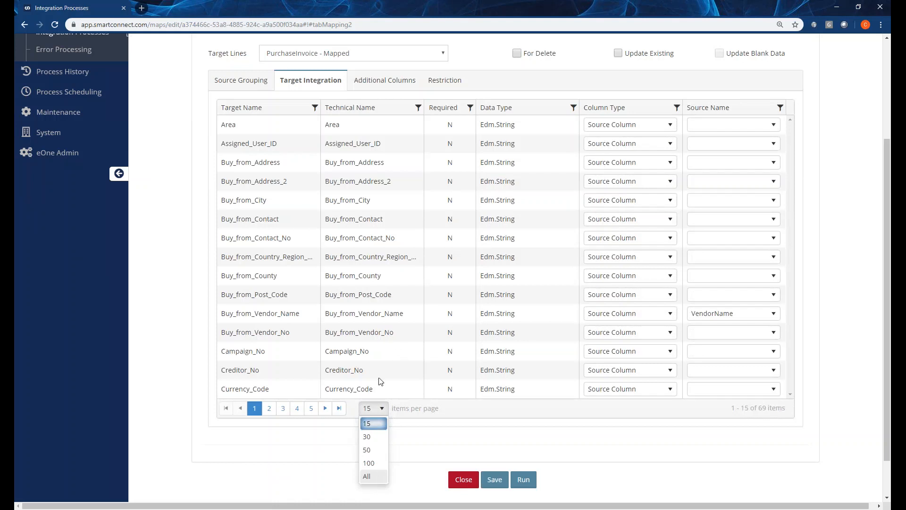
{"action": "left_click", "coordinate": [367, 476]}
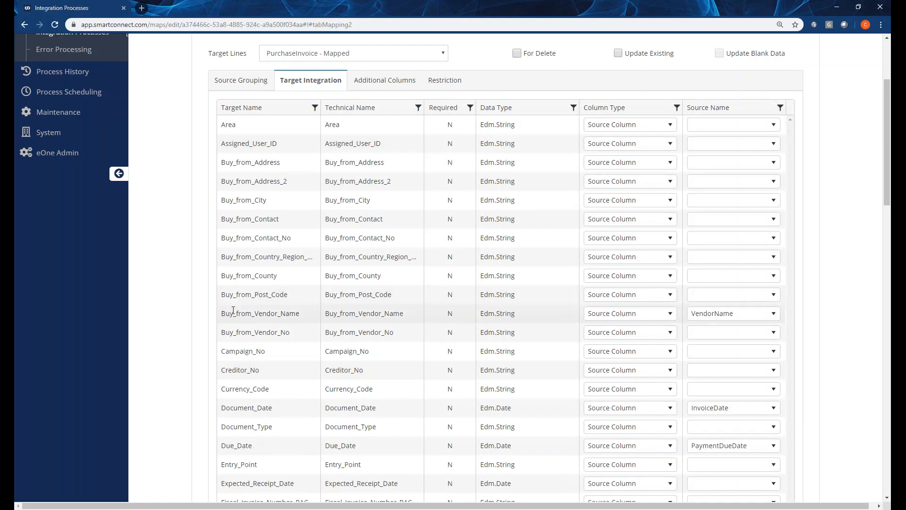
Examine the PurchaseInvoice field mappings and browse the source columns available for Purchaser_Code without selecting one.
{"action": "scroll", "coordinate": [699, 327], "scroll_direction": "down", "scroll_amount": 2}
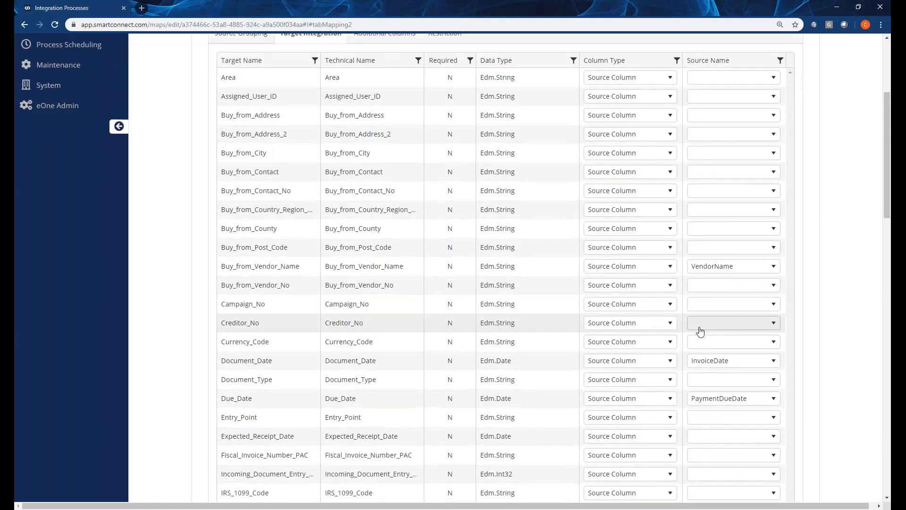
{"action": "scroll", "coordinate": [289, 349], "scroll_direction": "down", "scroll_amount": 11}
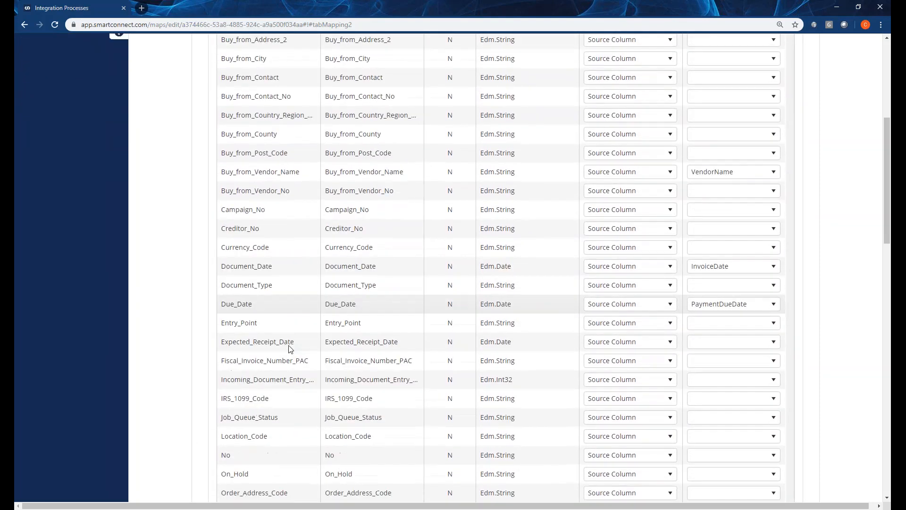
{"action": "scroll", "coordinate": [302, 348], "scroll_direction": "down", "scroll_amount": 1}
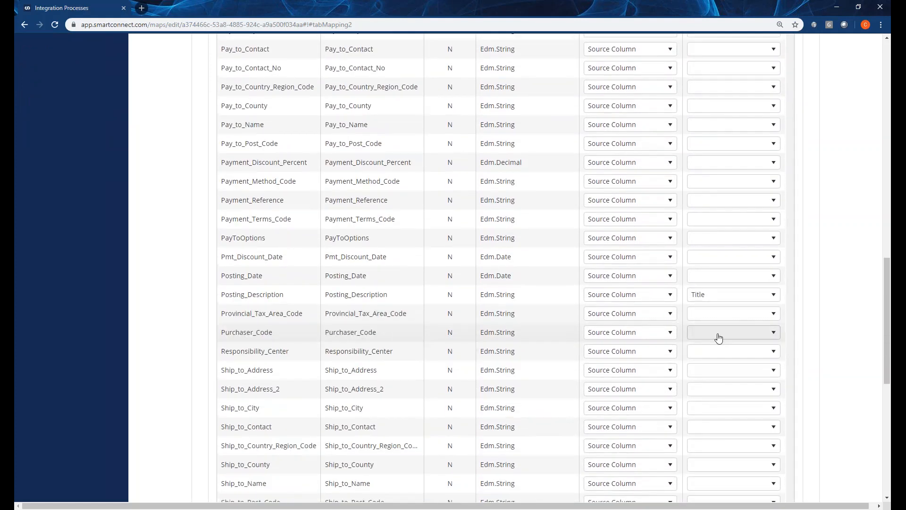
{"action": "left_click", "coordinate": [718, 335]}
{"action": "scroll", "coordinate": [712, 392], "scroll_direction": "down", "scroll_amount": 1}
{"action": "scroll", "coordinate": [712, 391], "scroll_direction": "down", "scroll_amount": 5}
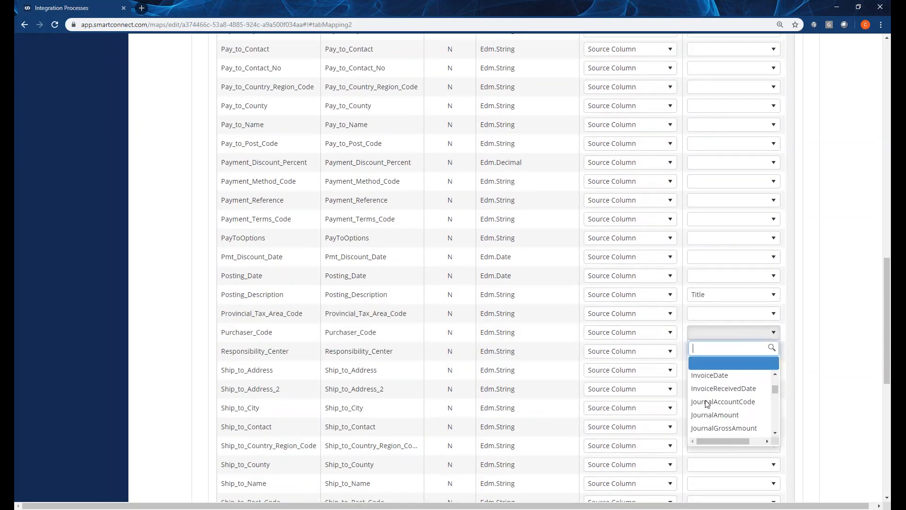
{"action": "scroll", "coordinate": [708, 401], "scroll_direction": "down", "scroll_amount": 5}
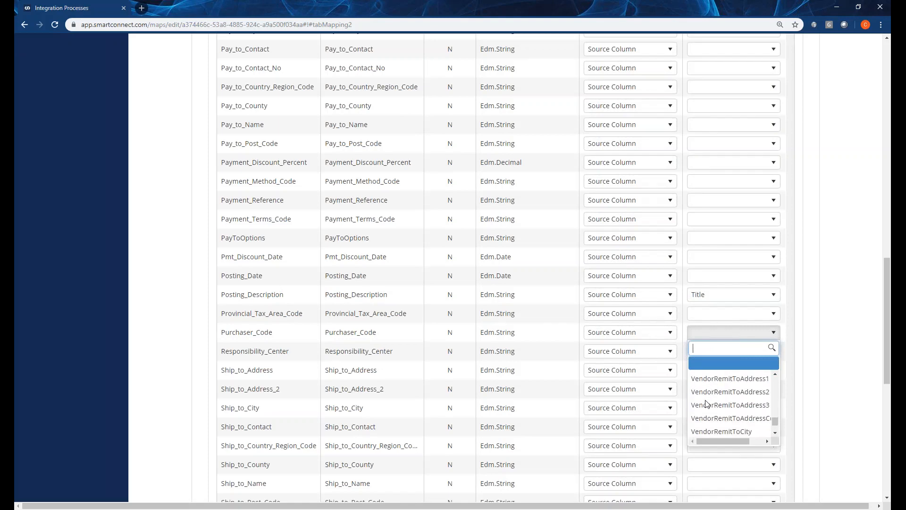
{"action": "left_click", "coordinate": [826, 384]}
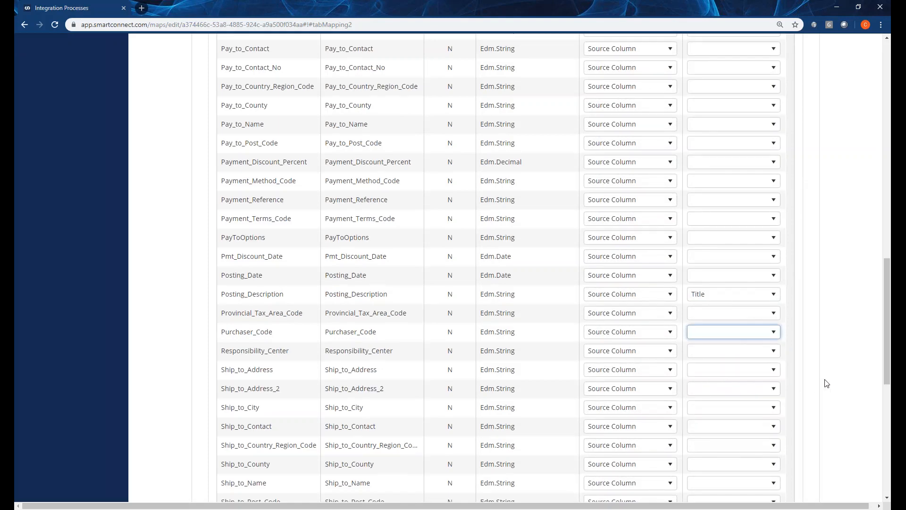
{"action": "scroll", "coordinate": [825, 383], "scroll_direction": "down", "scroll_amount": 7}
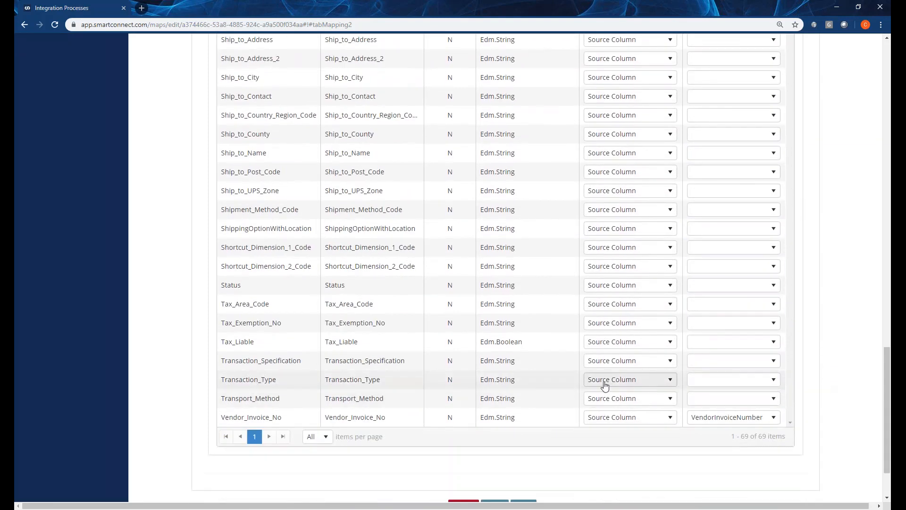
Switch the target line to PurchaseInvoicePurchLines, show all items on one page, and examine its field mappings.
{"action": "scroll", "coordinate": [602, 384], "scroll_direction": "up", "scroll_amount": 9}
{"action": "scroll", "coordinate": [604, 381], "scroll_direction": "up", "scroll_amount": 15}
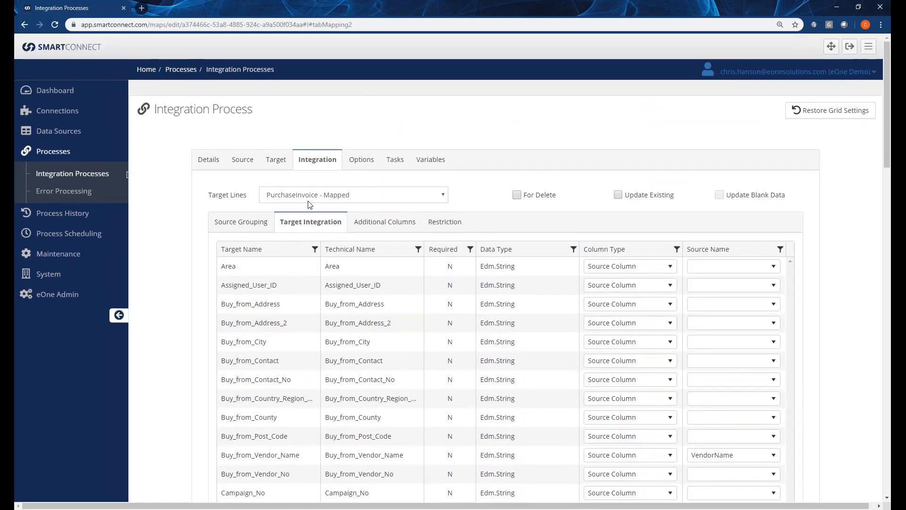
{"action": "left_click", "coordinate": [309, 197]}
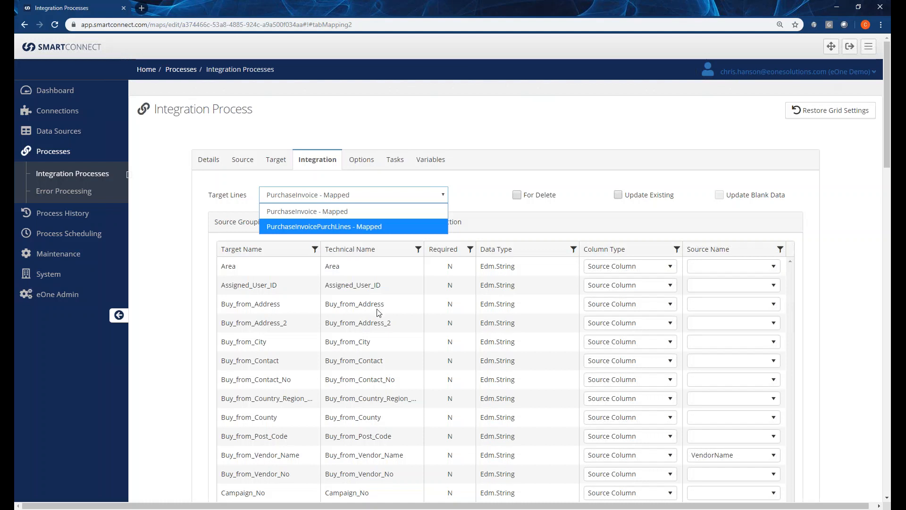
{"action": "key", "text": "Return"}
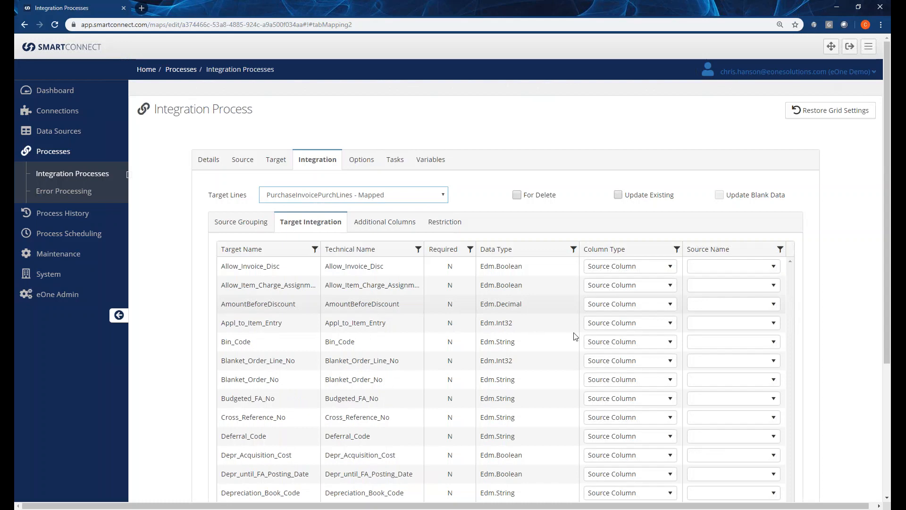
{"action": "scroll", "coordinate": [613, 330], "scroll_direction": "down", "scroll_amount": 3}
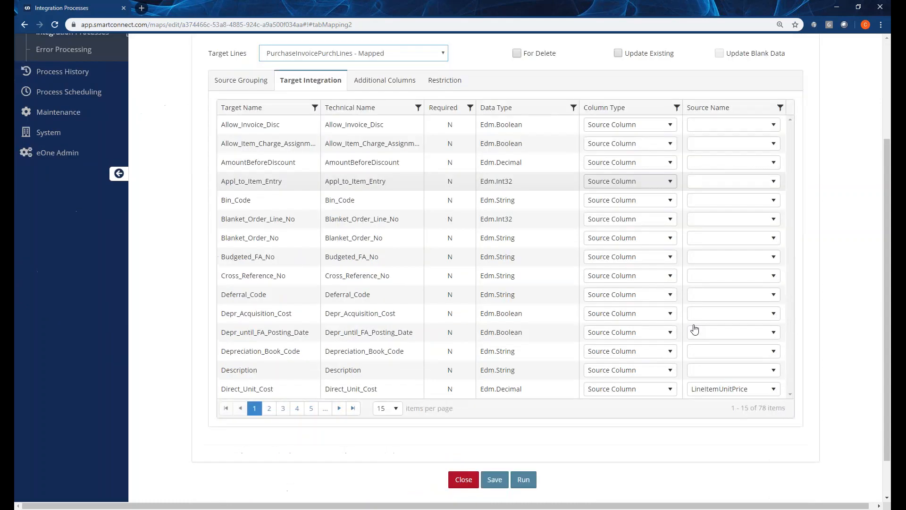
{"action": "left_click", "coordinate": [388, 408]}
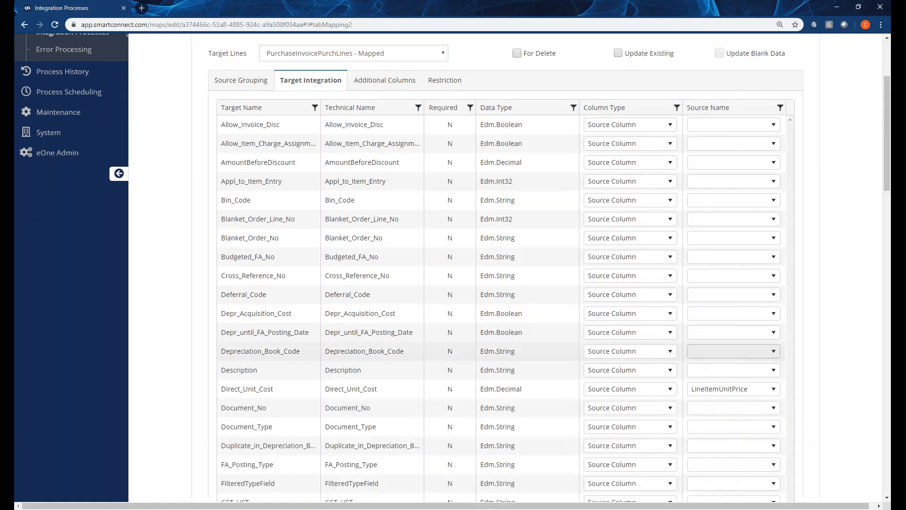
{"action": "scroll", "coordinate": [587, 304], "scroll_direction": "down", "scroll_amount": 10}
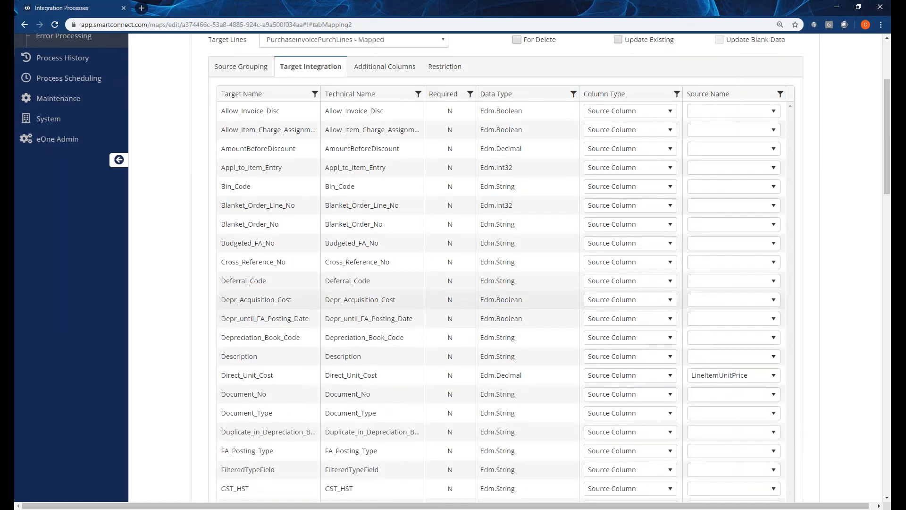
{"action": "scroll", "coordinate": [571, 298], "scroll_direction": "down", "scroll_amount": 5}
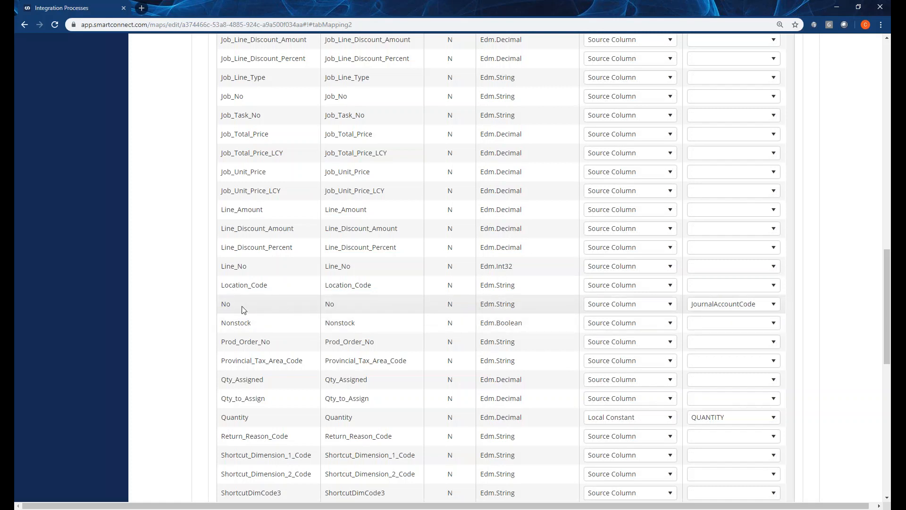
{"action": "scroll", "coordinate": [244, 309], "scroll_direction": "down", "scroll_amount": 6}
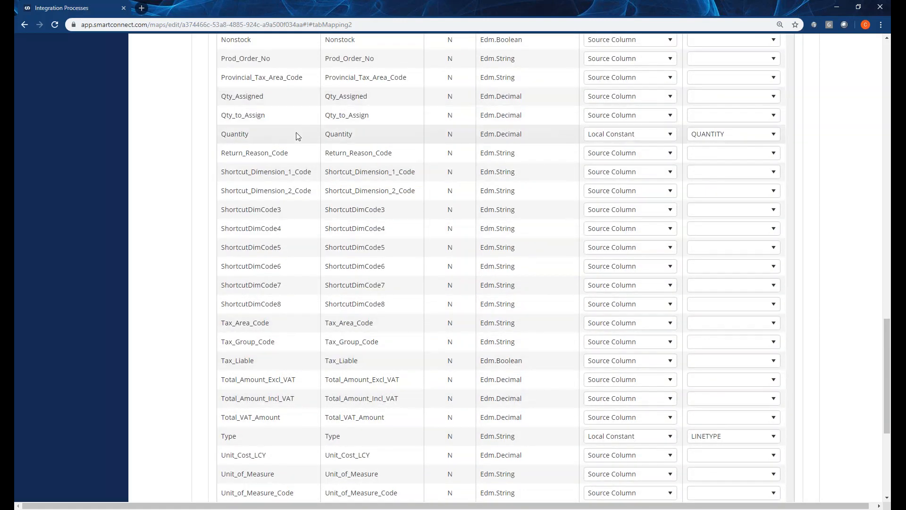
{"action": "scroll", "coordinate": [277, 437], "scroll_direction": "down", "scroll_amount": 1}
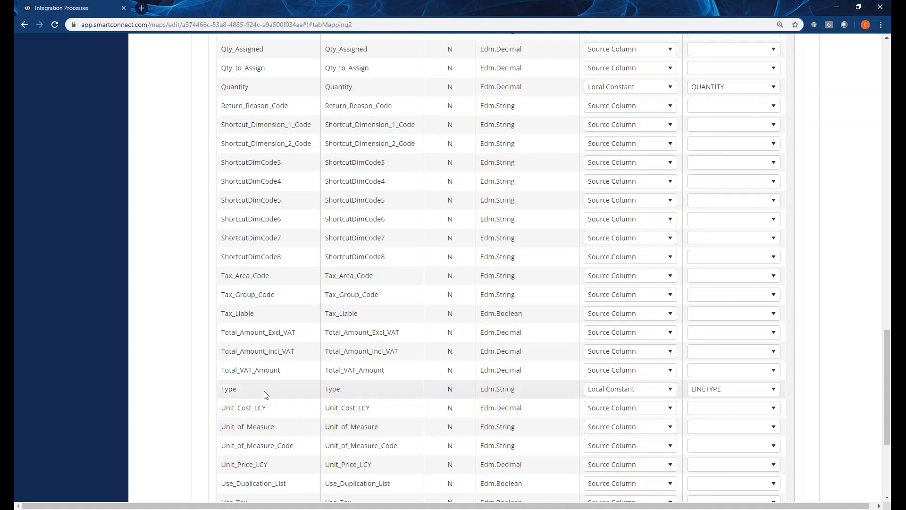
{"action": "scroll", "coordinate": [266, 394], "scroll_direction": "down", "scroll_amount": 4}
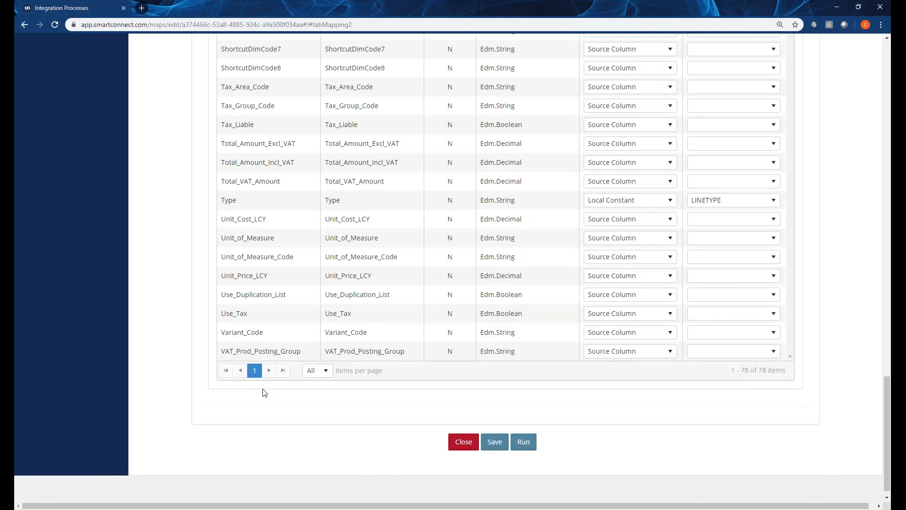
View the additional columns of PurchaseInvoicePurchLines and inspect the LINETYPE constant without changing it.
{"action": "scroll", "coordinate": [264, 393], "scroll_direction": "up", "scroll_amount": 20}
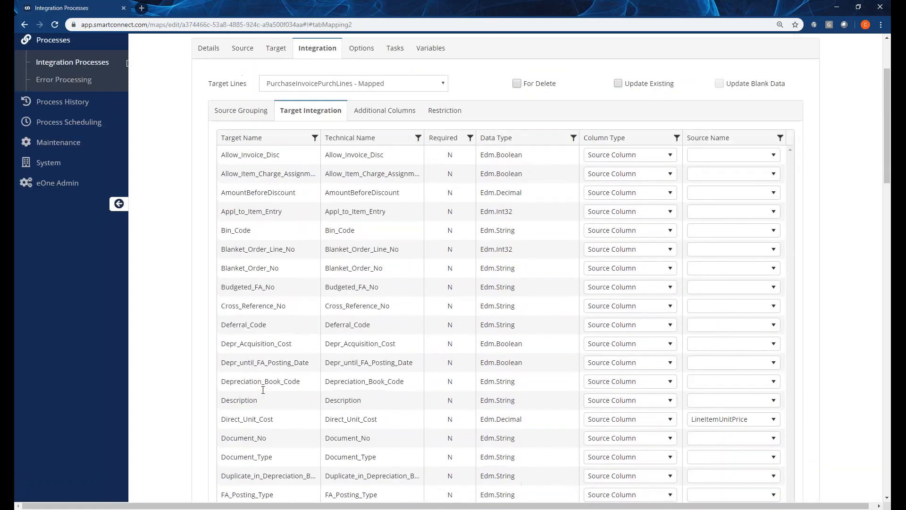
{"action": "scroll", "coordinate": [263, 390], "scroll_direction": "up", "scroll_amount": 3}
{"action": "left_click", "coordinate": [367, 178]}
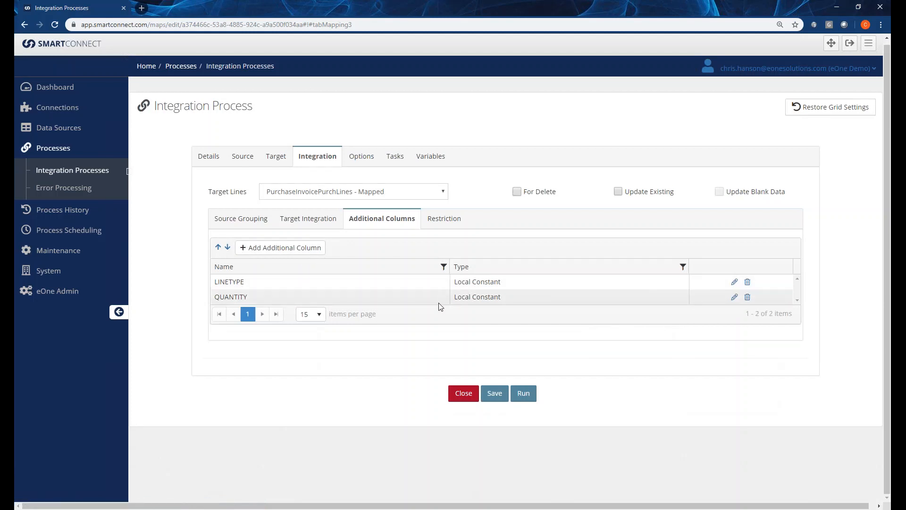
{"action": "left_click", "coordinate": [733, 283]}
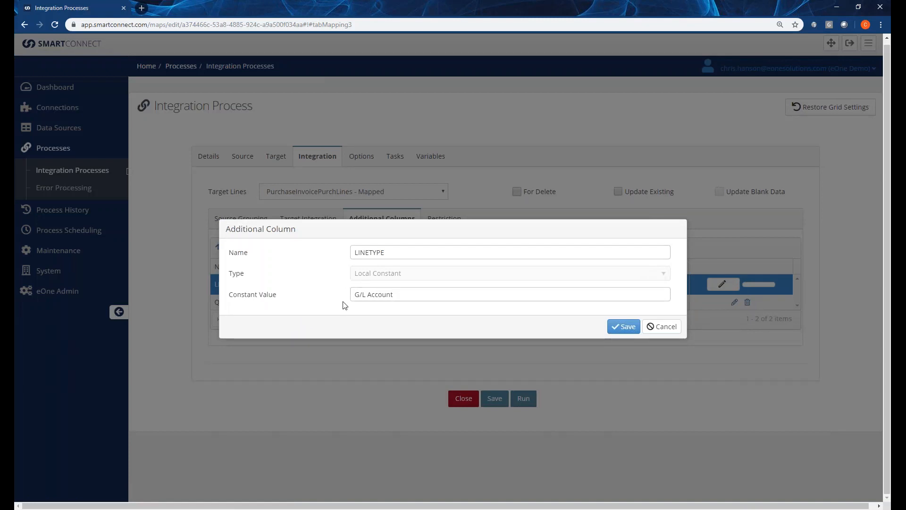
{"action": "left_click", "coordinate": [653, 327]}
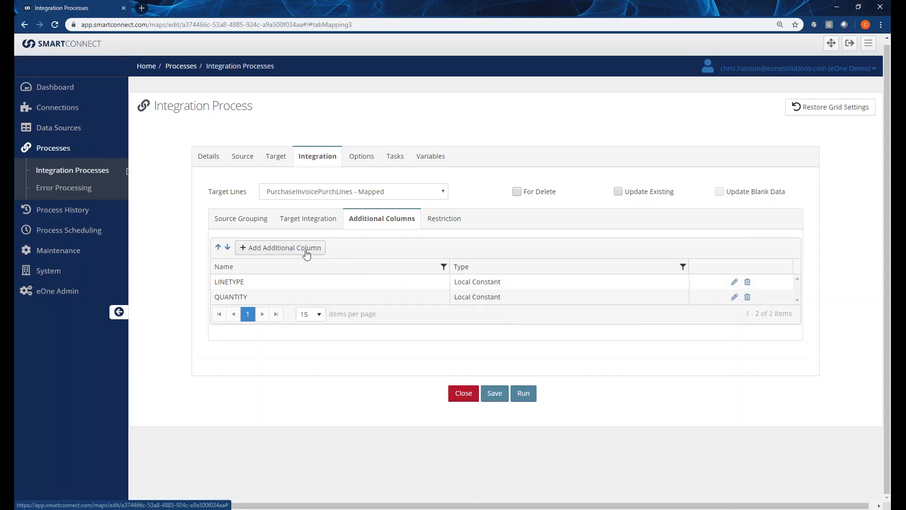
Start an additional column named TEST of type Translation to view its settings, and discard it.
{"action": "left_click", "coordinate": [307, 255]}
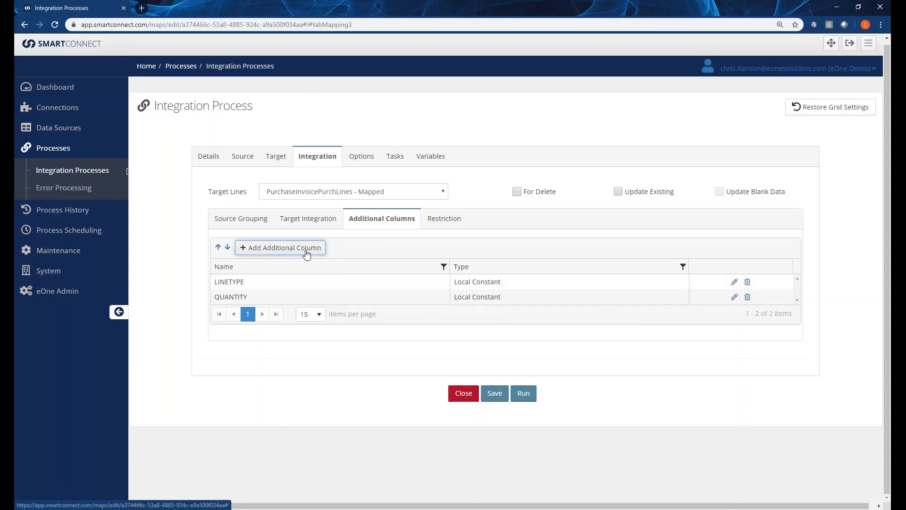
{"action": "left_click", "coordinate": [389, 251]}
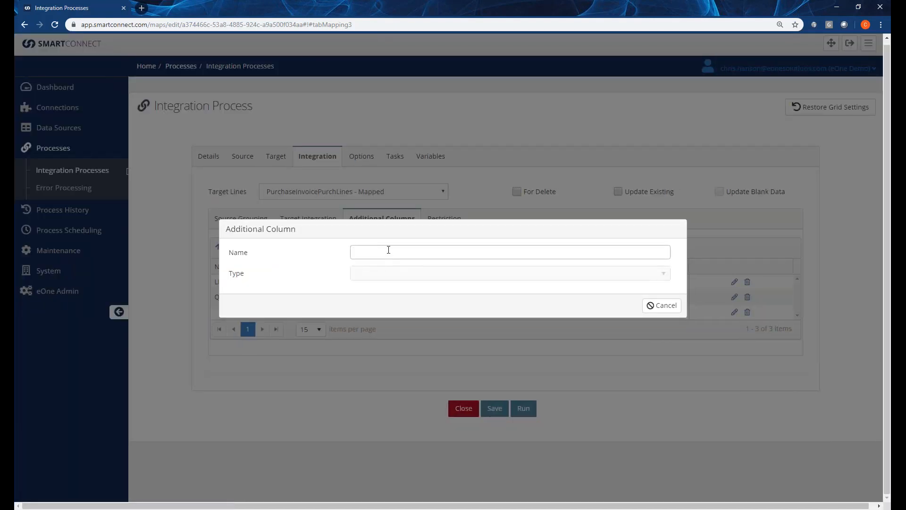
{"action": "type", "text": "TEST"}
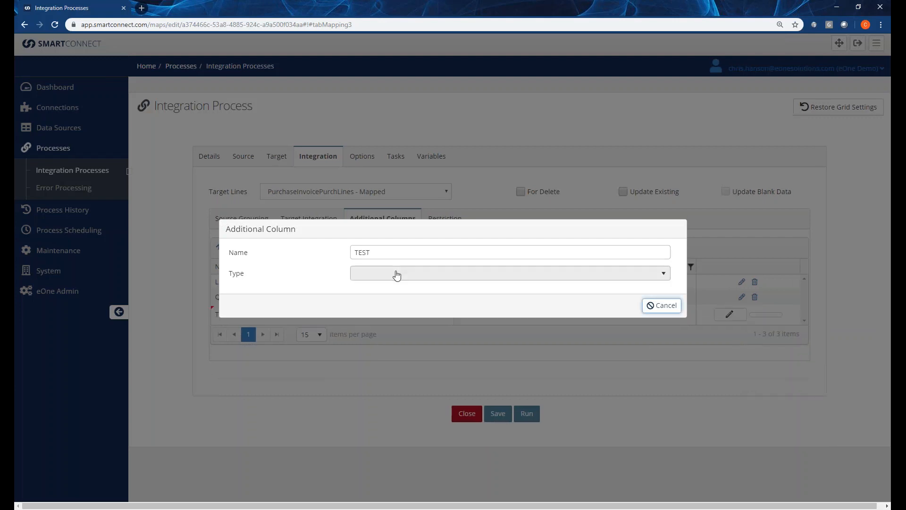
{"action": "left_click", "coordinate": [397, 274]}
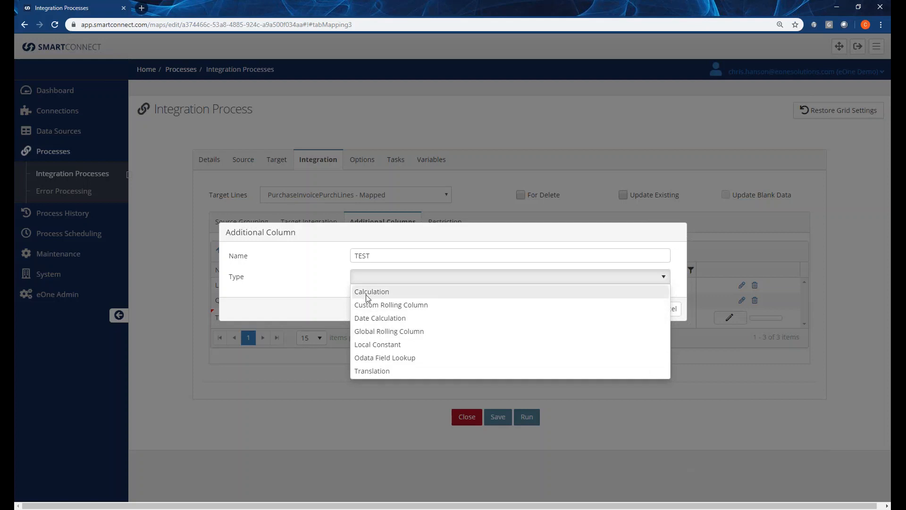
{"action": "left_click", "coordinate": [375, 371]}
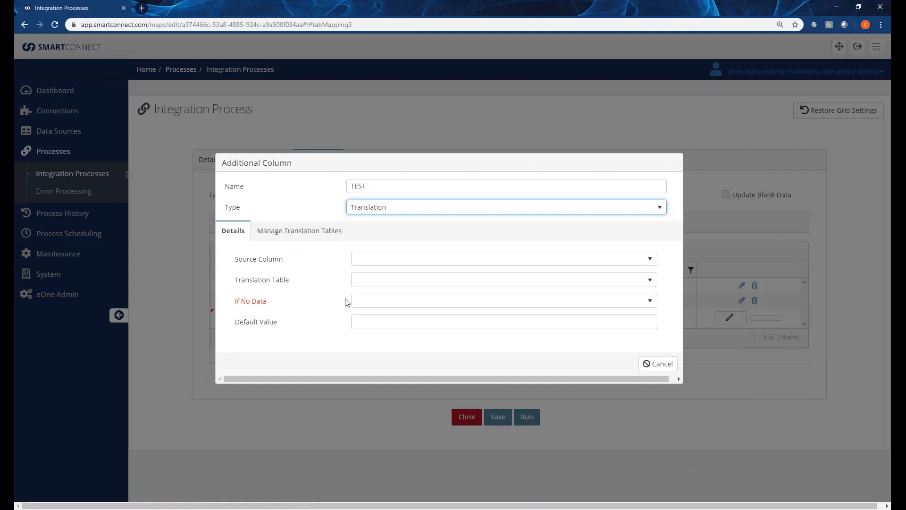
{"action": "left_click", "coordinate": [657, 365]}
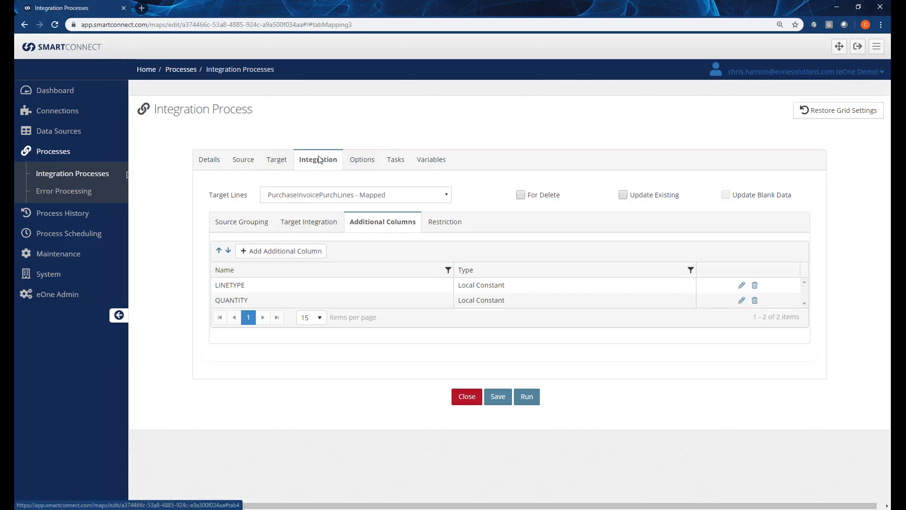
Review the SEND_EMAIL post-failure task's settings and message without changing them, and close the integration process.
{"action": "left_click", "coordinate": [290, 229]}
{"action": "scroll", "coordinate": [384, 372], "scroll_direction": "down", "scroll_amount": 1}
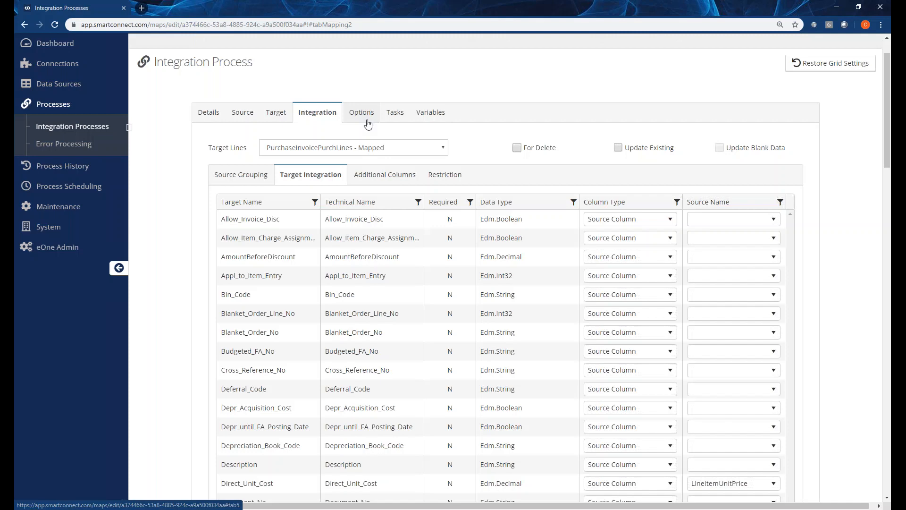
{"action": "left_click", "coordinate": [396, 119]}
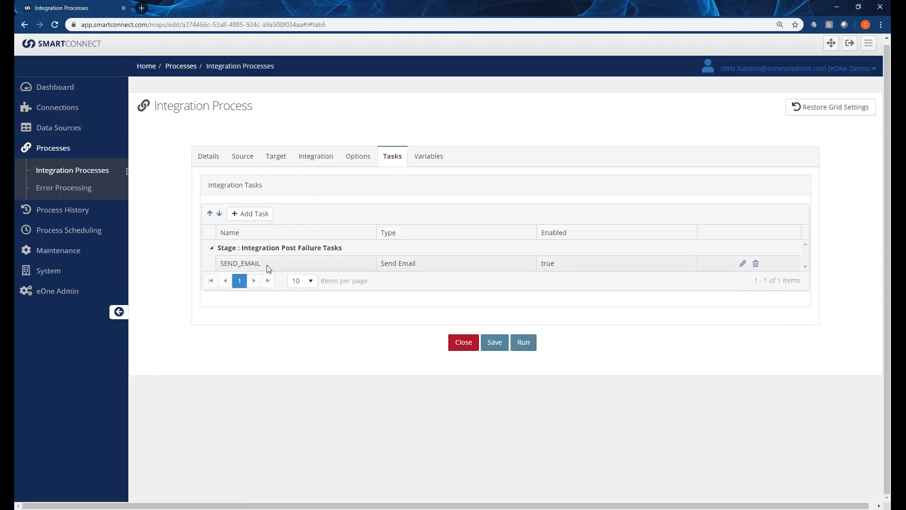
{"action": "left_click", "coordinate": [267, 265]}
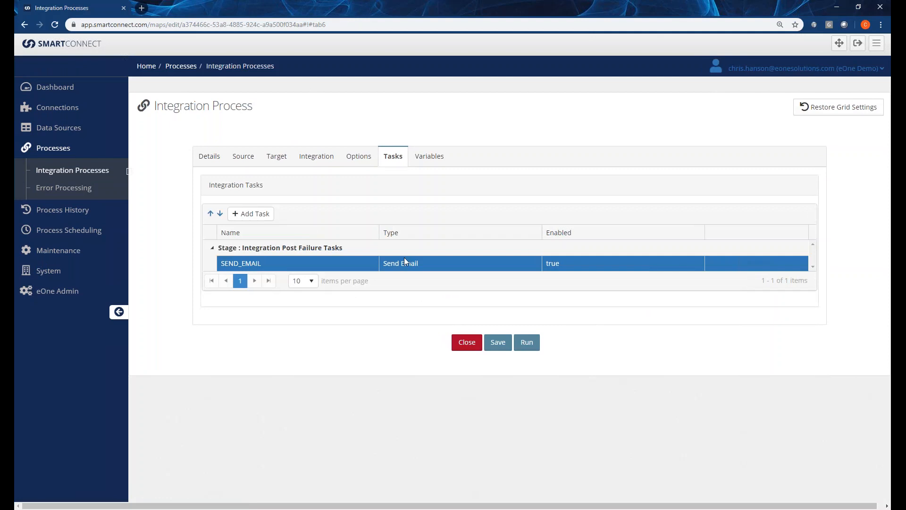
{"action": "left_click", "coordinate": [747, 268]}
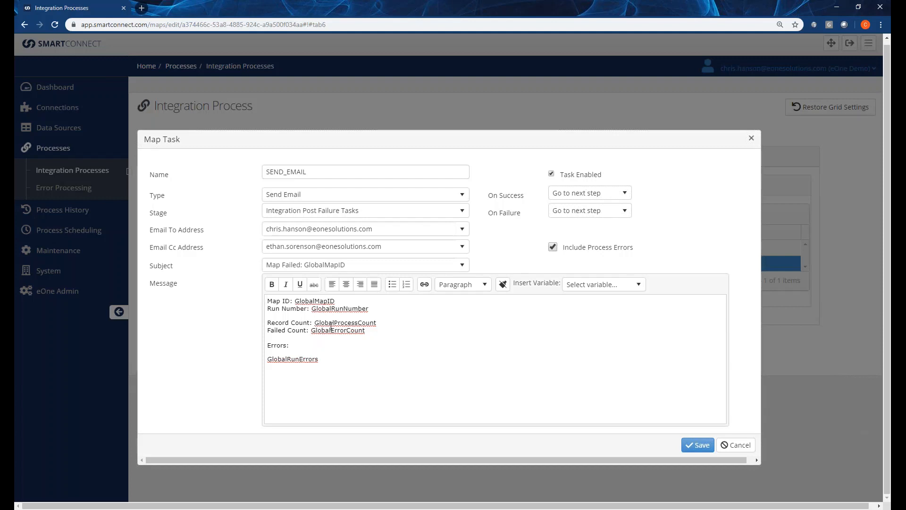
{"action": "double_click", "coordinate": [296, 360]}
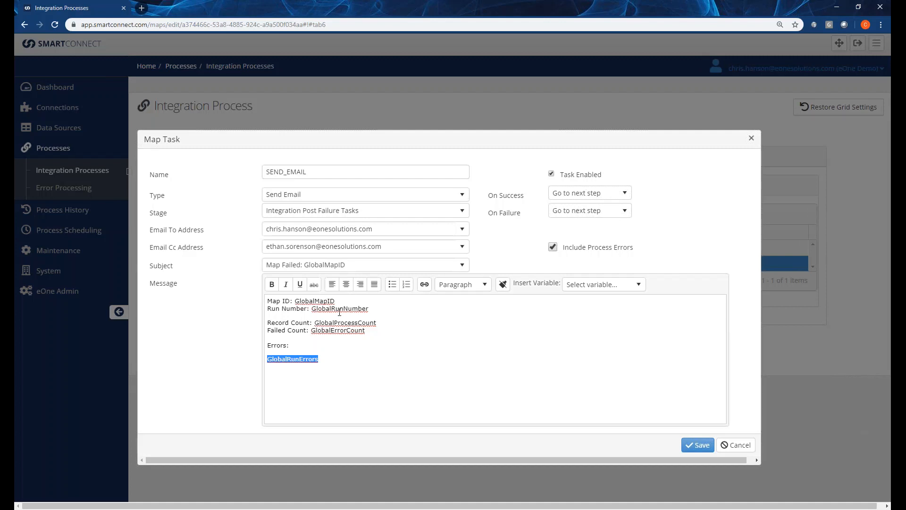
{"action": "left_click", "coordinate": [723, 445]}
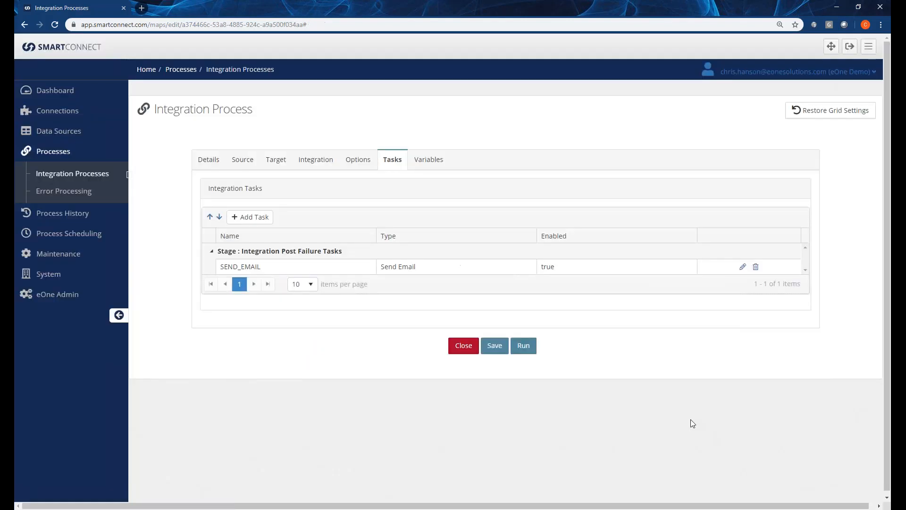
{"action": "left_click", "coordinate": [471, 350]}
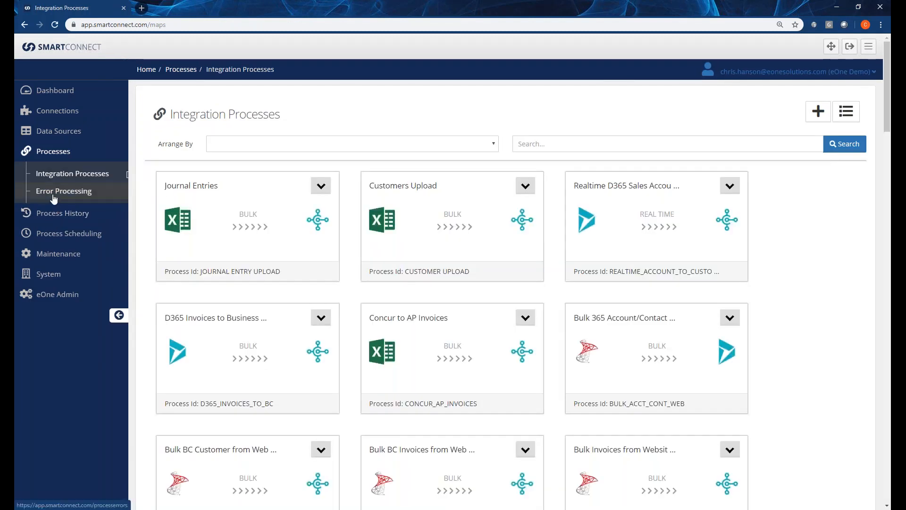
Review the CONCUR_AP_INVOICES schedule and its schedule type options without saving, and return to the dashboard.
{"action": "left_click", "coordinate": [59, 234]}
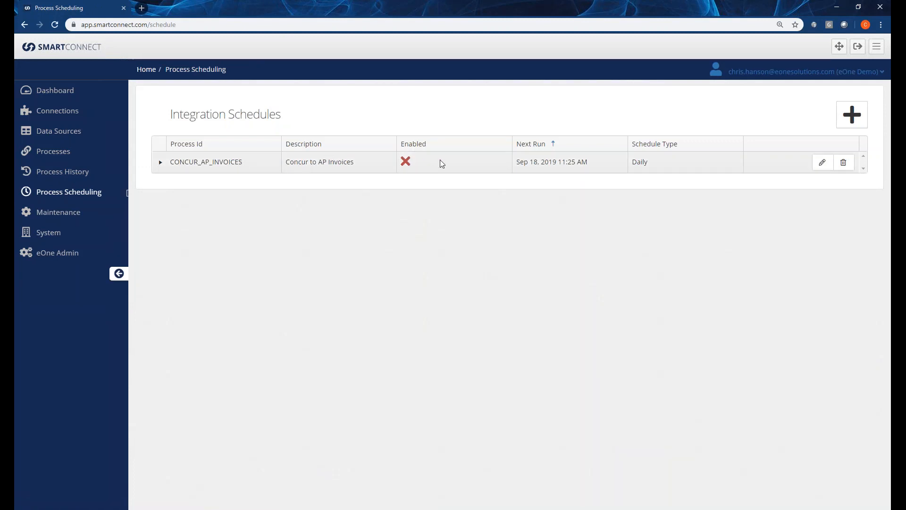
{"action": "left_click", "coordinate": [163, 165]}
{"action": "left_click", "coordinate": [822, 162]}
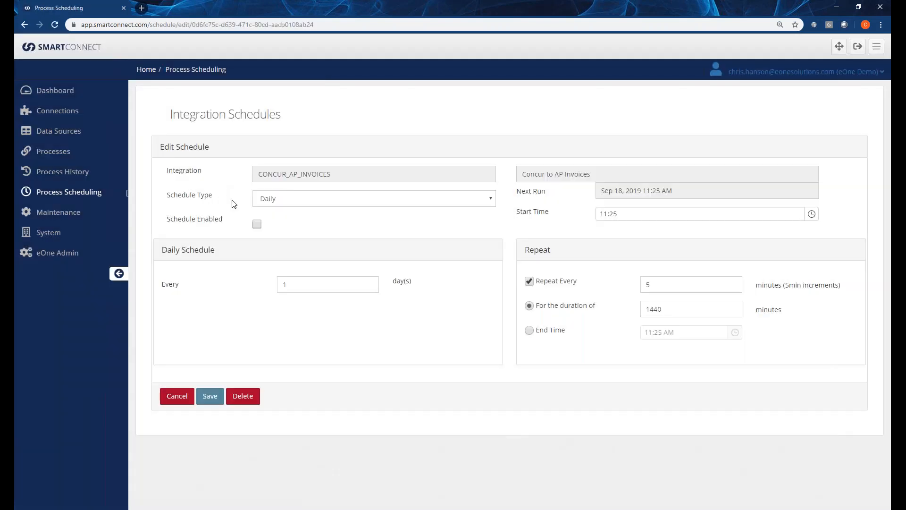
{"action": "left_click", "coordinate": [334, 203]}
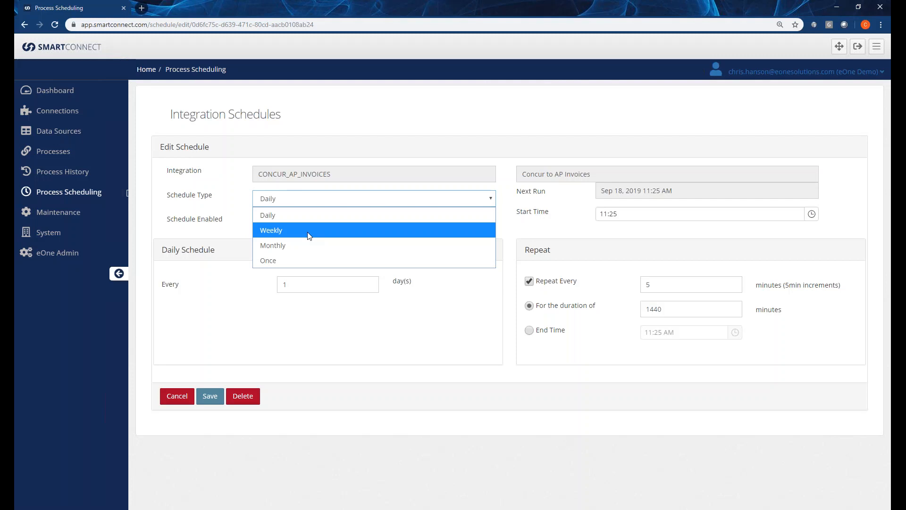
{"action": "left_click", "coordinate": [291, 140]}
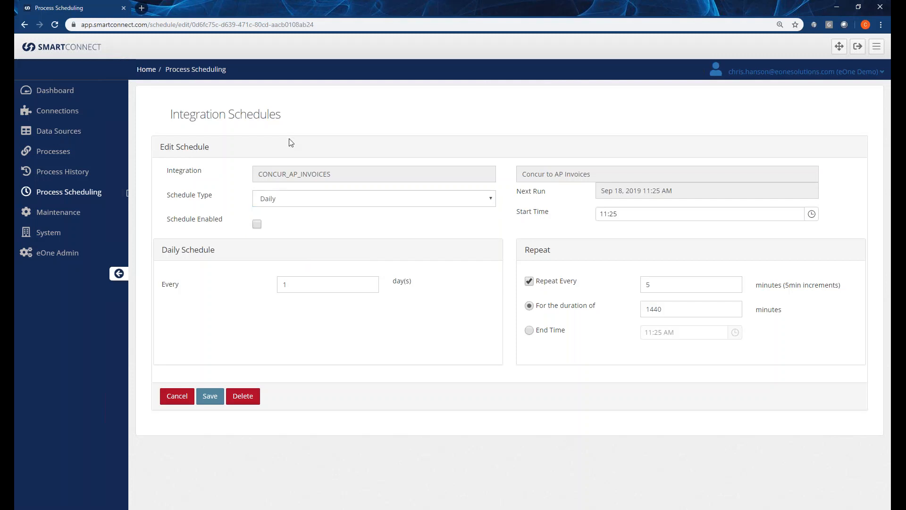
{"action": "left_click", "coordinate": [182, 401]}
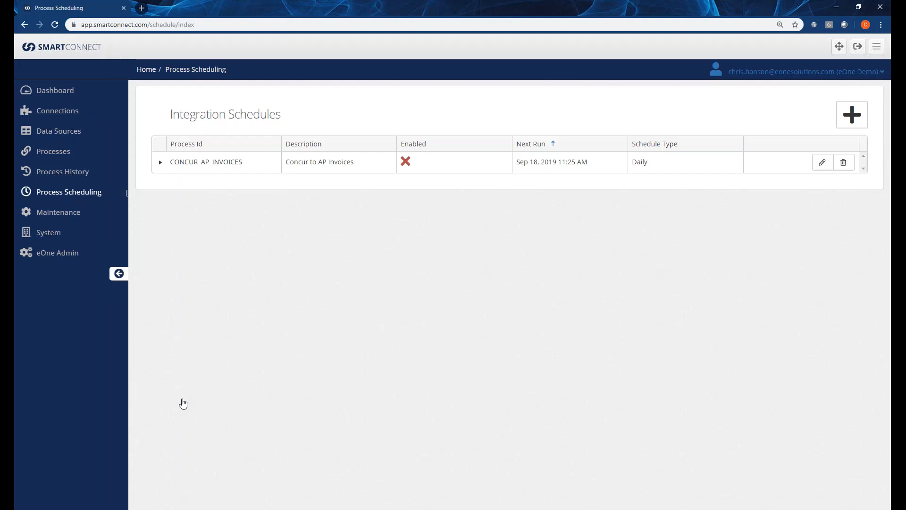
{"action": "left_click", "coordinate": [51, 91]}
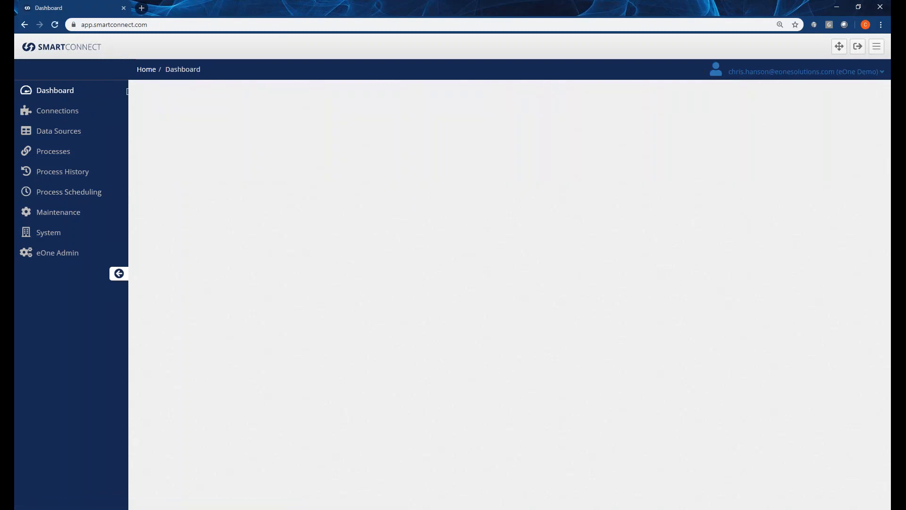